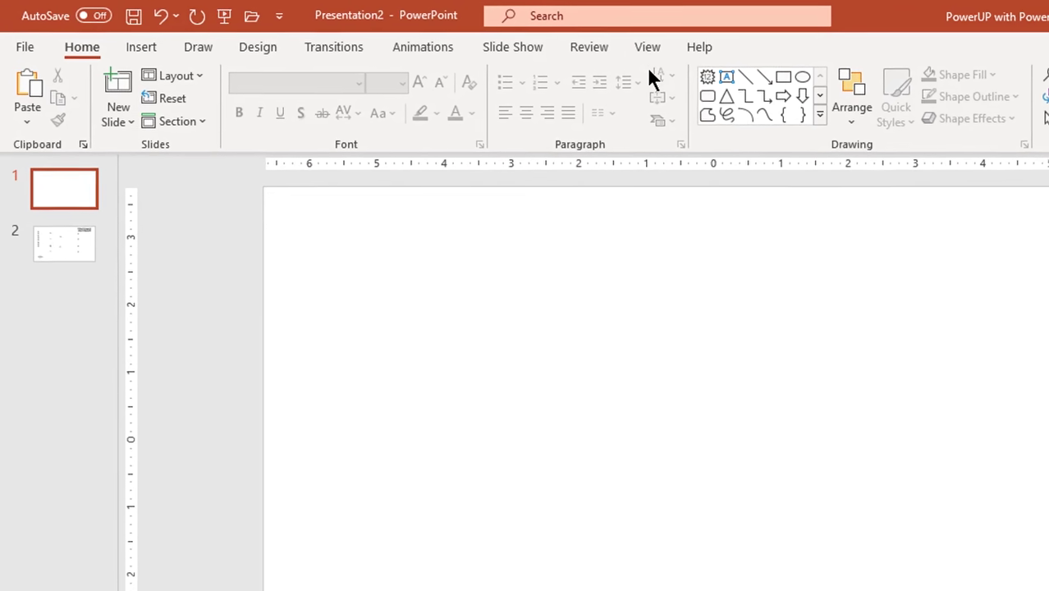
# Turn on the slide guides and switch the first slide's background to a gradient fill
pyautogui.click(647, 50)
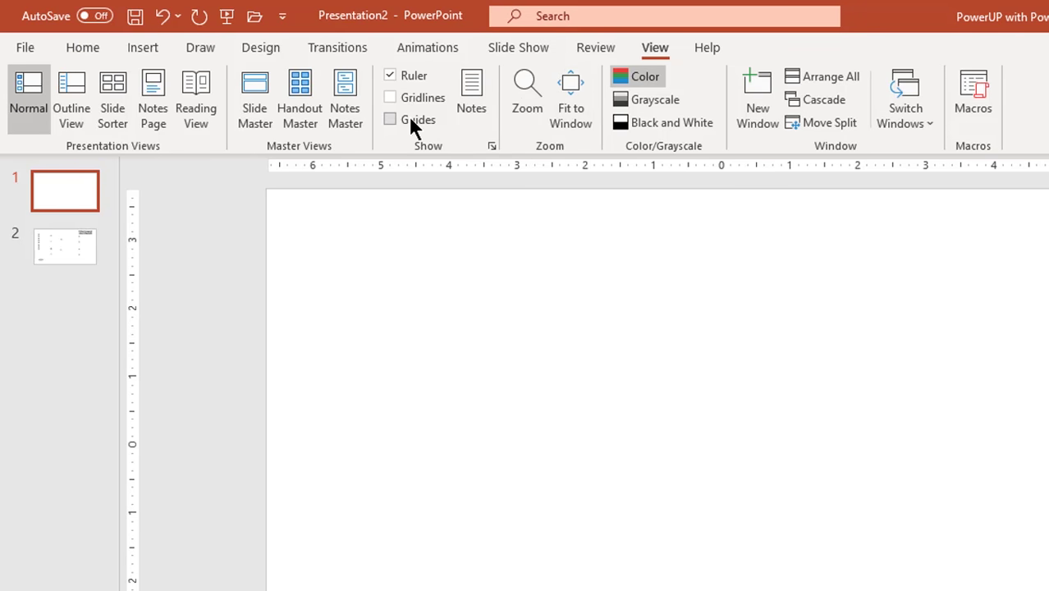
pyautogui.click(410, 120)
pyautogui.rightClick(564, 338)
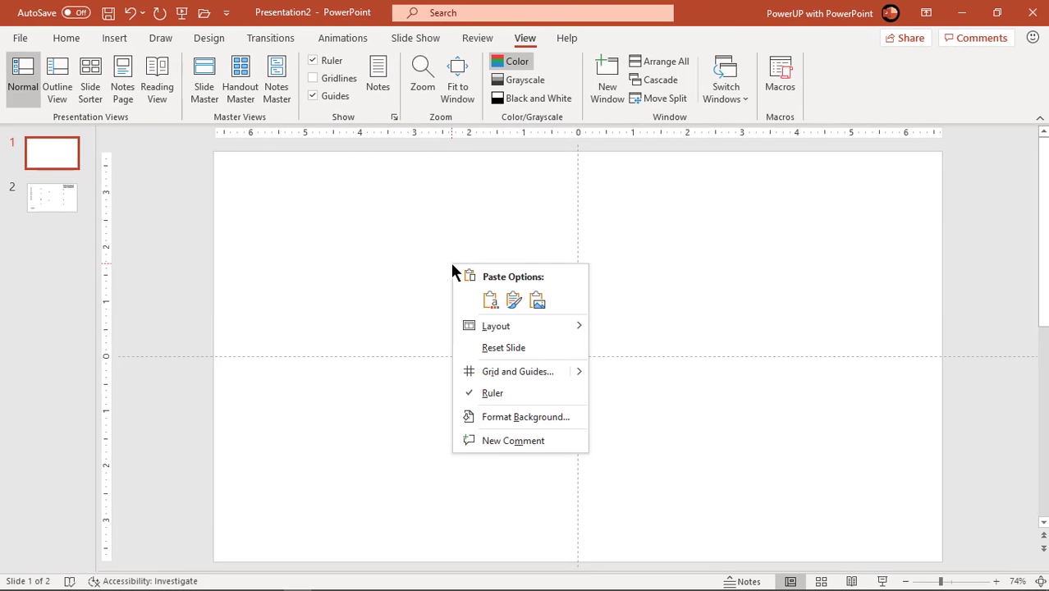
pyautogui.click(514, 417)
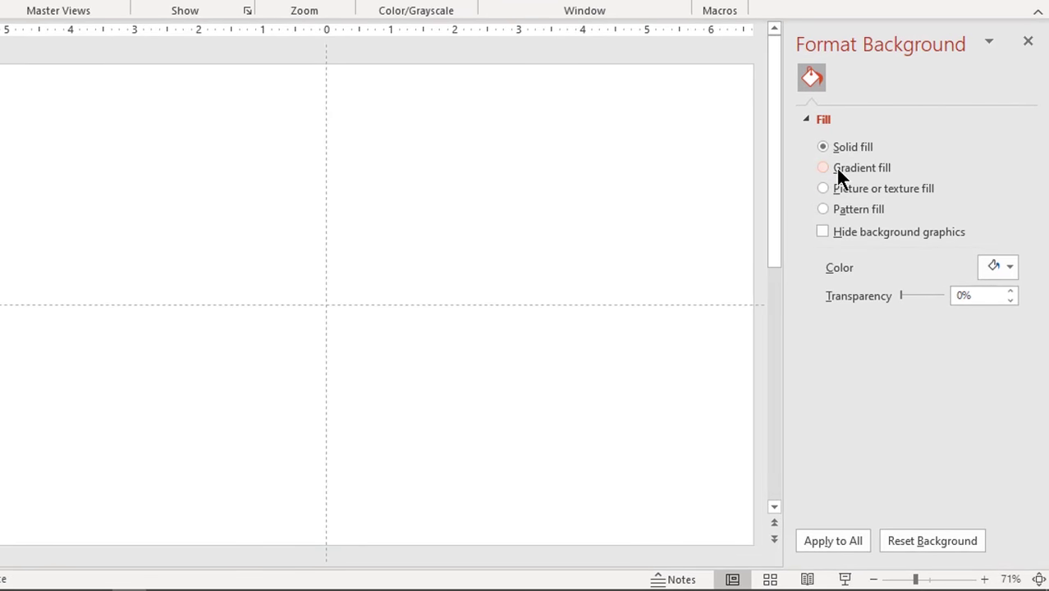
pyautogui.click(837, 174)
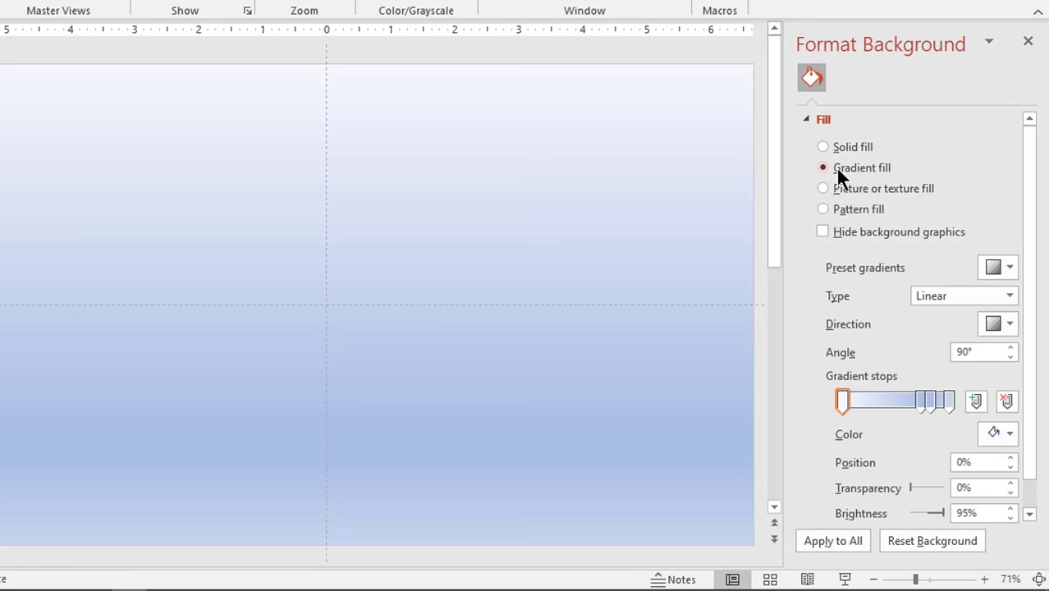
# Set the background gradient to run diagonally at 135° and remove its two middle gradient stops
pyautogui.click(993, 324)
pyautogui.click(950, 365)
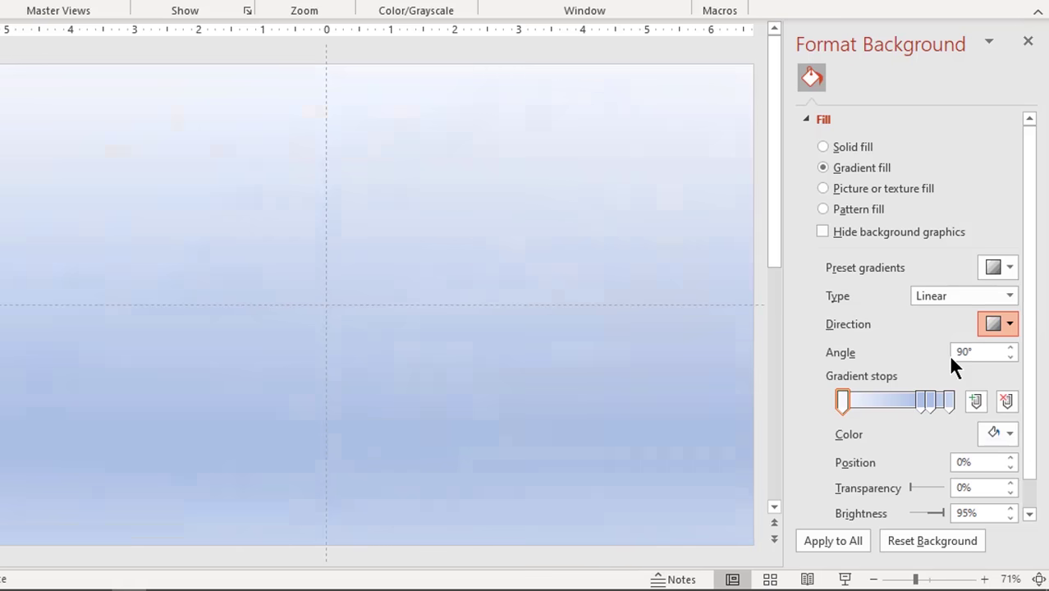
pyautogui.click(930, 401)
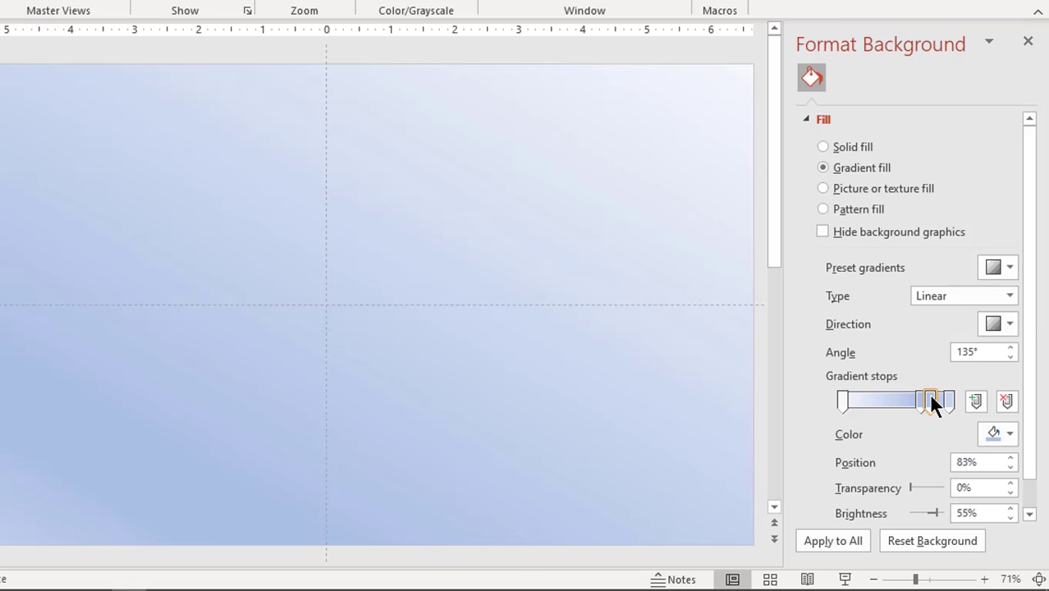
pyautogui.click(1006, 402)
pyautogui.click(1006, 402)
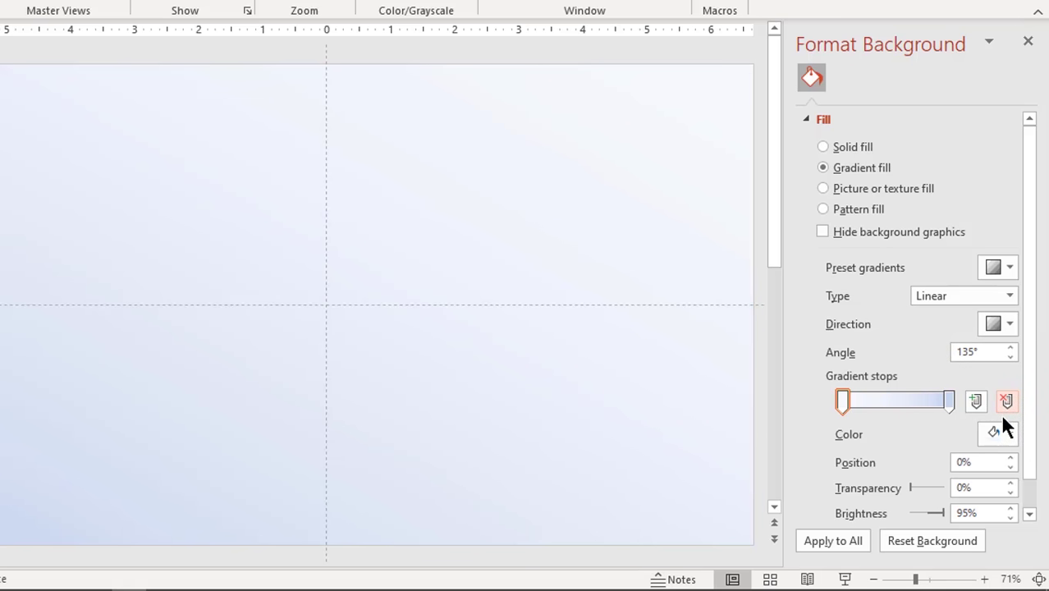
# Color the first gradient stop blue-gray at 80% brightness and the last stop blue-gray at 40% brightness, finishing the background formatting
pyautogui.click(1006, 437)
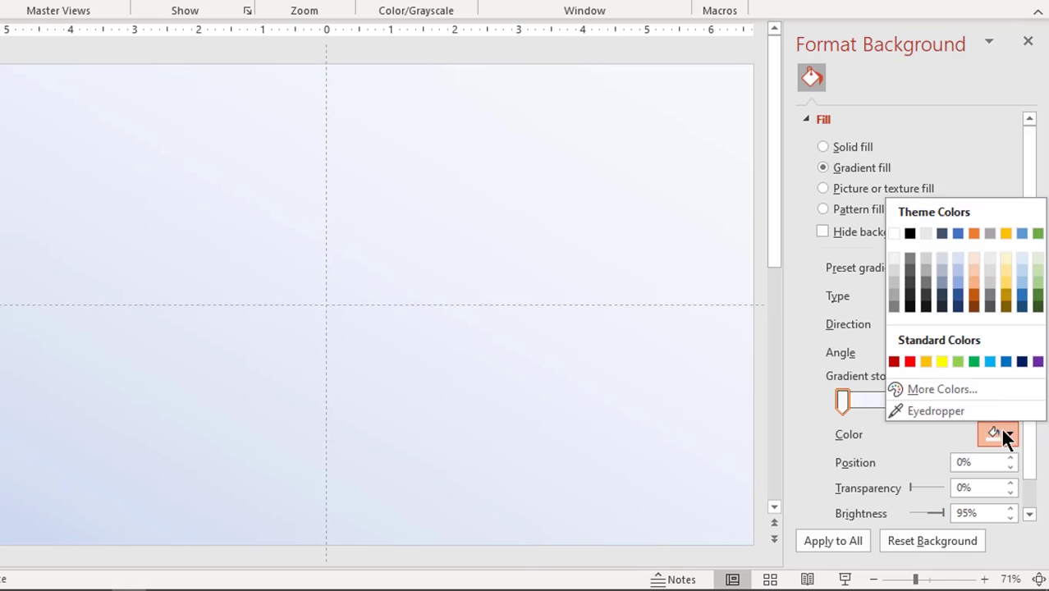
pyautogui.click(942, 271)
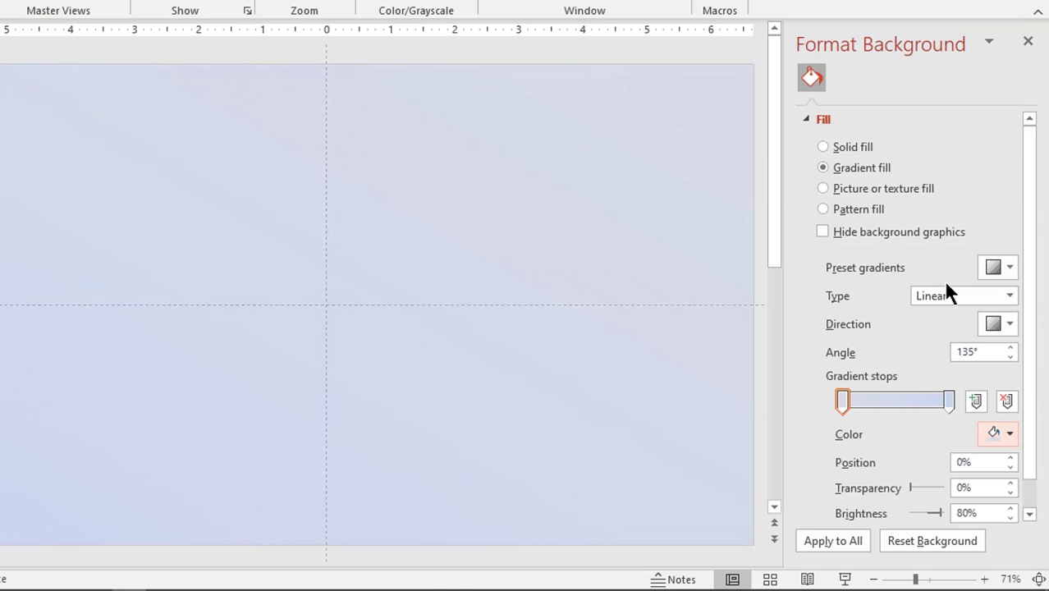
pyautogui.click(949, 400)
pyautogui.click(999, 435)
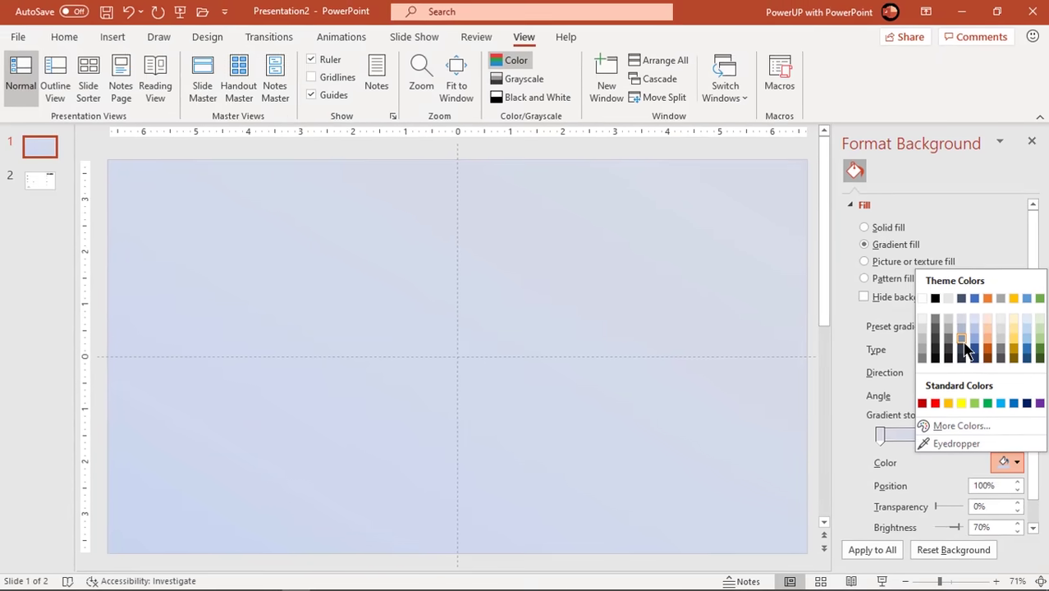
pyautogui.click(950, 326)
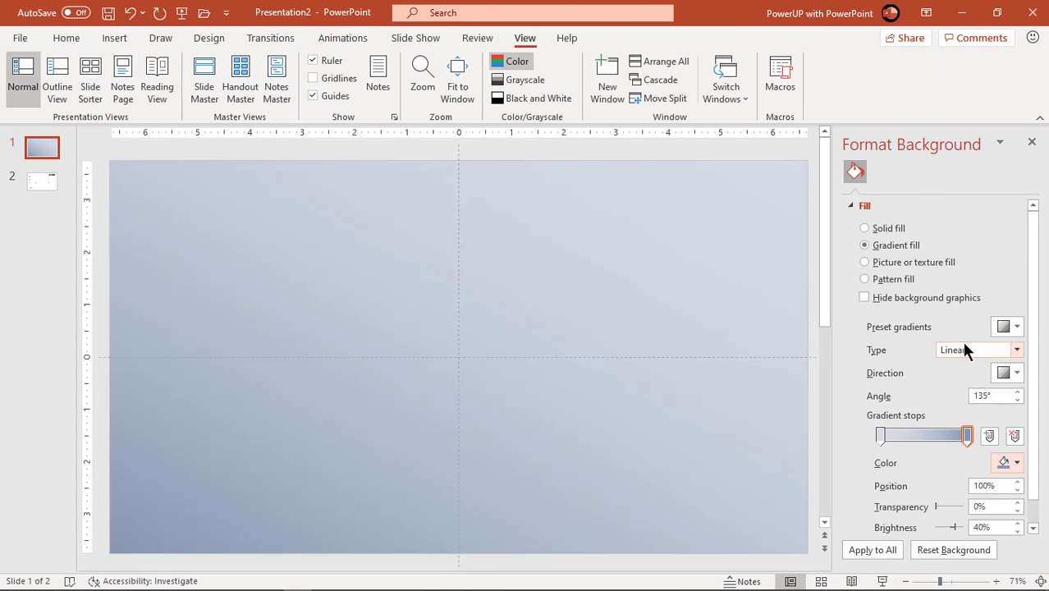
pyautogui.click(1032, 143)
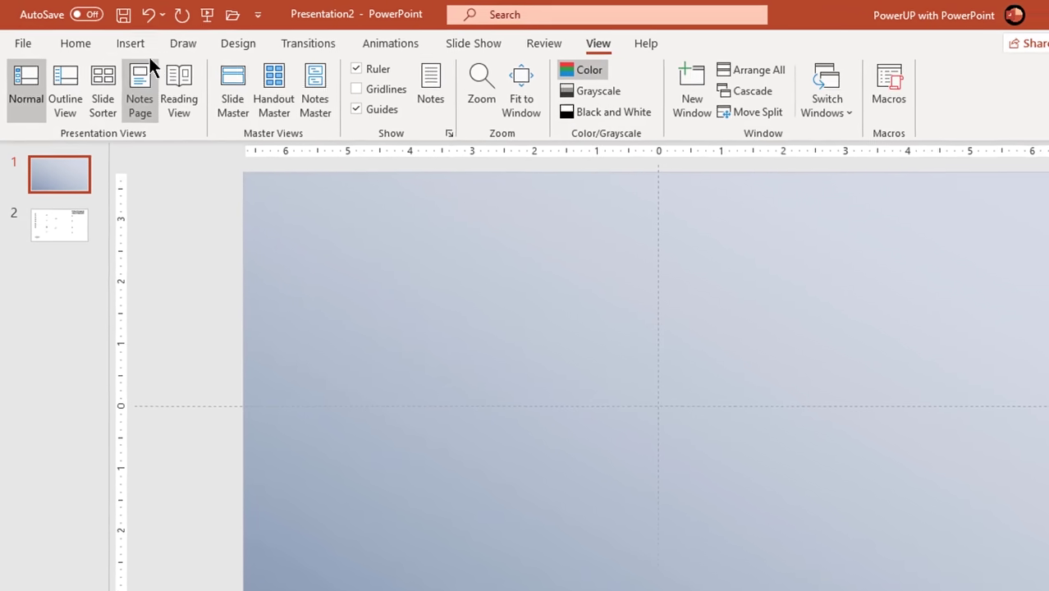
# Draw a 12-point star about 3.01 inches wide and high, centered where the guides cross
pyautogui.click(139, 41)
pyautogui.click(274, 113)
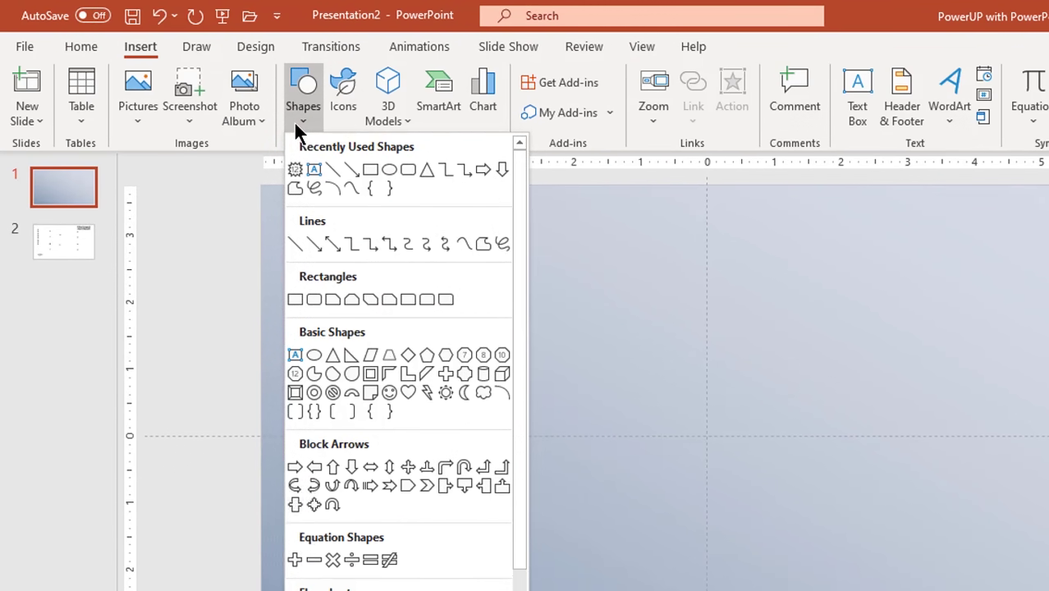
pyautogui.moveTo(516, 273); pyautogui.dragTo(531, 403)
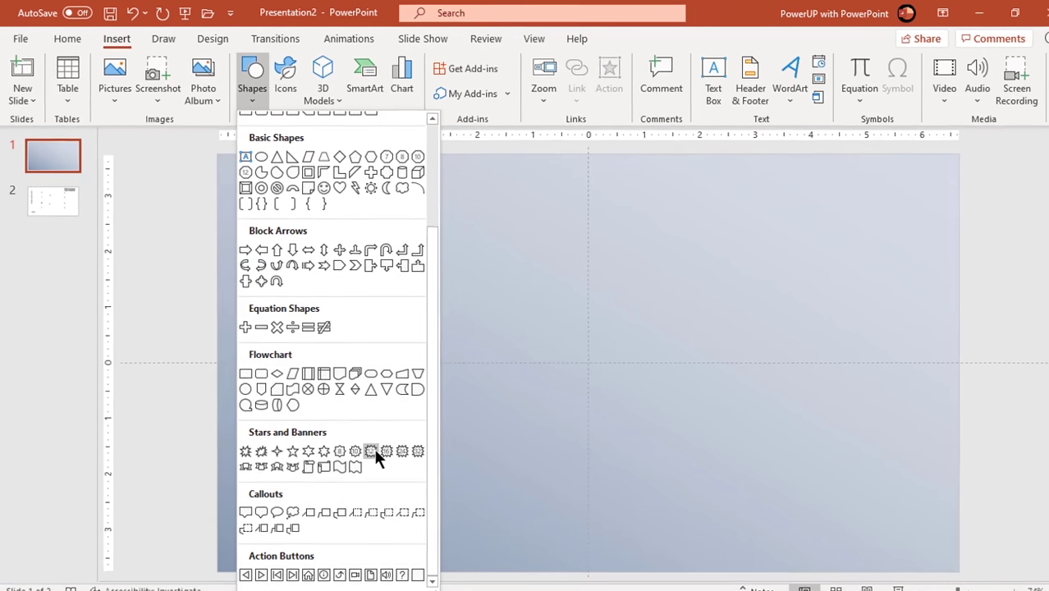
pyautogui.click(365, 443)
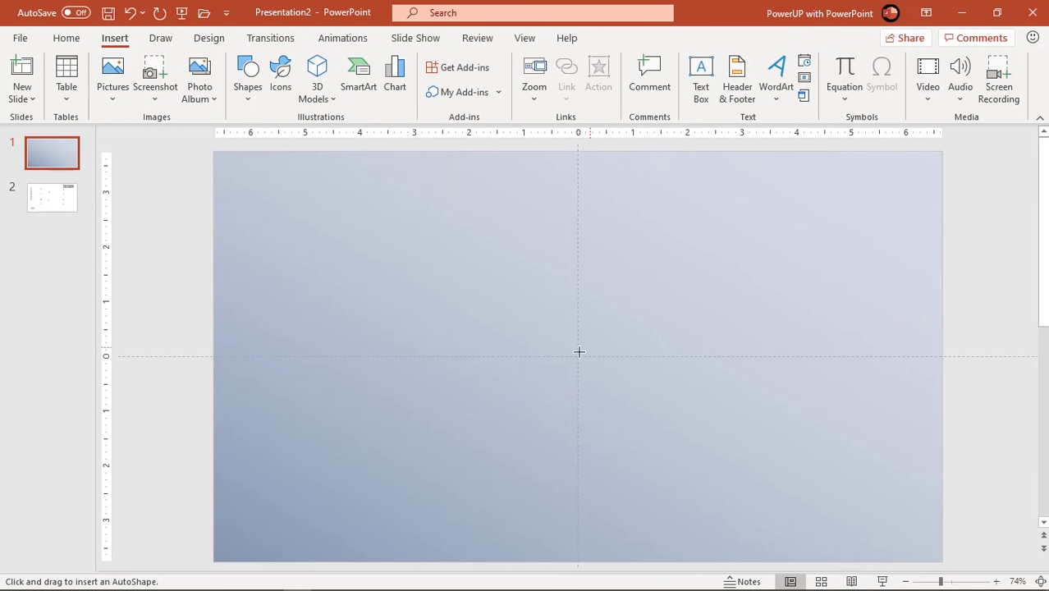
pyautogui.moveTo(594, 376); pyautogui.dragTo(658, 438)
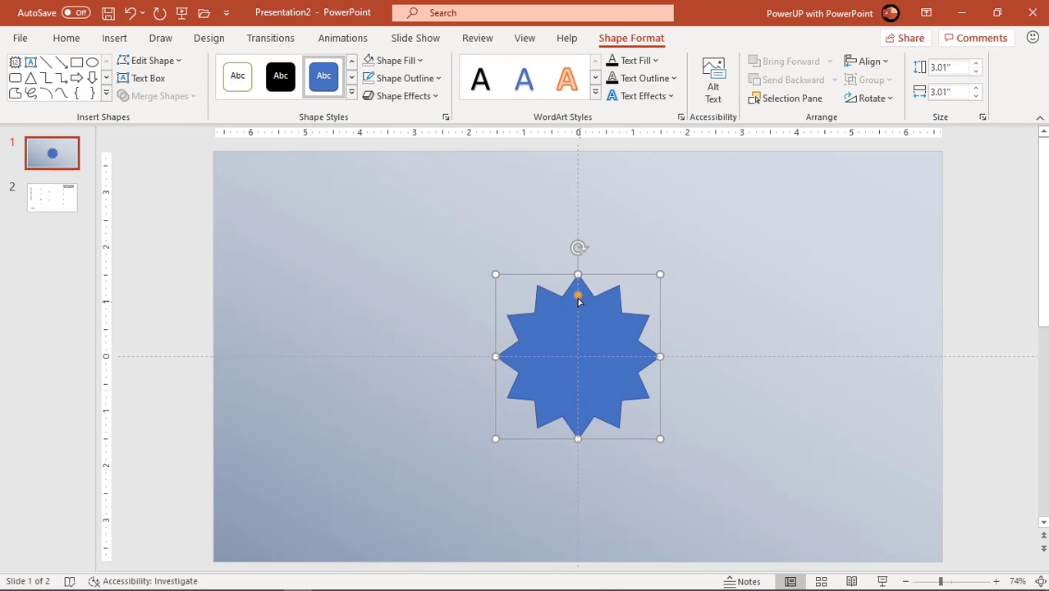
# Make the star's spikes longer and narrower by moving their inner points toward the center, and remove the star's outline
pyautogui.moveTo(578, 297); pyautogui.dragTo(580, 329)
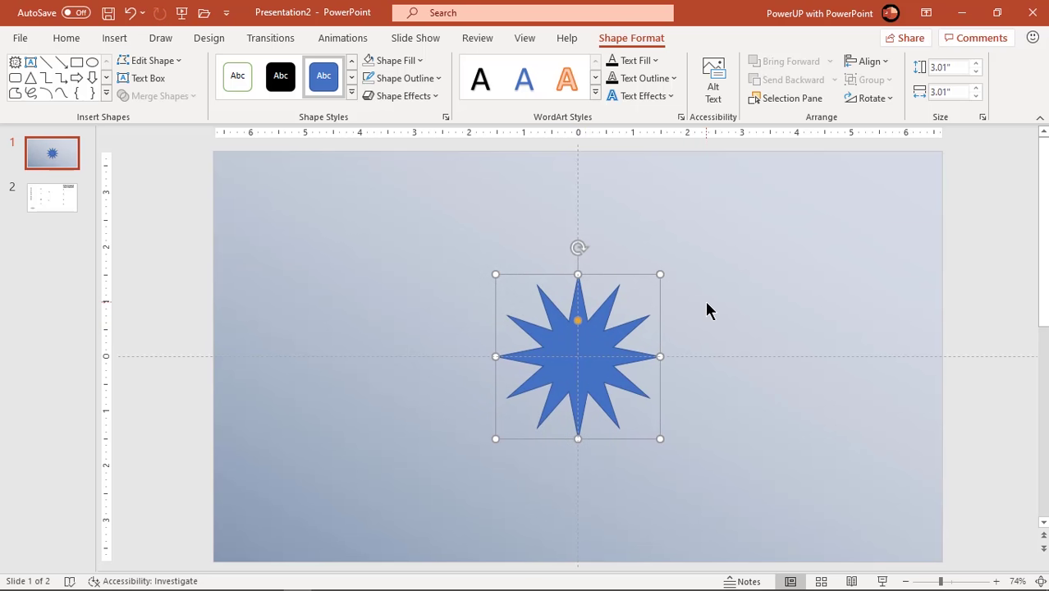
pyautogui.click(436, 78)
pyautogui.click(412, 248)
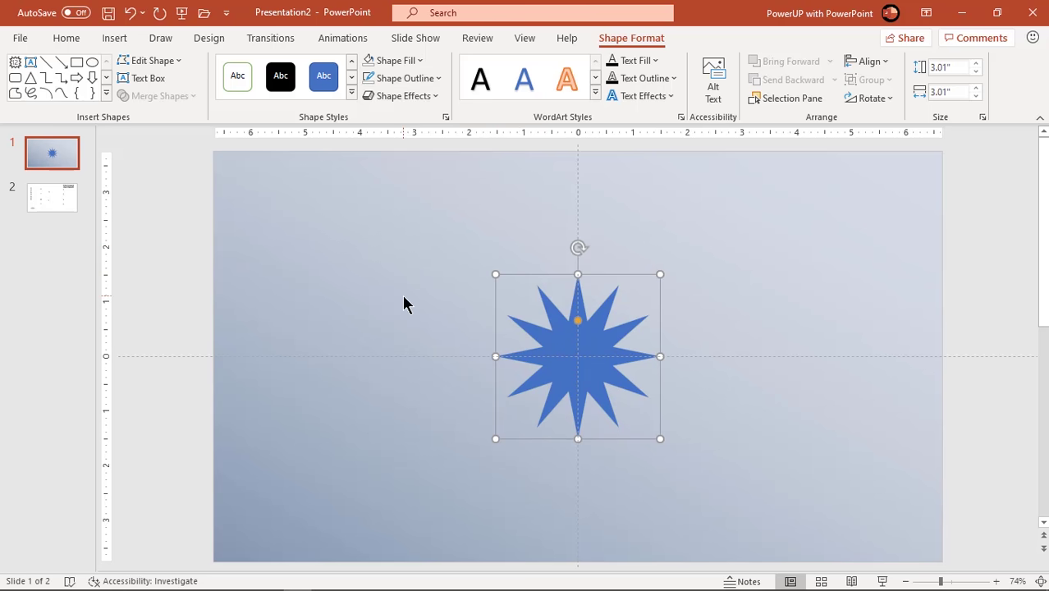
pyautogui.click(403, 297)
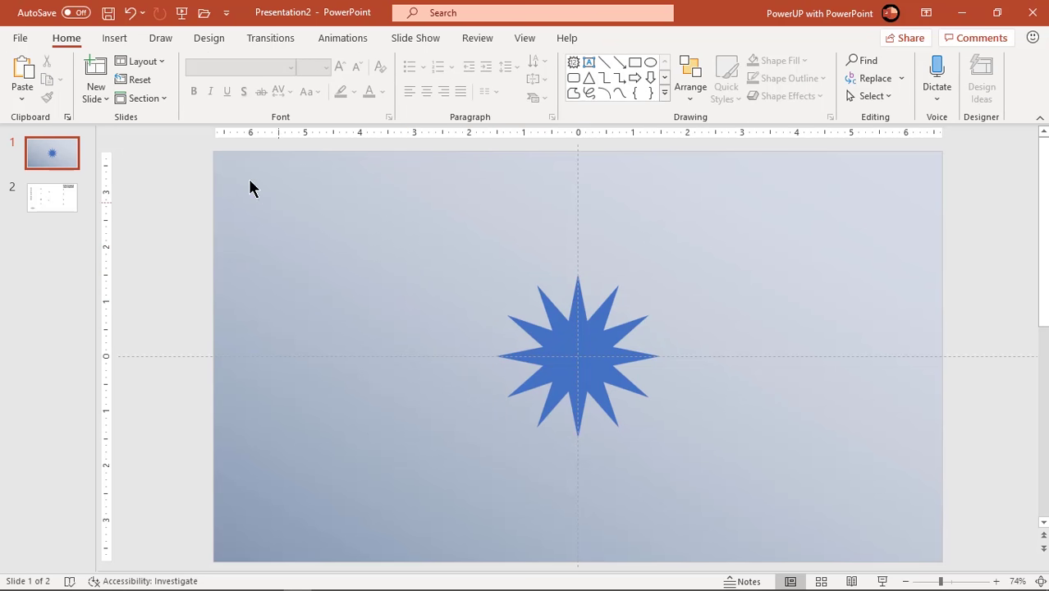
# Draw a circle about 1.7 inches wide centered on the star, covering the base of its spikes
pyautogui.click(114, 38)
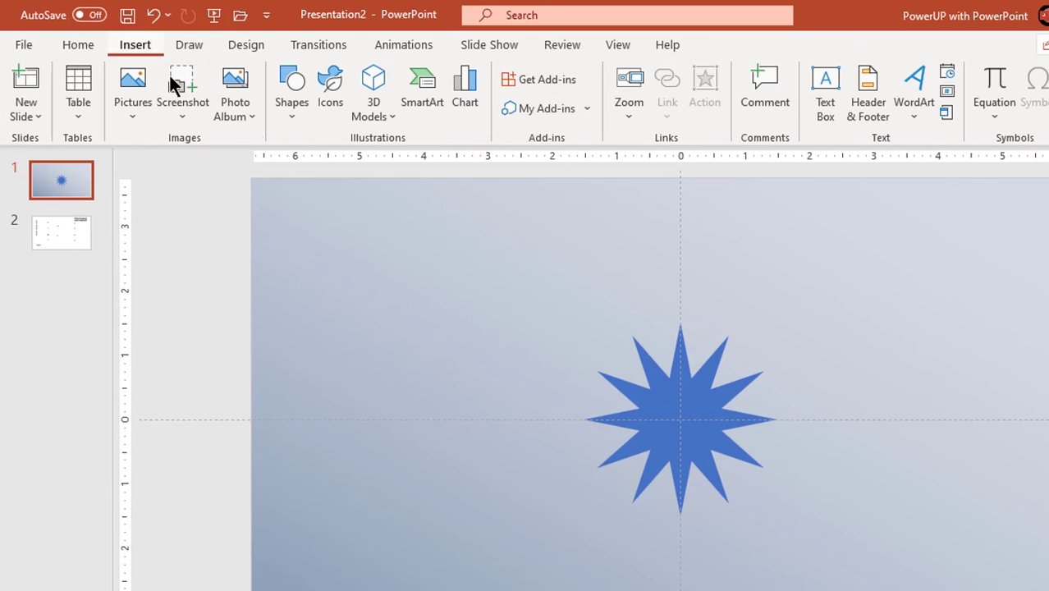
pyautogui.click(280, 115)
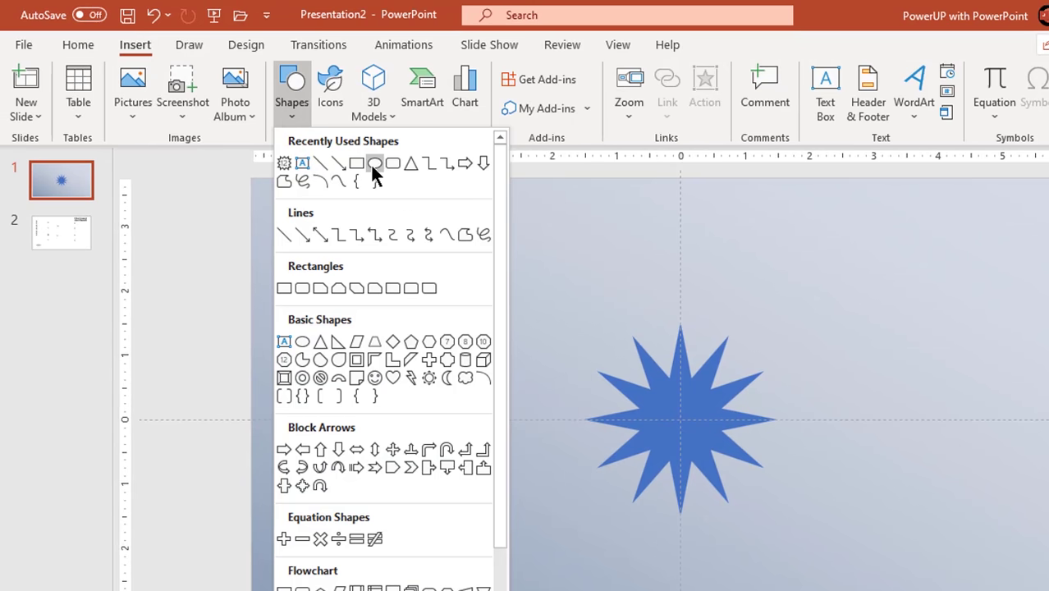
pyautogui.click(373, 163)
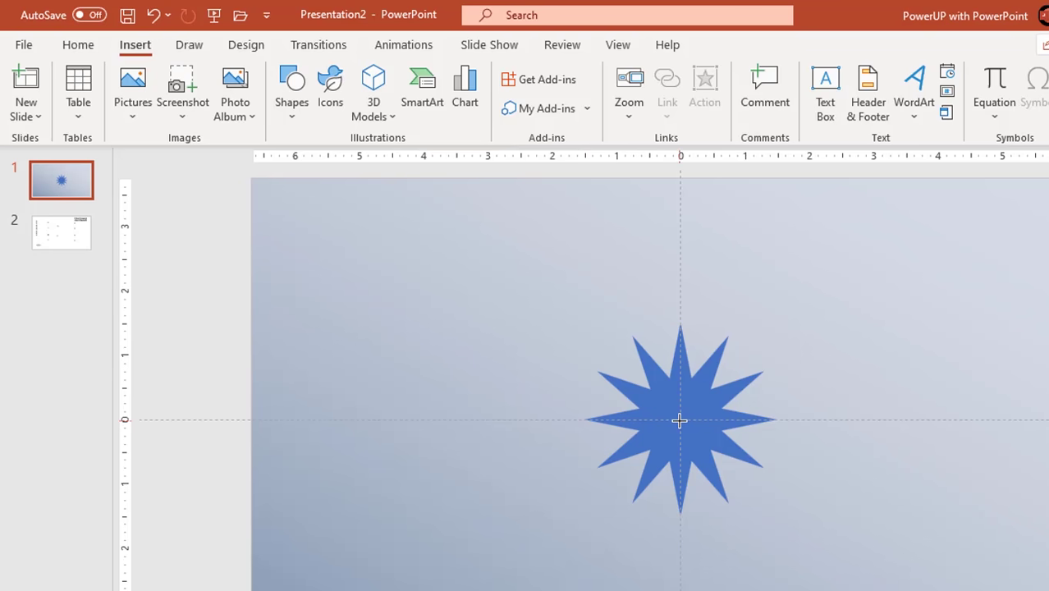
pyautogui.moveTo(729, 456); pyautogui.dragTo(733, 462)
# Merge the star and the circle into one shape with Union
pyautogui.click(745, 386)
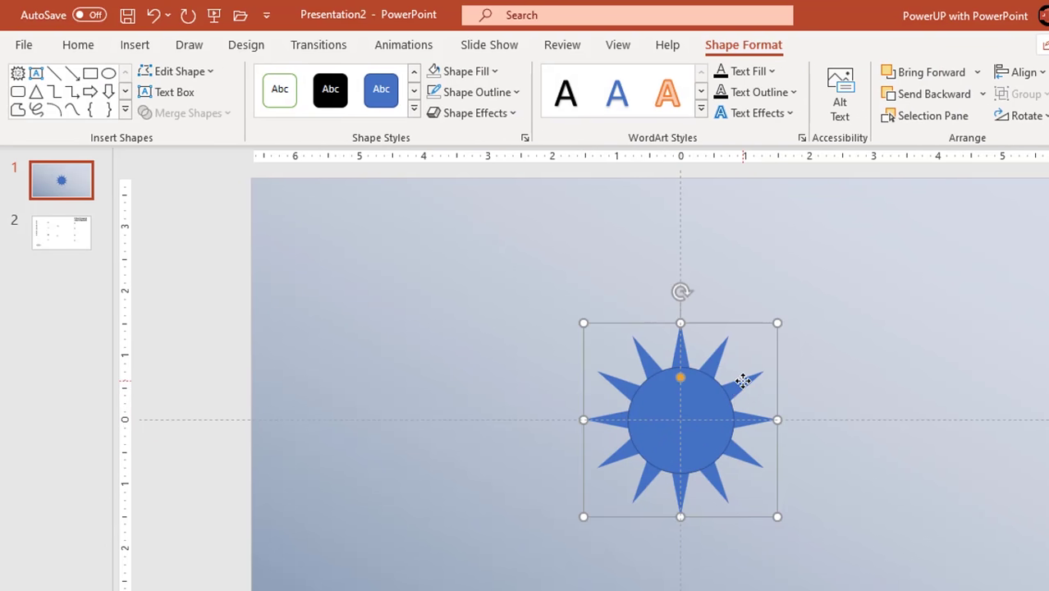
pyautogui.keyDown('shift'); pyautogui.click(710, 415); pyautogui.keyUp('shift')
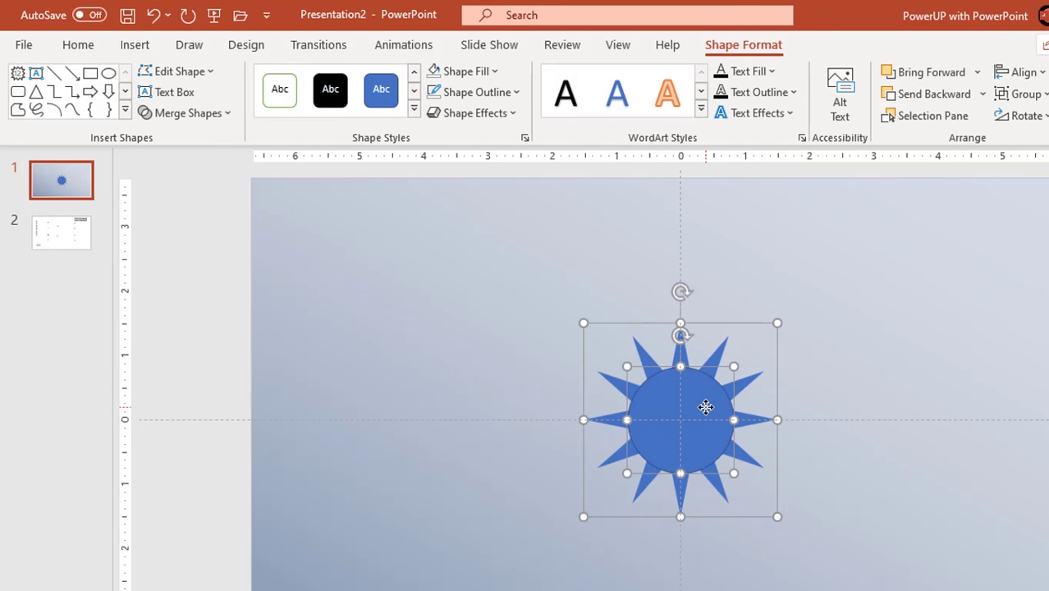
pyautogui.click(220, 117)
pyautogui.click(206, 137)
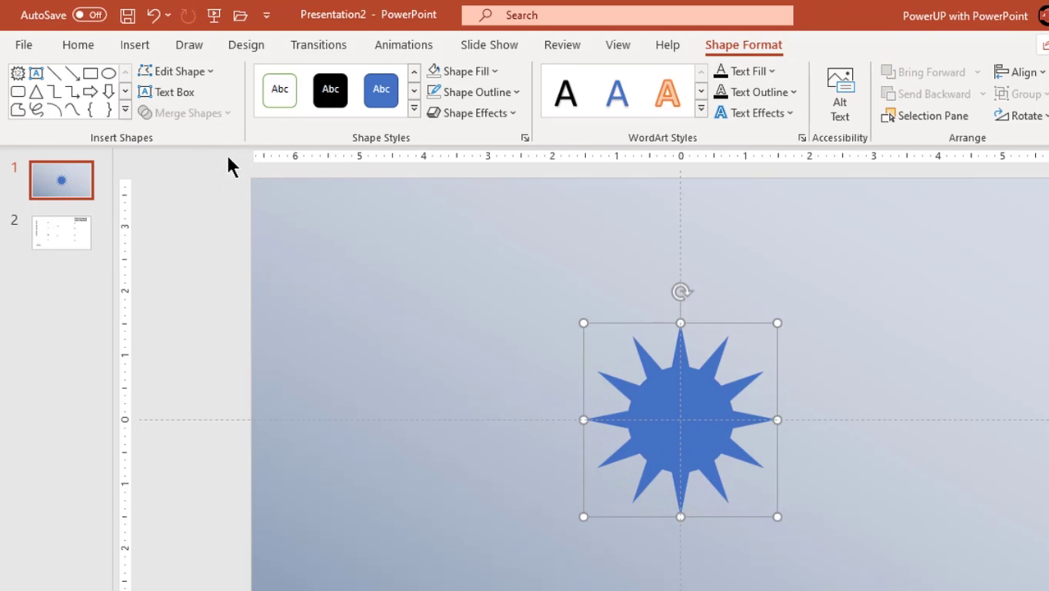
# Draw a circle about 2 inches wide centered on the merged star, leaving only the outer spike tips uncovered
pyautogui.click(135, 46)
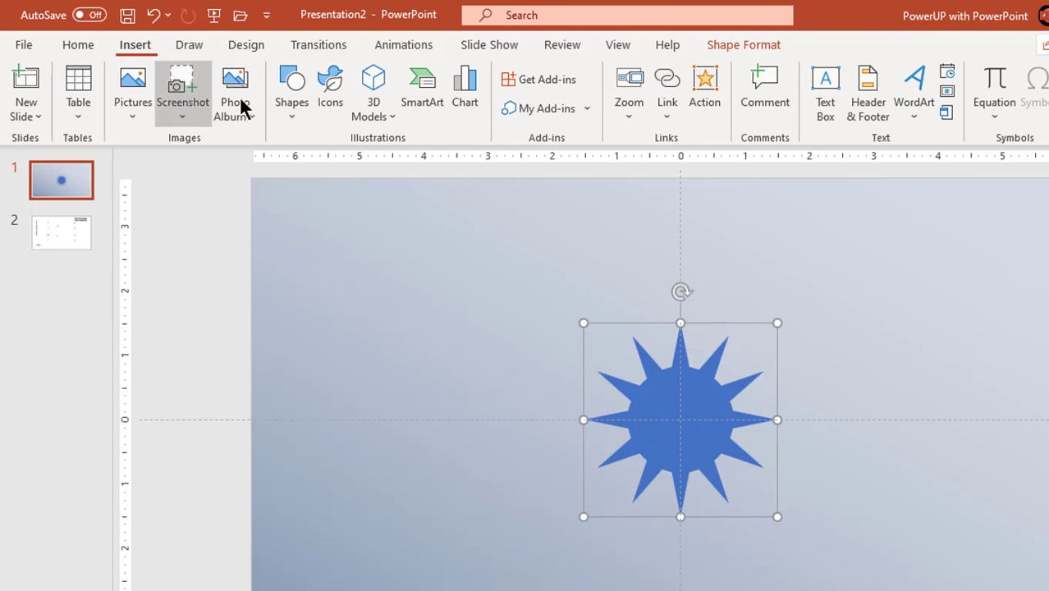
pyautogui.click(292, 114)
pyautogui.click(373, 171)
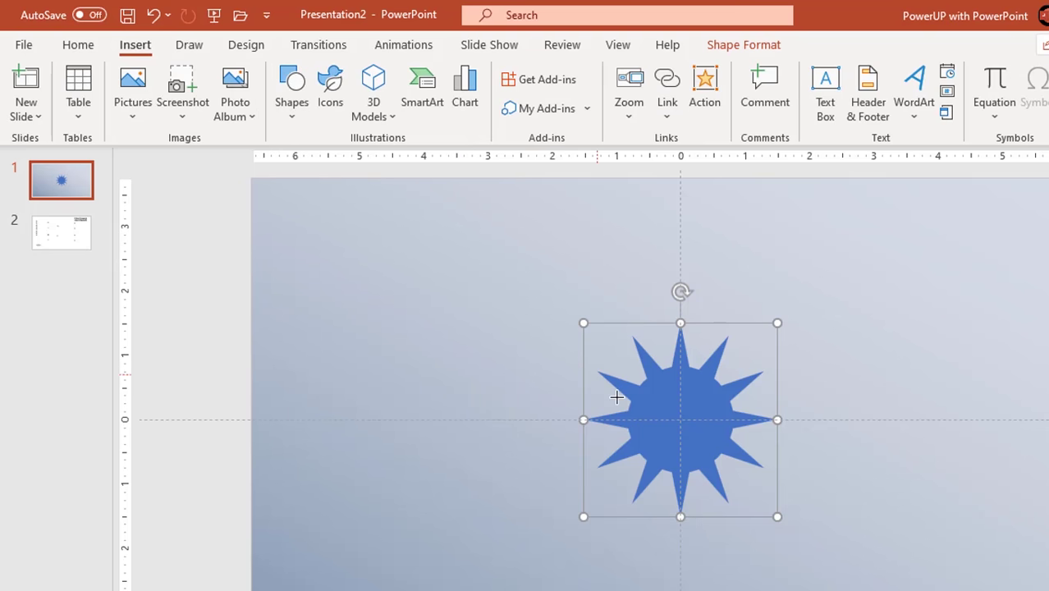
pyautogui.moveTo(681, 419); pyautogui.dragTo(743, 472)
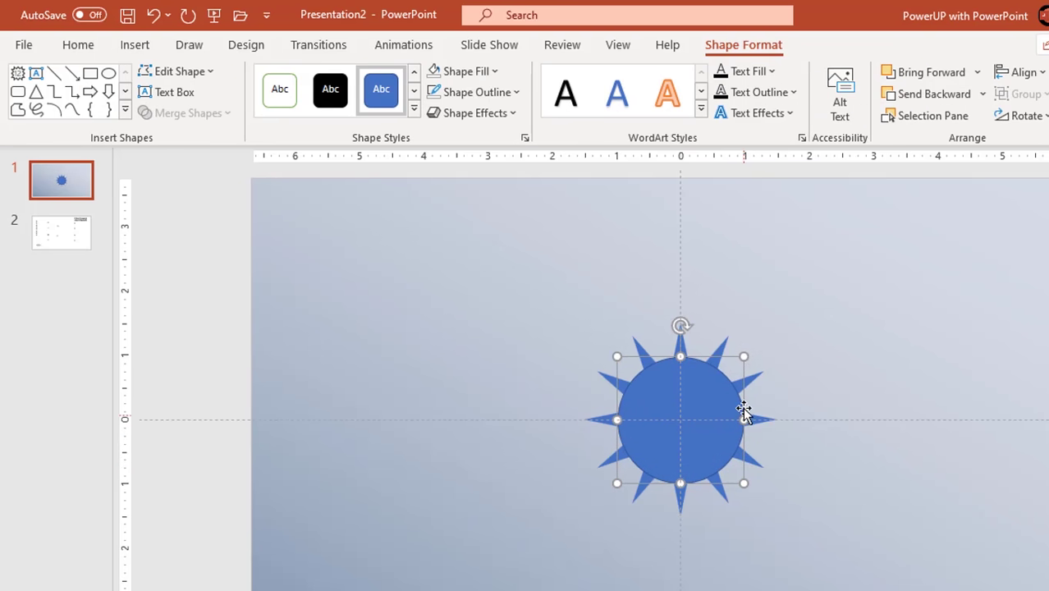
# Intersect the merged star with the larger circle to form a gear, and enlarge it from its center to about 3.03 inches
pyautogui.click(756, 381)
pyautogui.keyDown('shift'); pyautogui.click(707, 410); pyautogui.keyUp('shift')
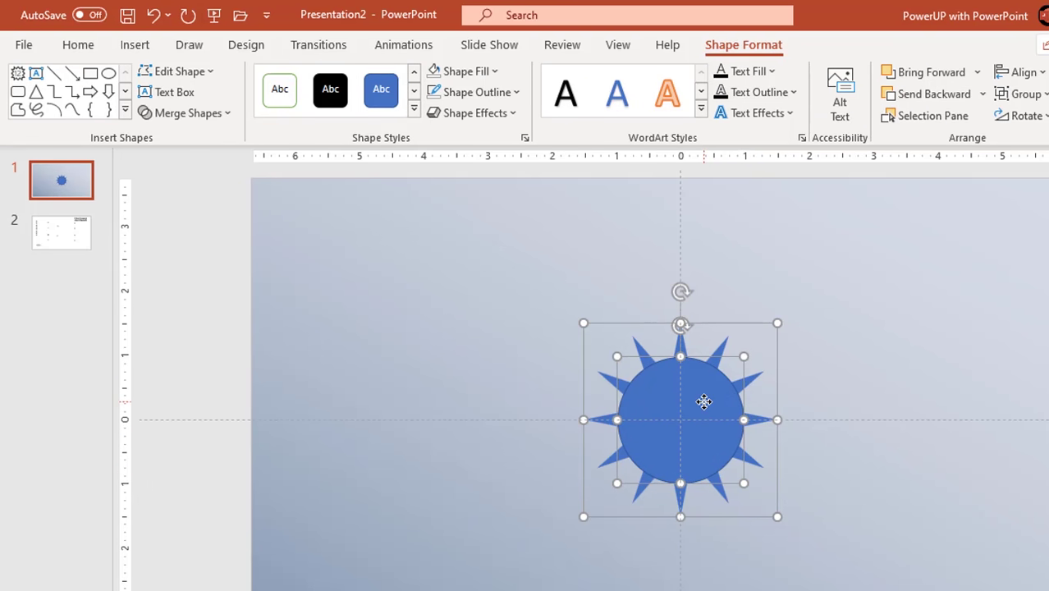
pyautogui.click(214, 111)
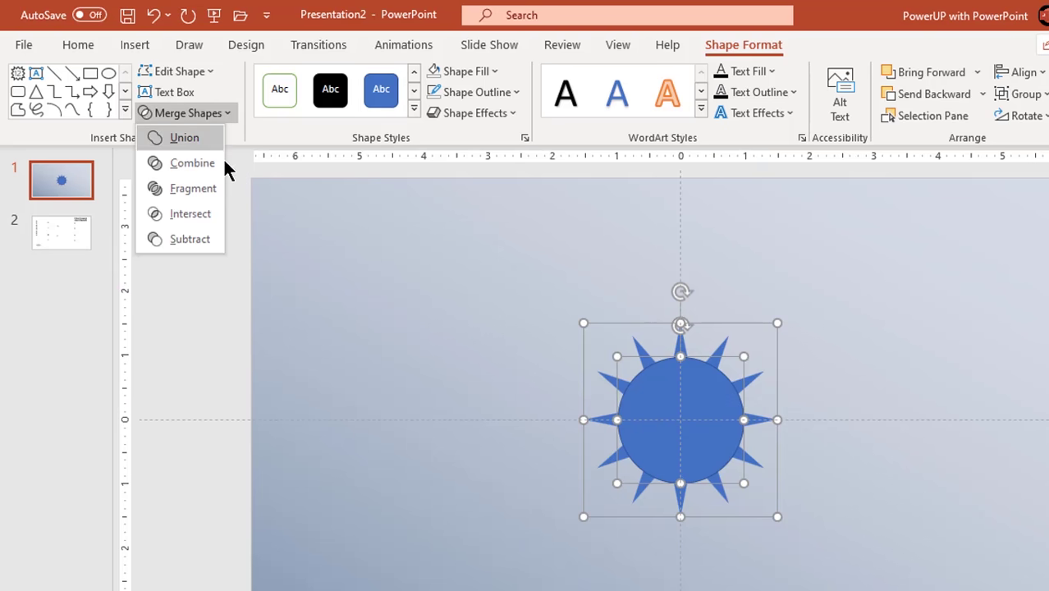
pyautogui.click(201, 214)
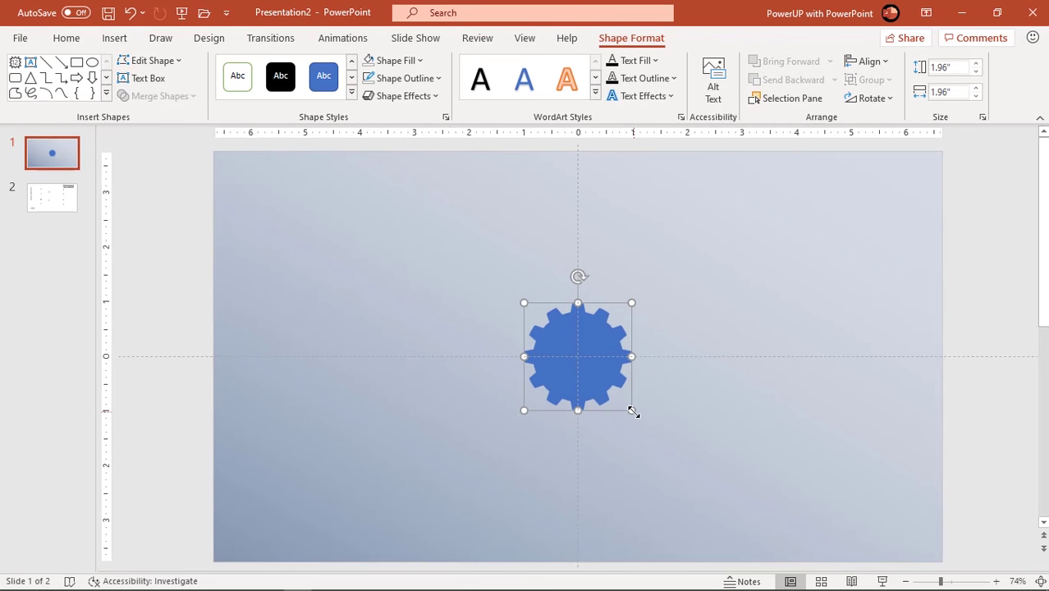
pyautogui.moveTo(633, 411); pyautogui.dragTo(660, 435)
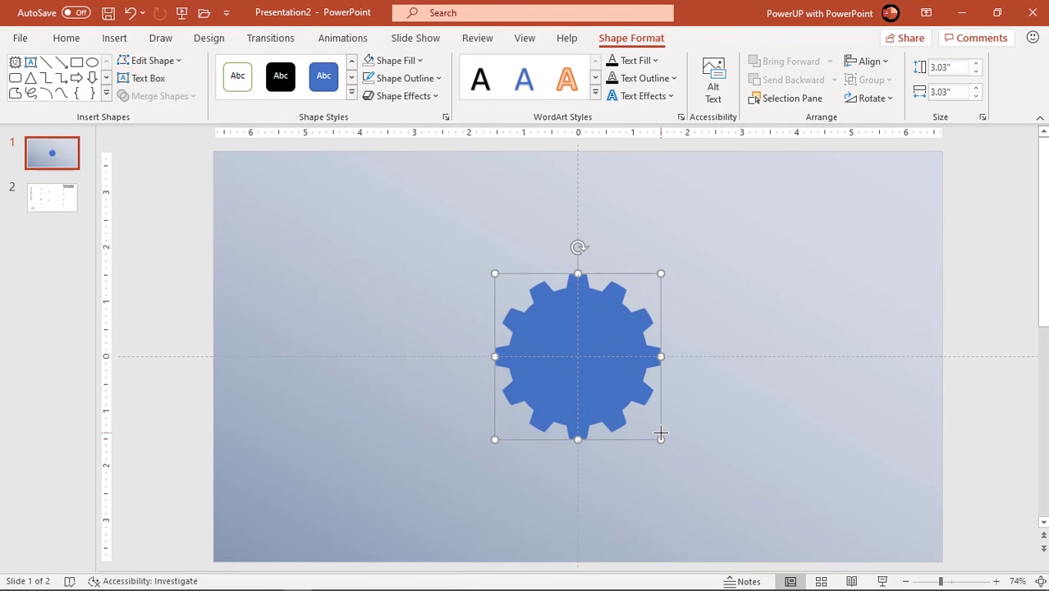
pyautogui.click(713, 440)
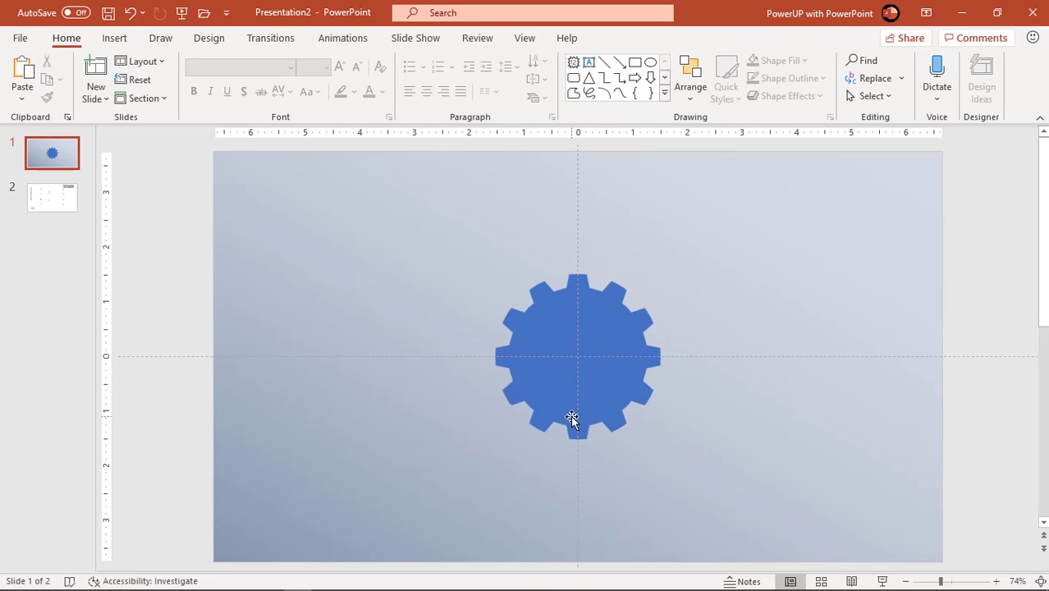
# Draw a circle about 2.1 inches wide centered on the gear, duplicate it, and set the copy aside at the slide's upper right
pyautogui.click(129, 45)
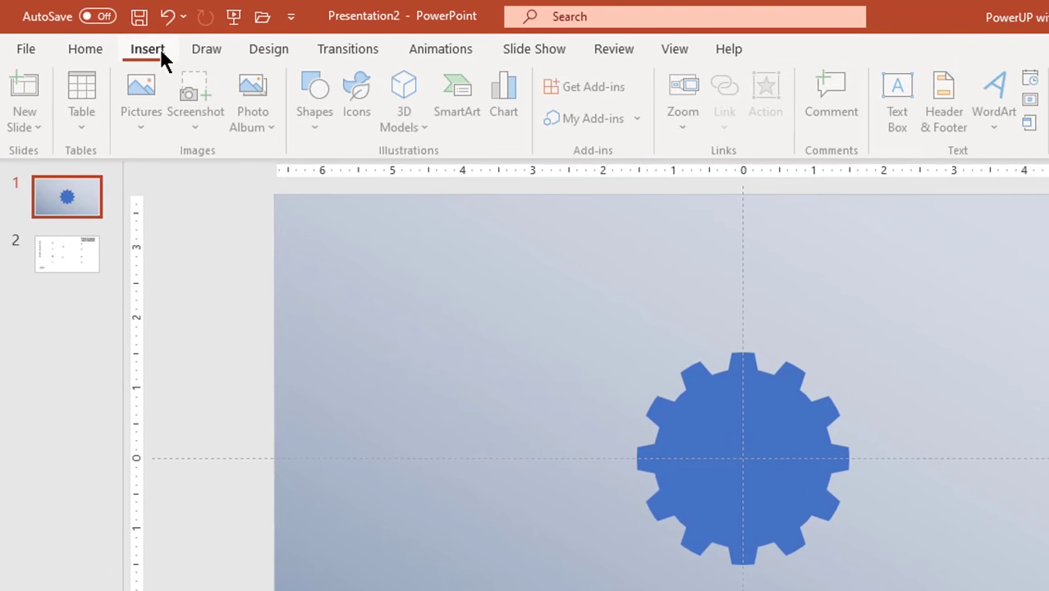
pyautogui.click(316, 115)
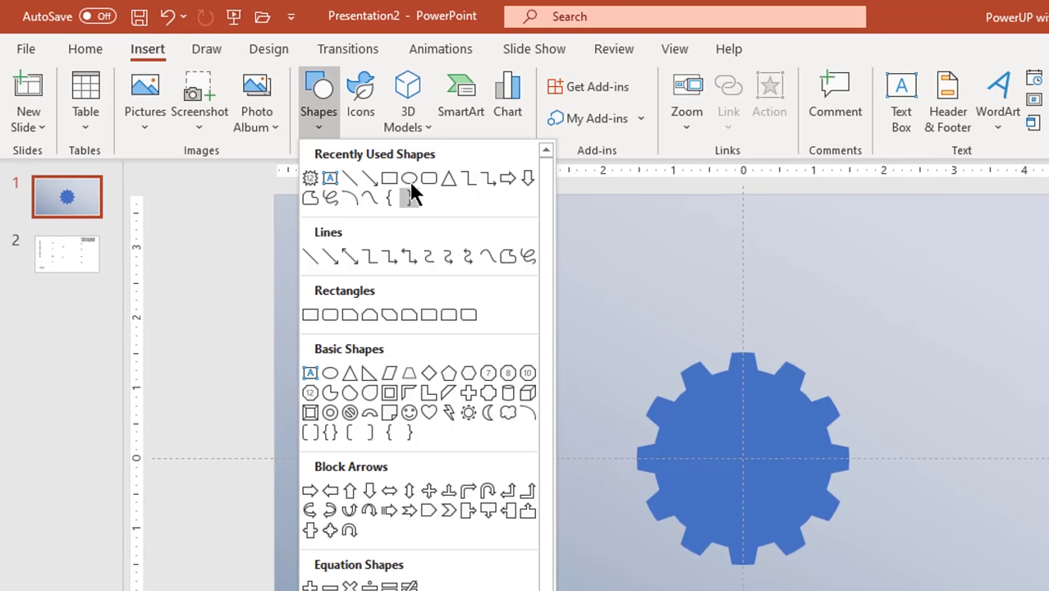
pyautogui.click(410, 194)
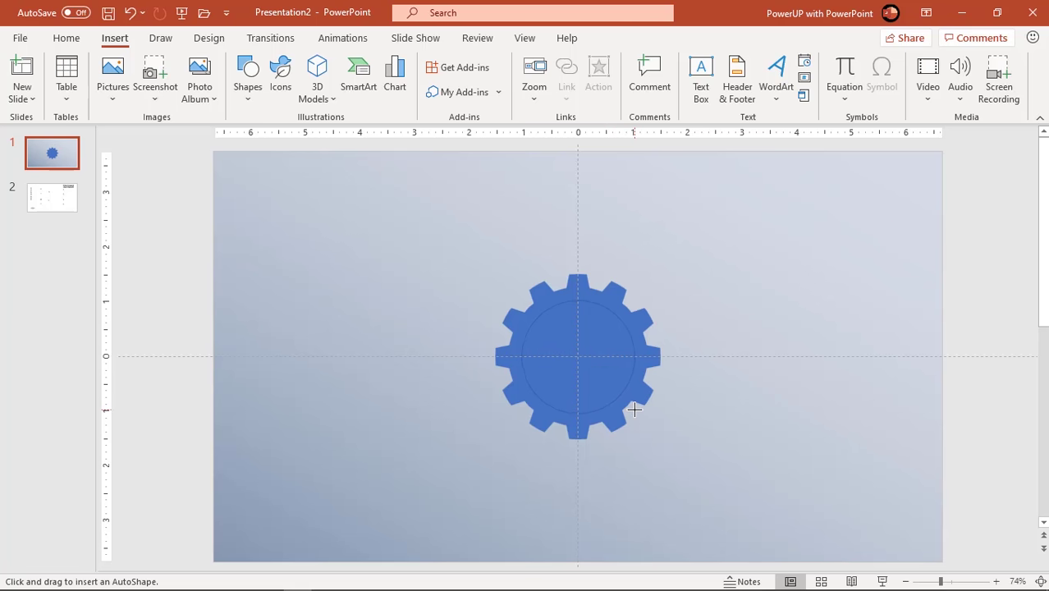
pyautogui.moveTo(634, 410); pyautogui.dragTo(636, 413)
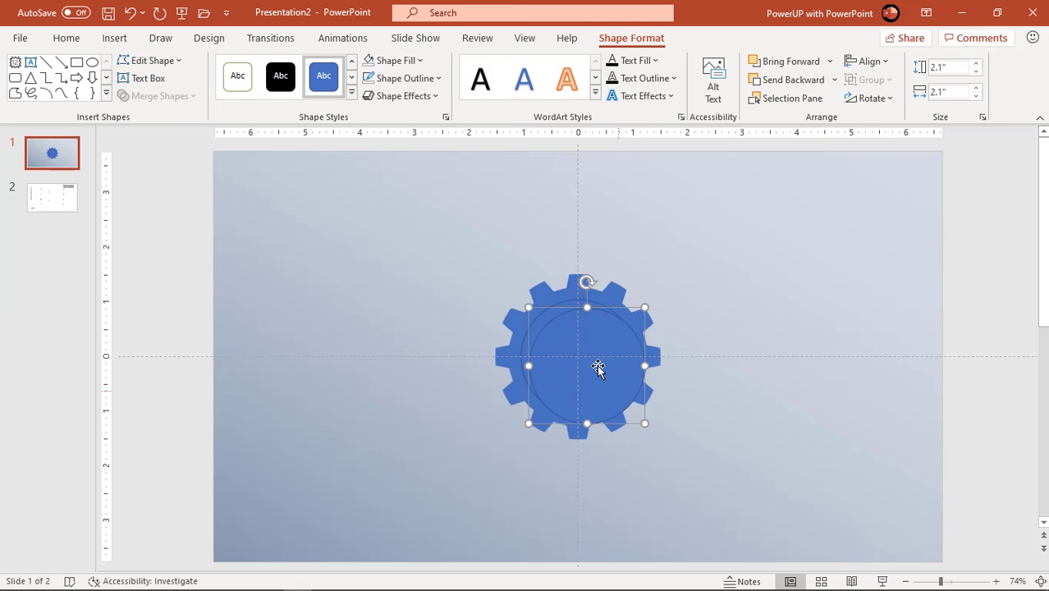
pyautogui.moveTo(597, 364); pyautogui.dragTo(795, 295)
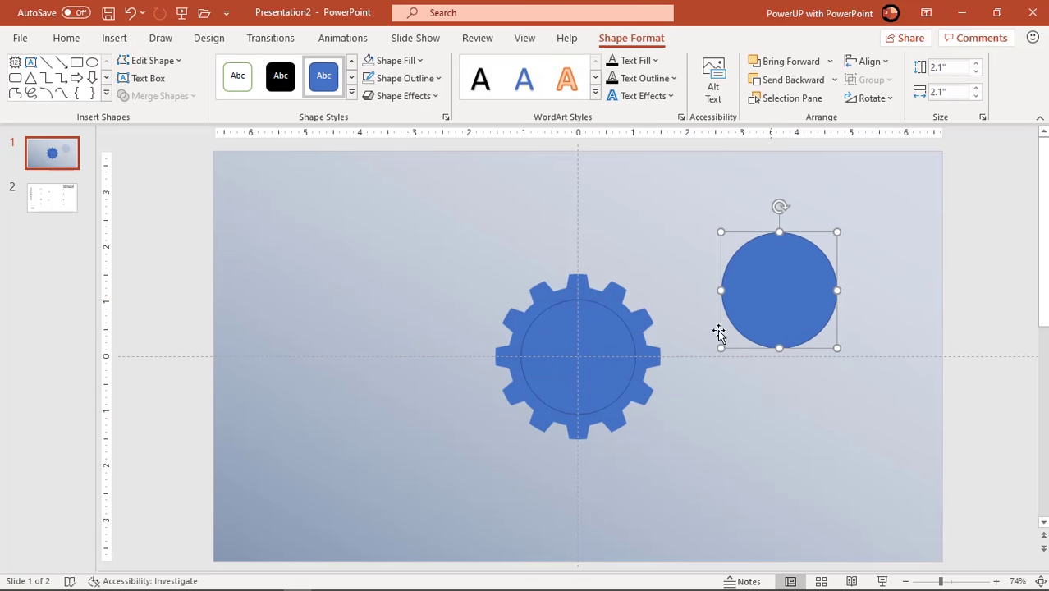
# Subtract the centered circle from the gear to cut a round hole through its middle
pyautogui.click(641, 325)
pyautogui.keyDown('shift'); pyautogui.click(590, 351); pyautogui.keyUp('shift')
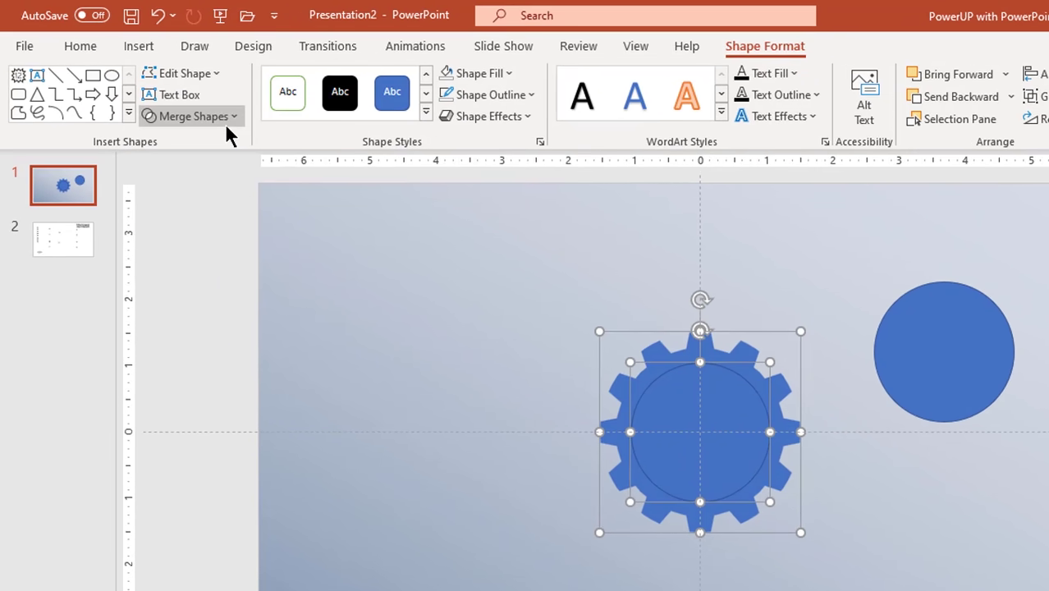
pyautogui.click(188, 99)
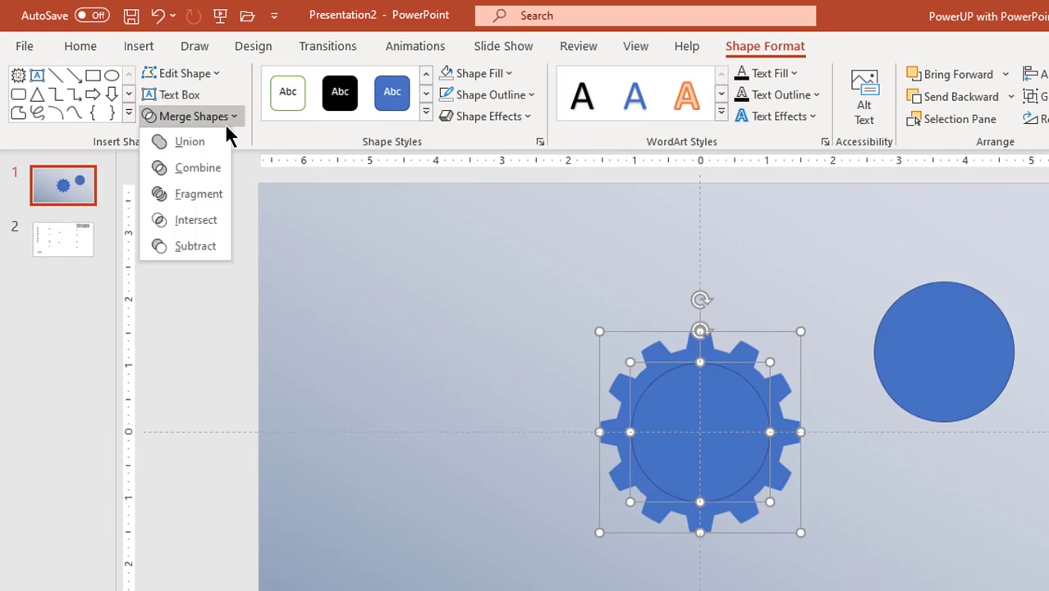
pyautogui.click(193, 245)
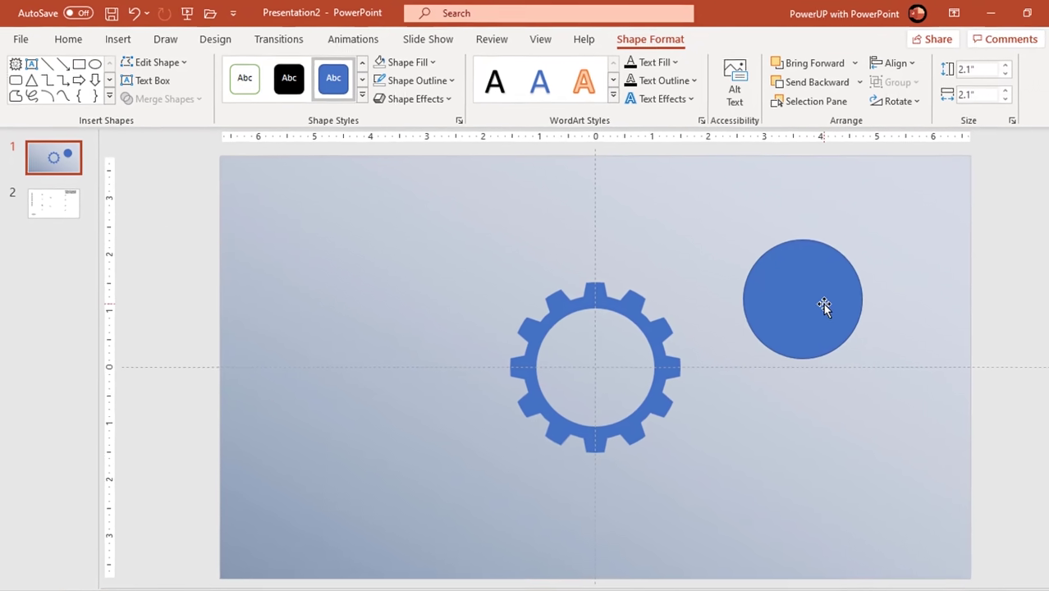
# Center the spare circle over the gear's hole and set it to No Fill
pyautogui.moveTo(970, 362); pyautogui.dragTo(728, 439)
pyautogui.moveTo(600, 362); pyautogui.dragTo(580, 350)
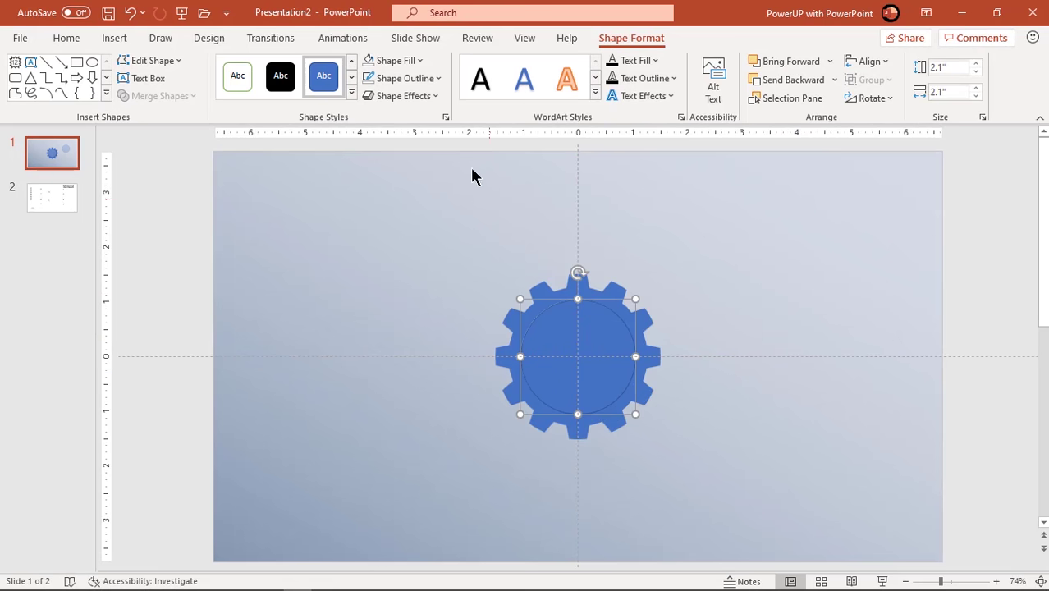
pyautogui.click(420, 67)
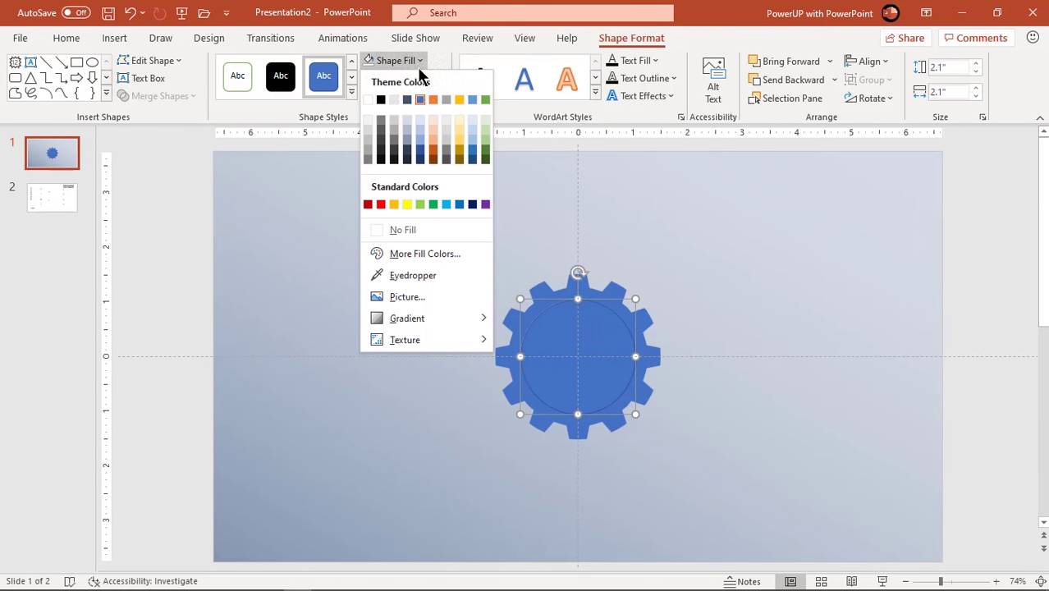
pyautogui.click(405, 230)
# Give the unfilled circle a gradient outline with a linear direction at 135°
pyautogui.rightClick(629, 335)
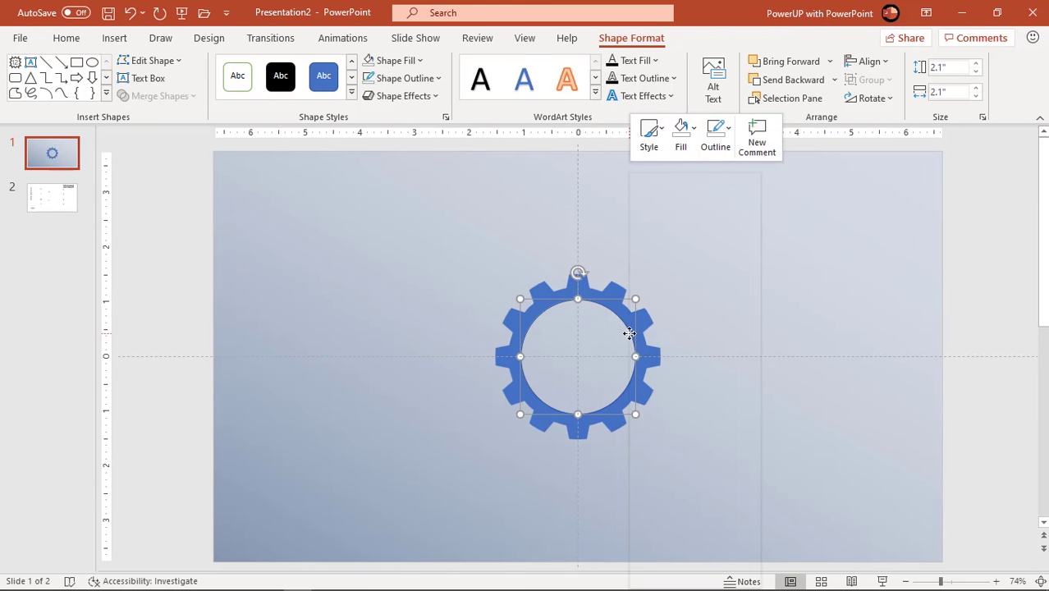
pyautogui.click(698, 551)
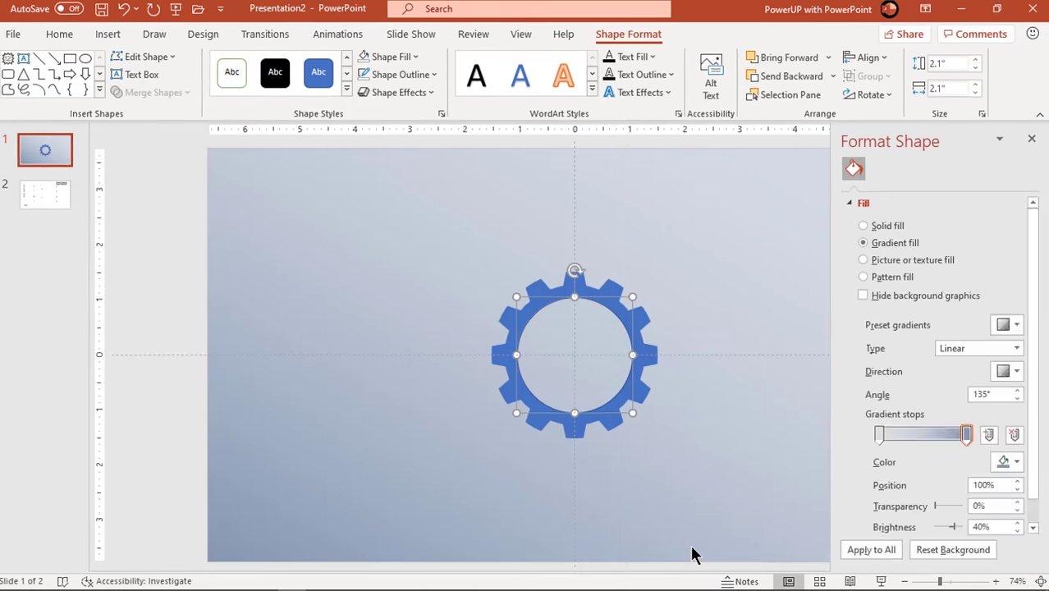
pyautogui.click(775, 102)
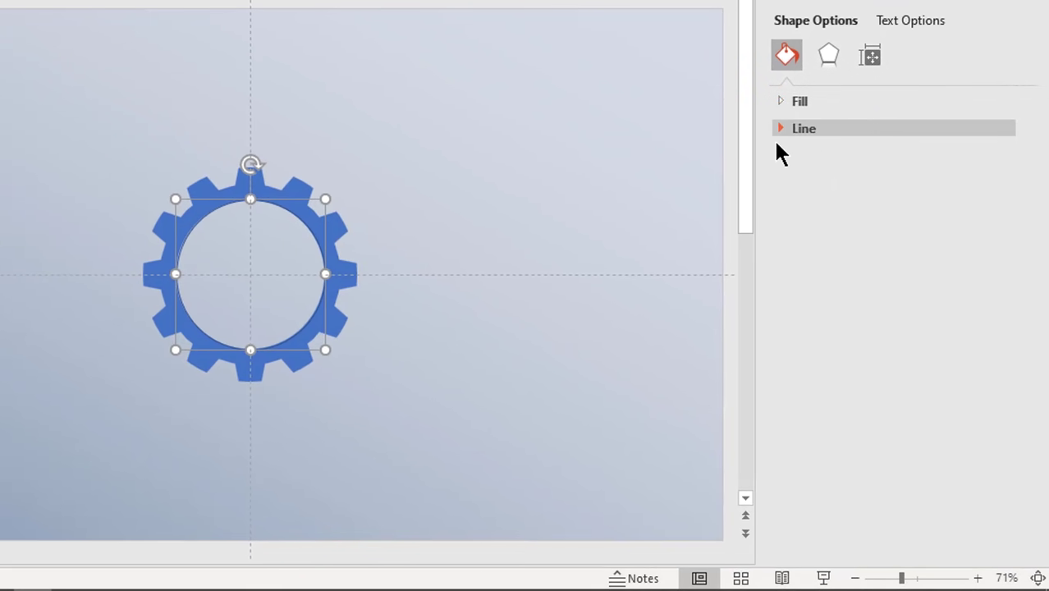
pyautogui.click(781, 128)
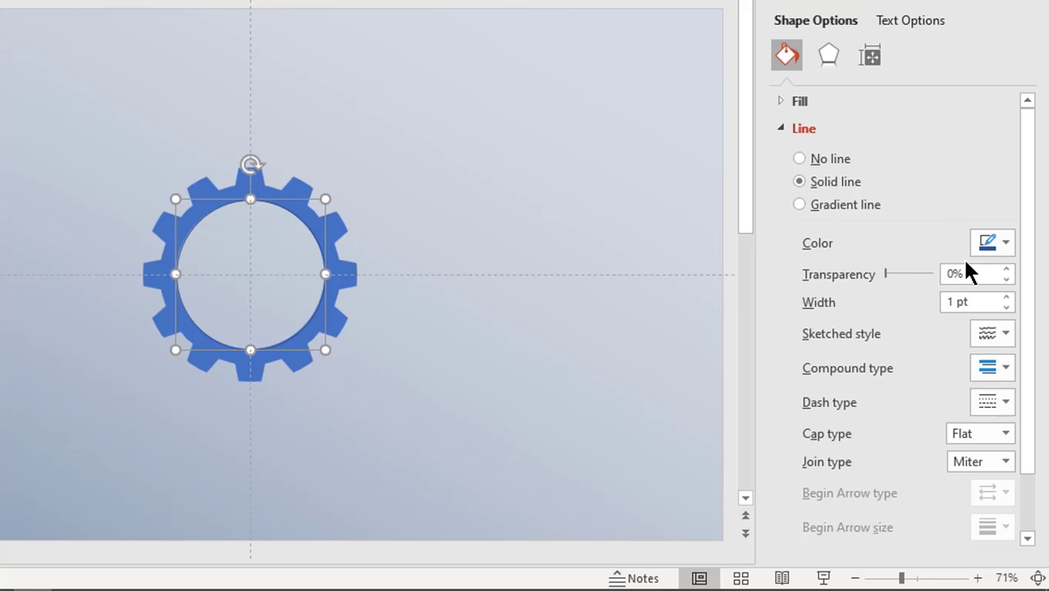
pyautogui.click(854, 204)
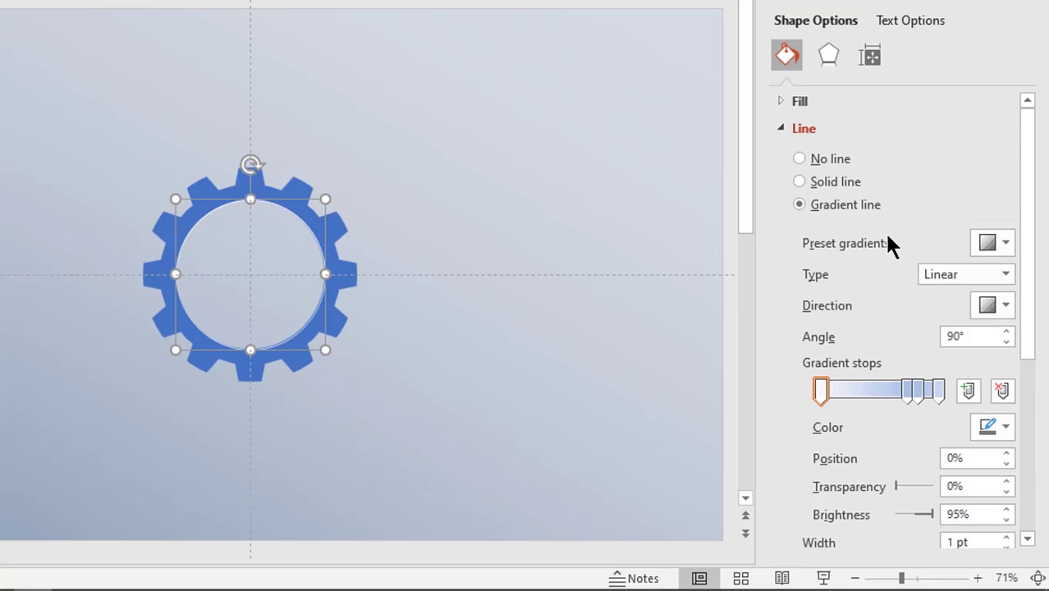
pyautogui.click(1005, 305)
pyautogui.click(938, 336)
# Reduce the circle outline's gradient to two stops, light gray (white darkened 15%) at the start and white at the end
pyautogui.click(1005, 427)
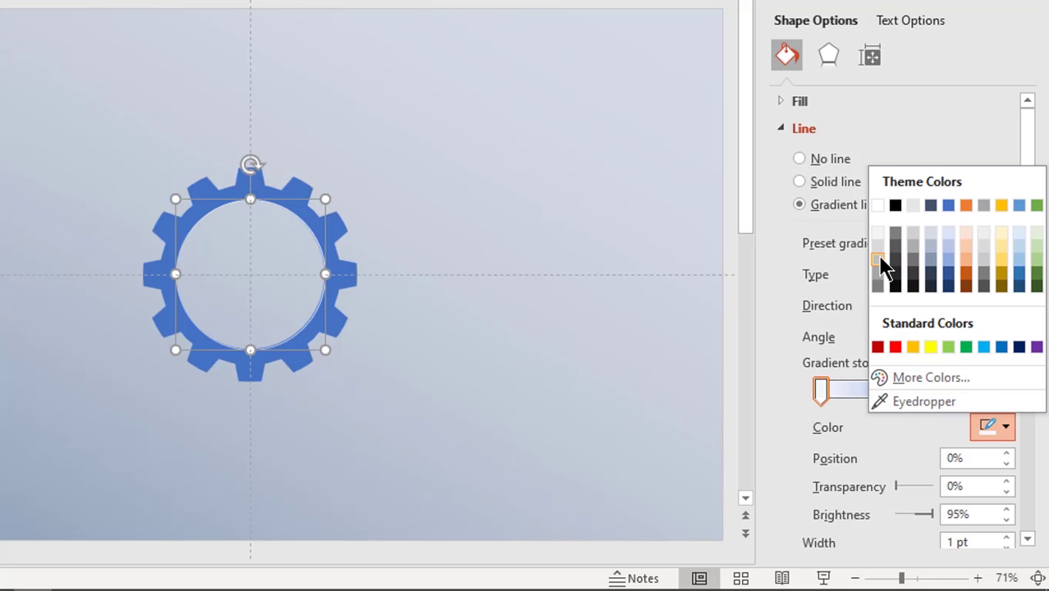
pyautogui.click(884, 263)
pyautogui.click(927, 391)
pyautogui.click(1003, 391)
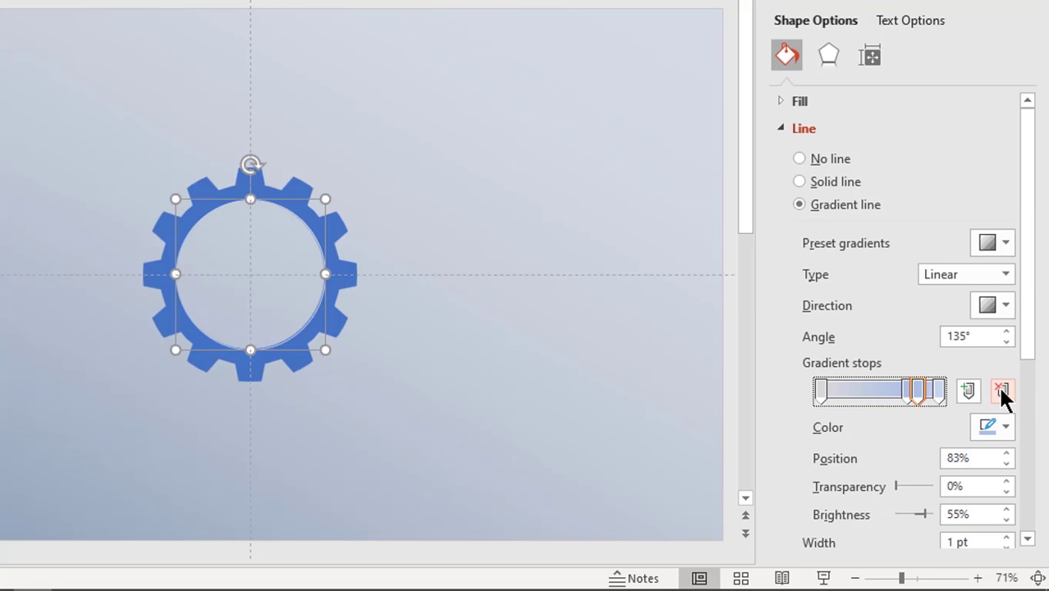
pyautogui.click(1002, 390)
pyautogui.click(1002, 390)
pyautogui.click(938, 393)
pyautogui.click(995, 426)
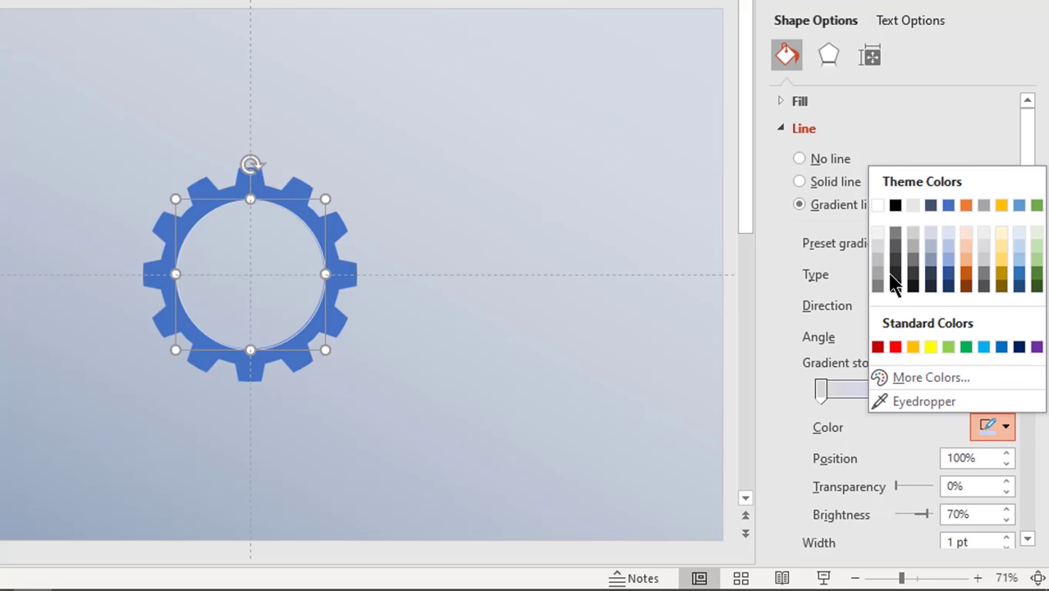
pyautogui.click(879, 207)
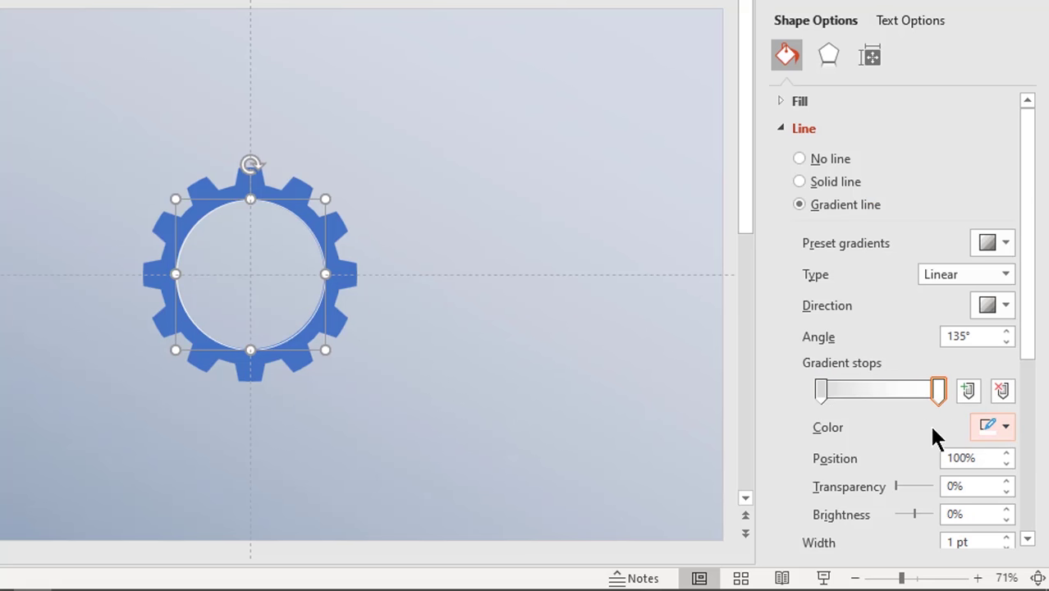
# Set the circle's outline width to 2.75 pt and move its gray gradient stop to 49%
pyautogui.scroll(-1, 1024, 375)
pyautogui.scroll(-4, 1026, 411)
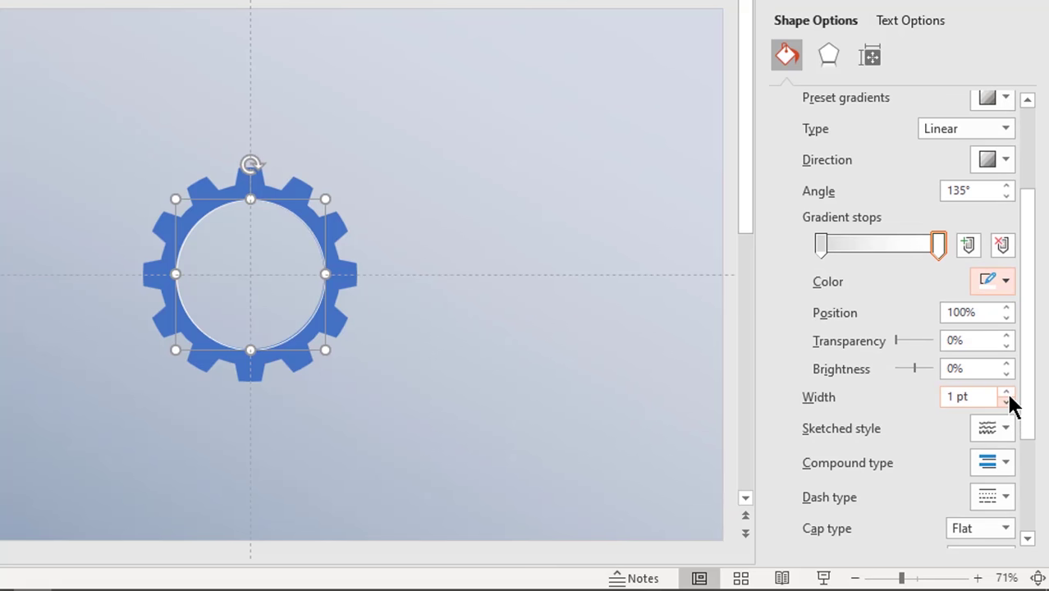
pyautogui.click(1006, 391)
pyautogui.click(1006, 392)
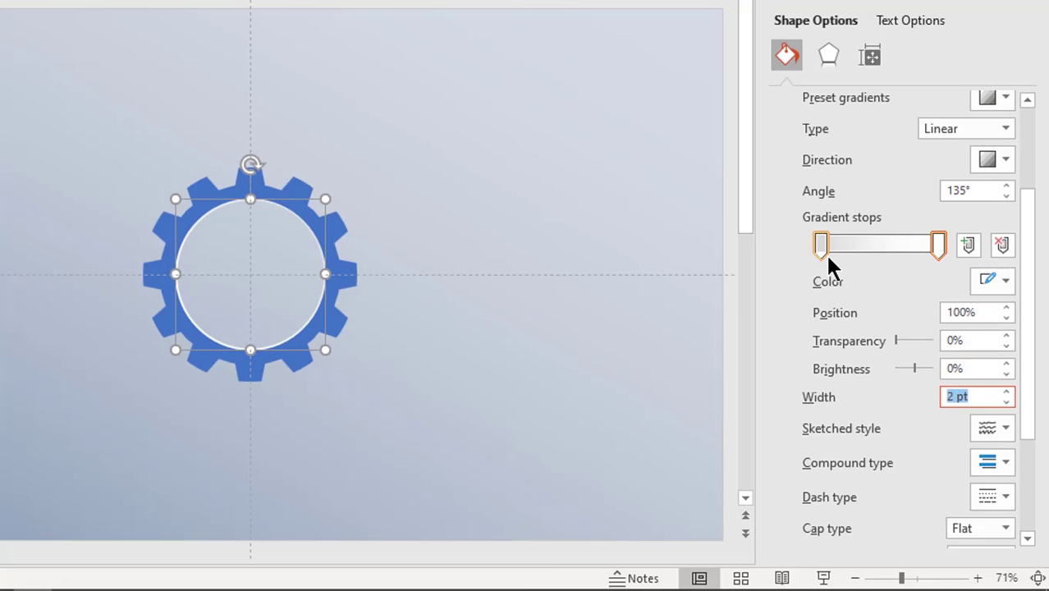
pyautogui.moveTo(825, 250); pyautogui.dragTo(886, 251)
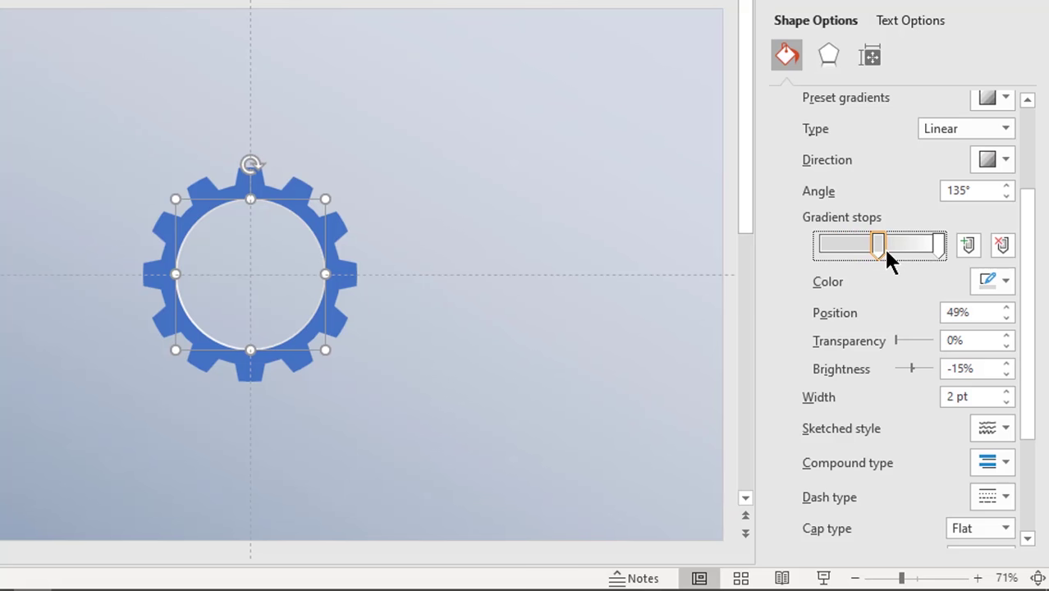
pyautogui.click(1006, 393)
pyautogui.click(1007, 392)
pyautogui.click(1006, 392)
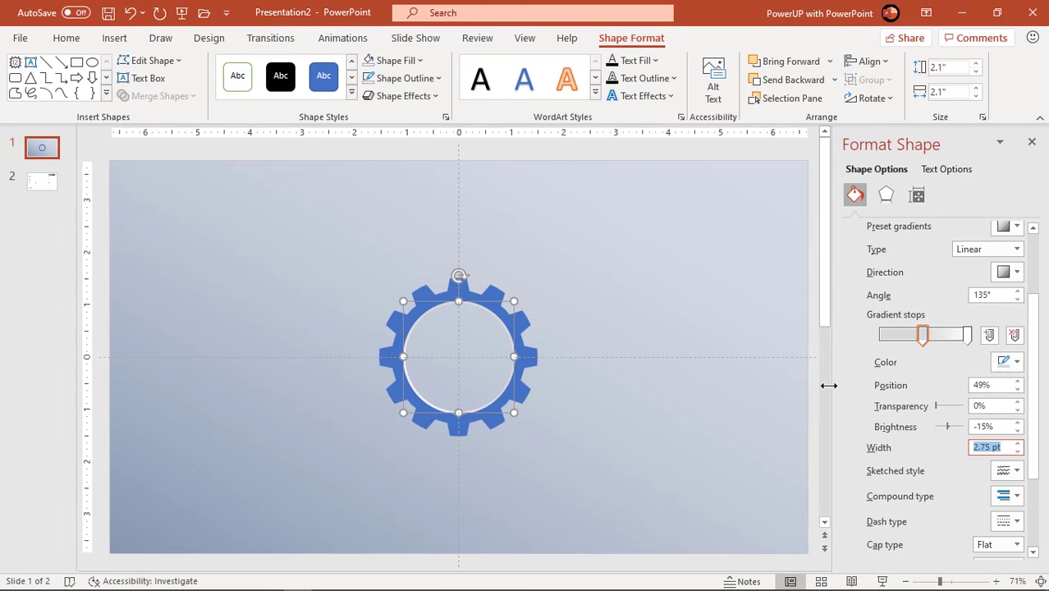
# Fill the gear with a gradient running from white at the first stop to light gray at the last stop
pyautogui.click(779, 383)
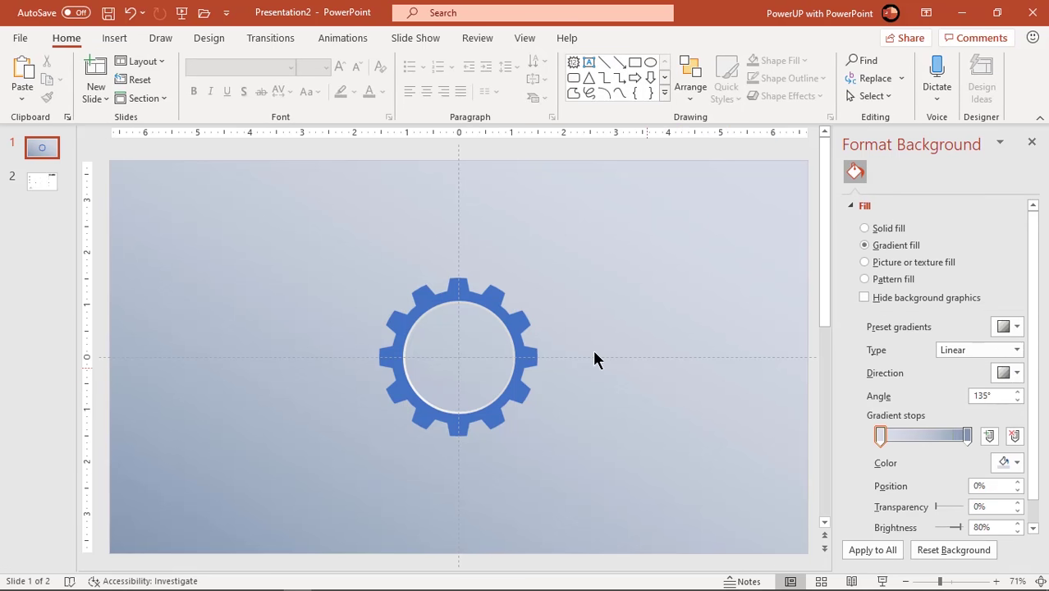
pyautogui.click(535, 348)
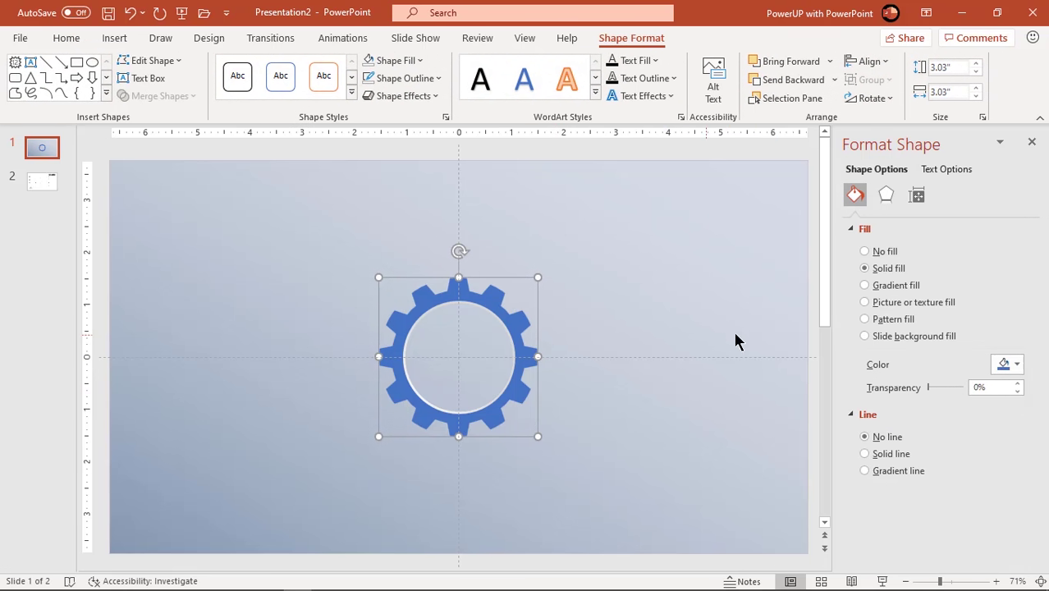
pyautogui.click(868, 287)
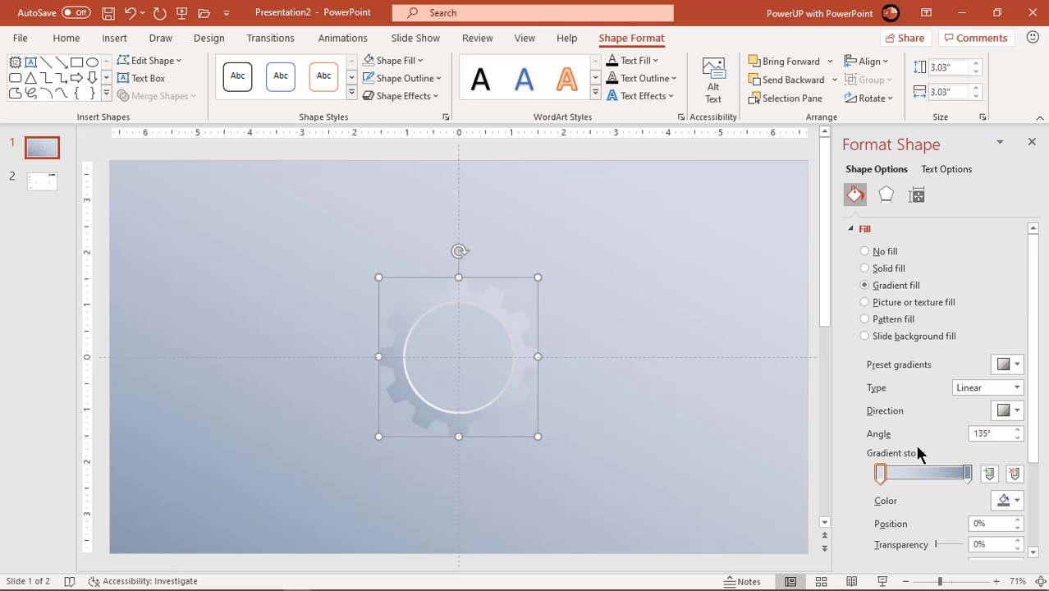
pyautogui.click(1009, 500)
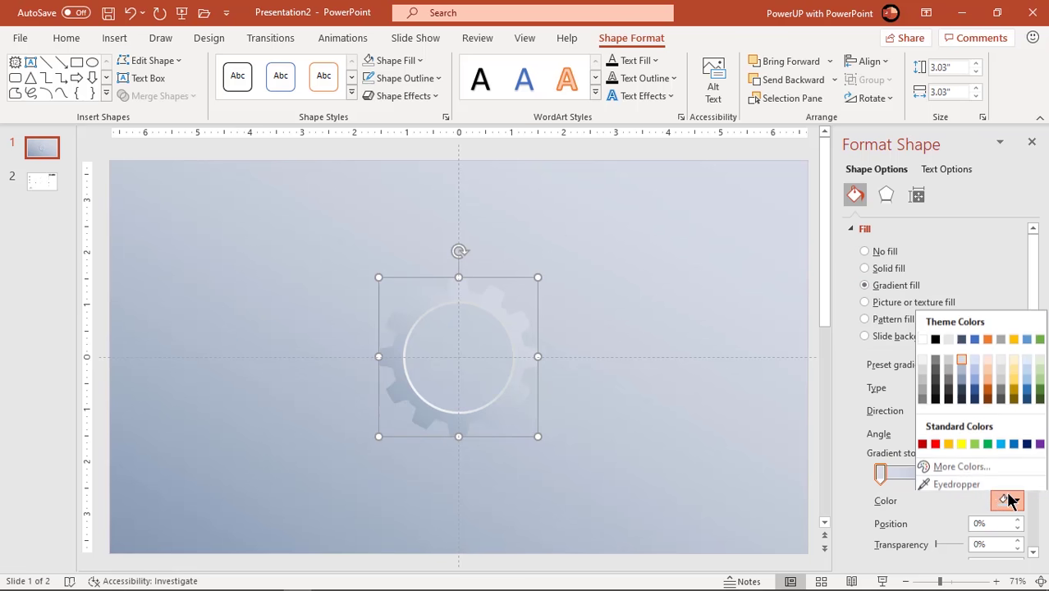
pyautogui.click(923, 338)
pyautogui.click(968, 474)
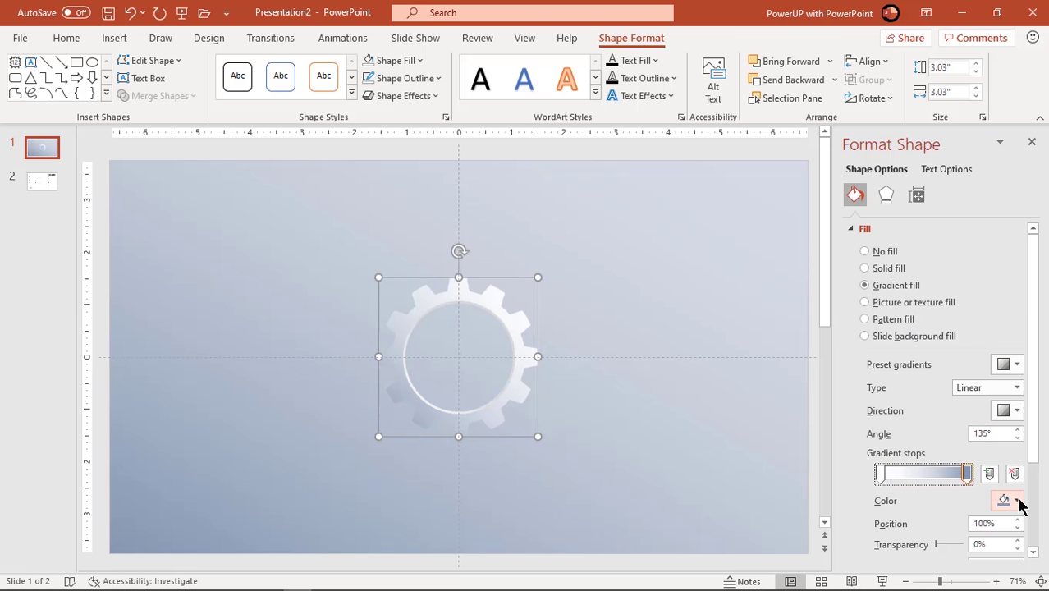
pyautogui.click(1017, 500)
pyautogui.click(922, 367)
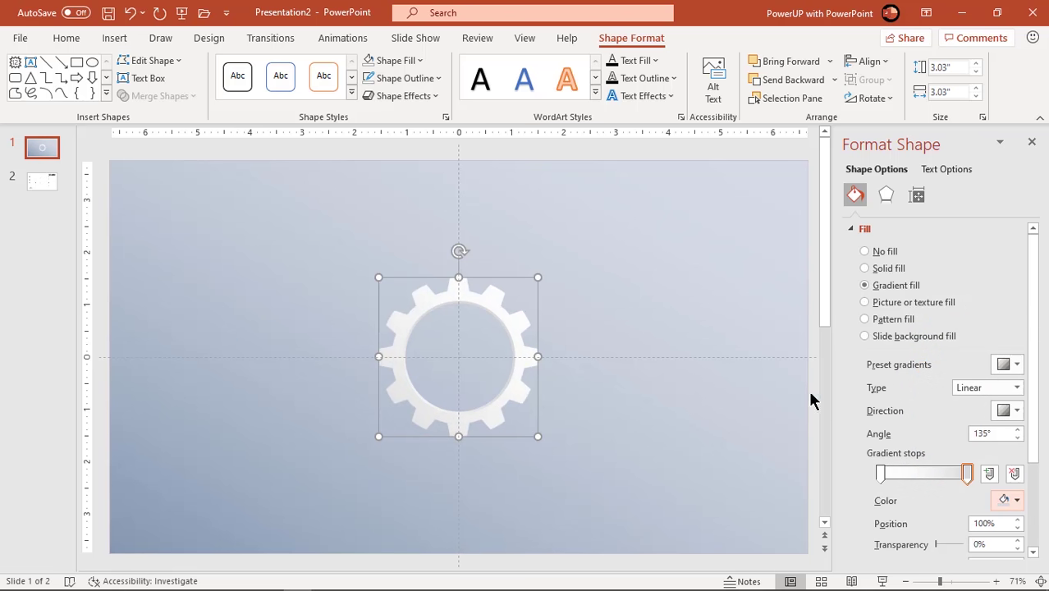
# Group the gear and its inner circle outline into one object
pyautogui.click(671, 432)
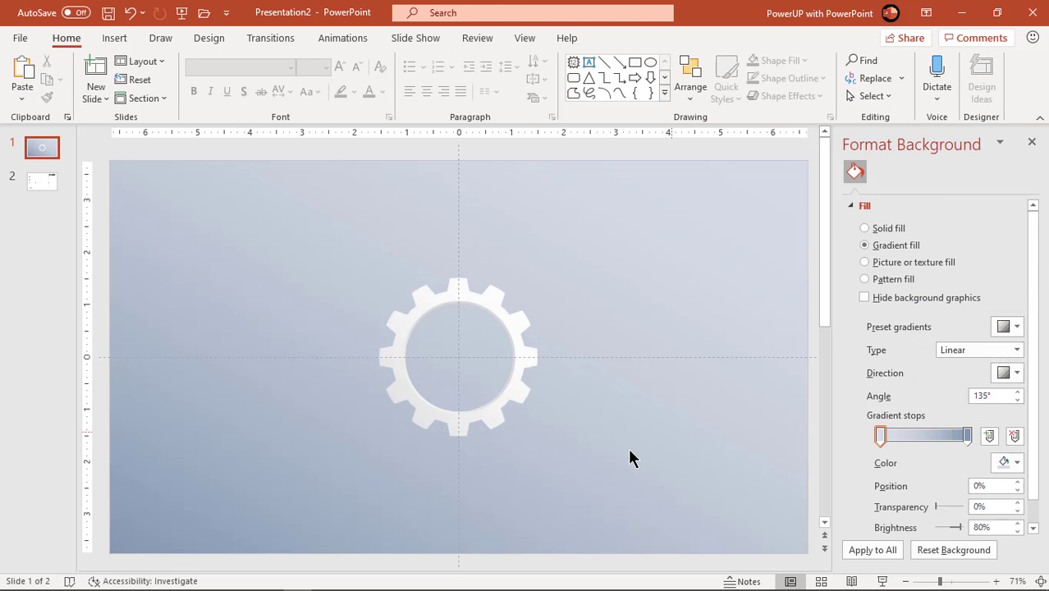
pyautogui.moveTo(673, 498); pyautogui.dragTo(306, 229)
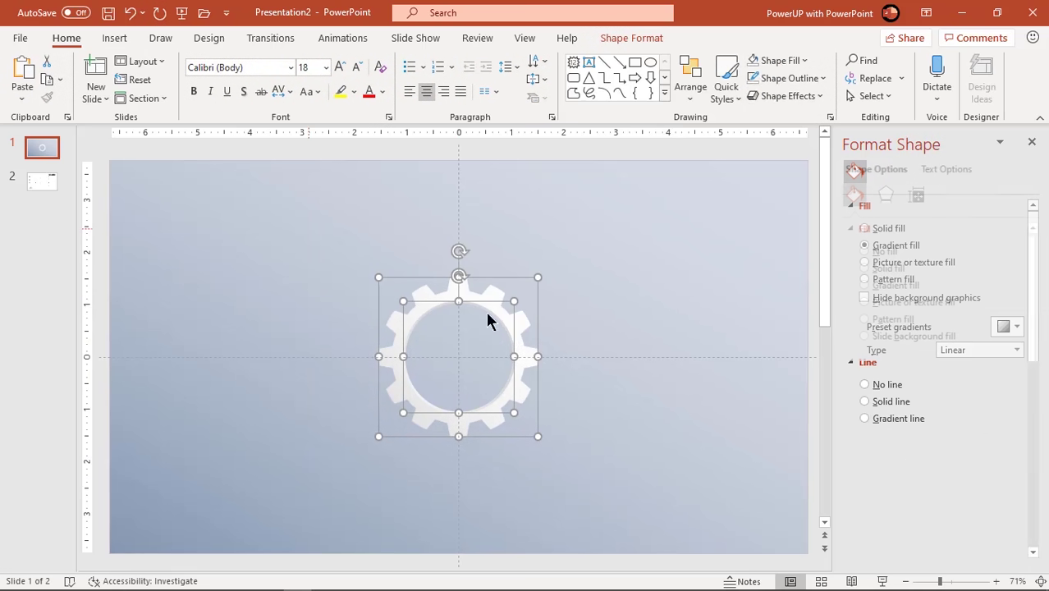
pyautogui.rightClick(519, 323)
pyautogui.moveTo(575, 133)
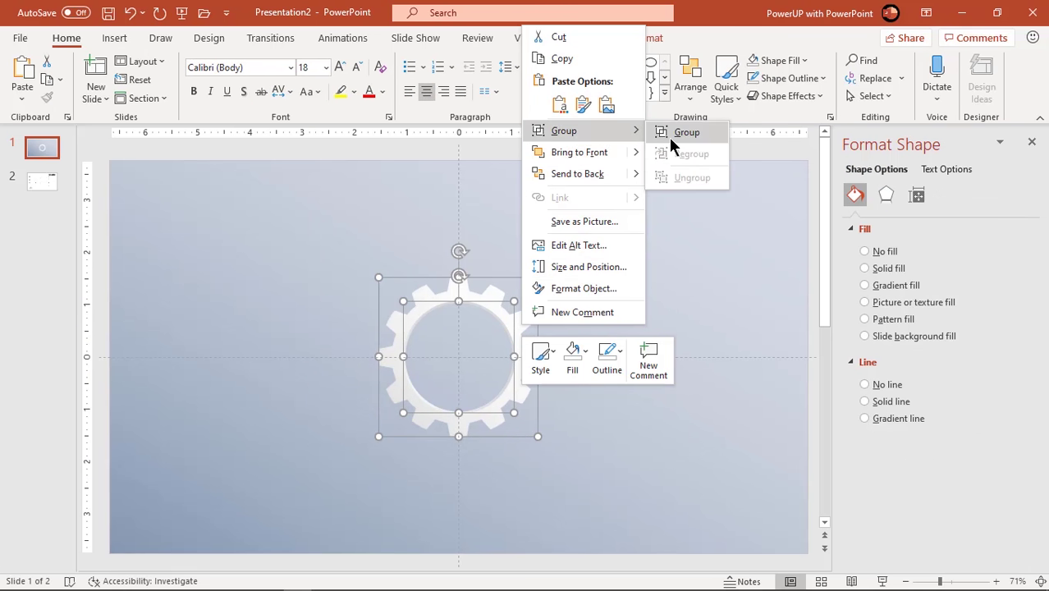
pyautogui.click(688, 135)
# Close the formatting pane and move the grouped gear to the slide's upper-right corner
pyautogui.click(1032, 144)
pyautogui.moveTo(632, 326); pyautogui.dragTo(894, 218)
pyautogui.moveTo(920, 335); pyautogui.dragTo(899, 248)
pyautogui.click(761, 359)
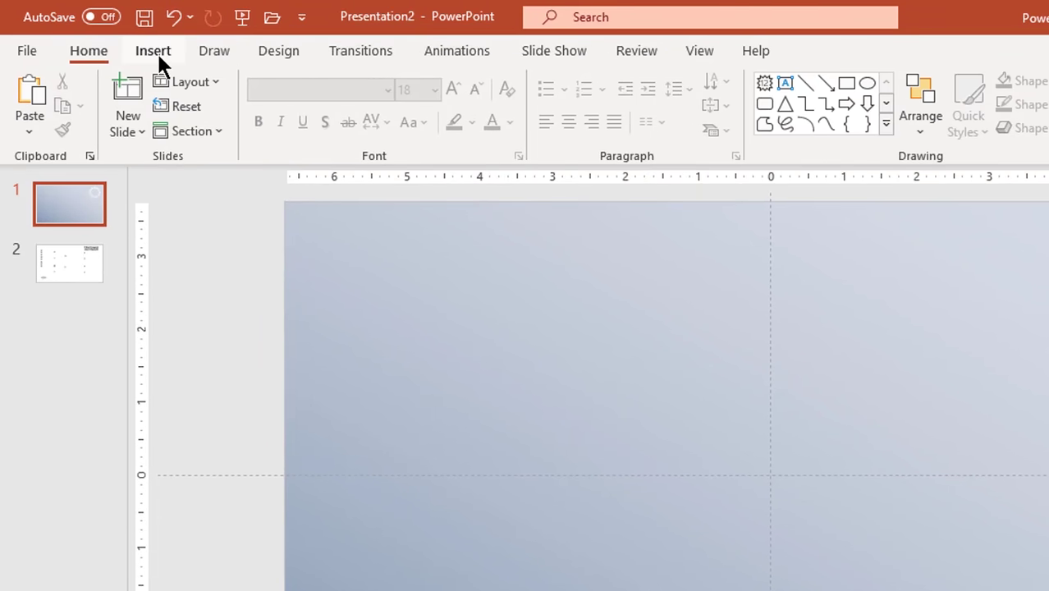
# Insert the cycle-type SmartArt graphic made of six hexagons around a larger central hexagon
pyautogui.click(118, 42)
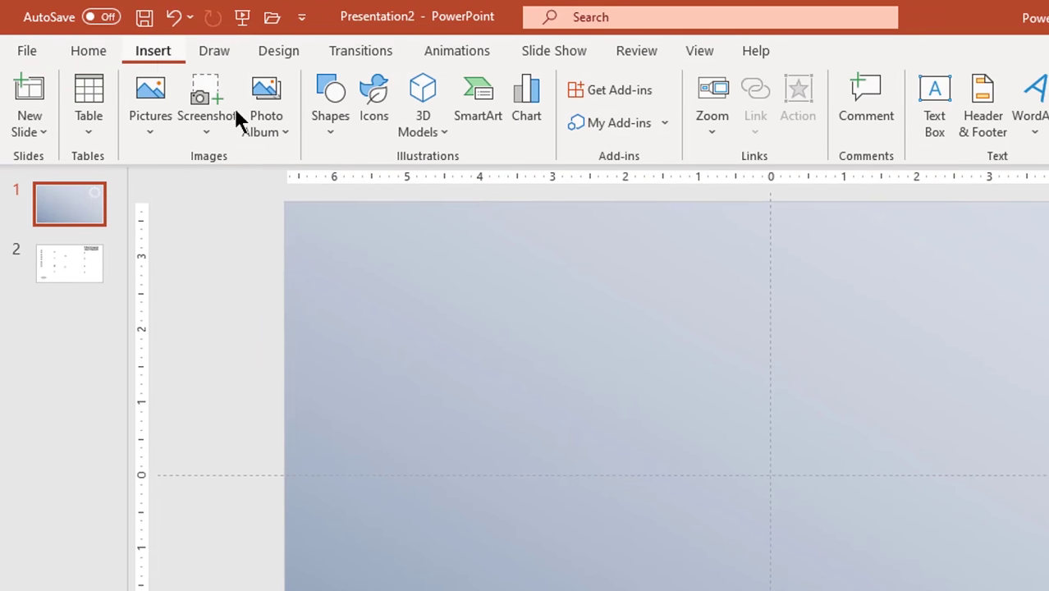
pyautogui.click(474, 115)
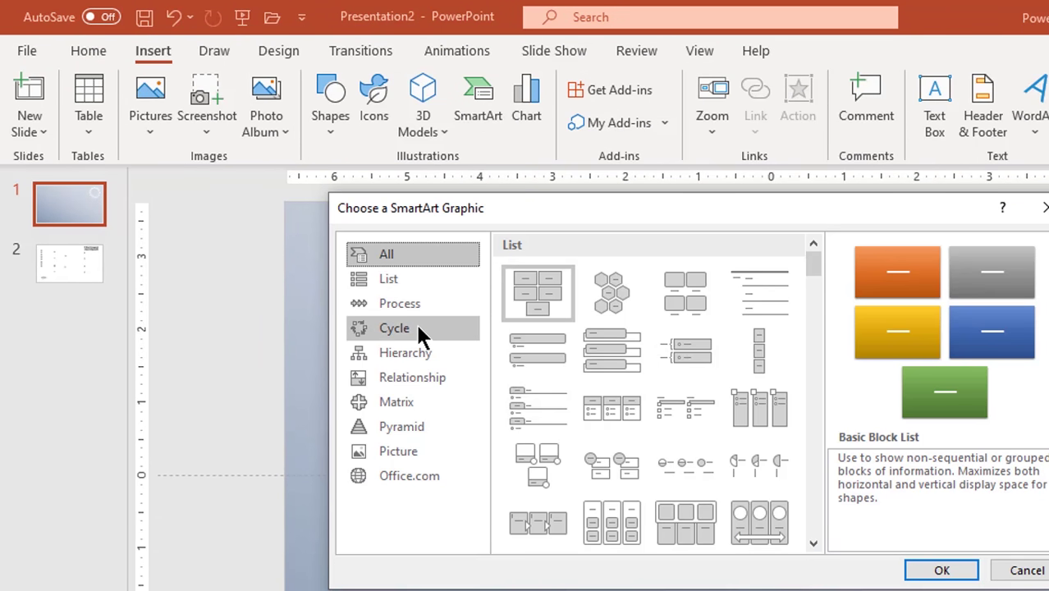
pyautogui.click(418, 326)
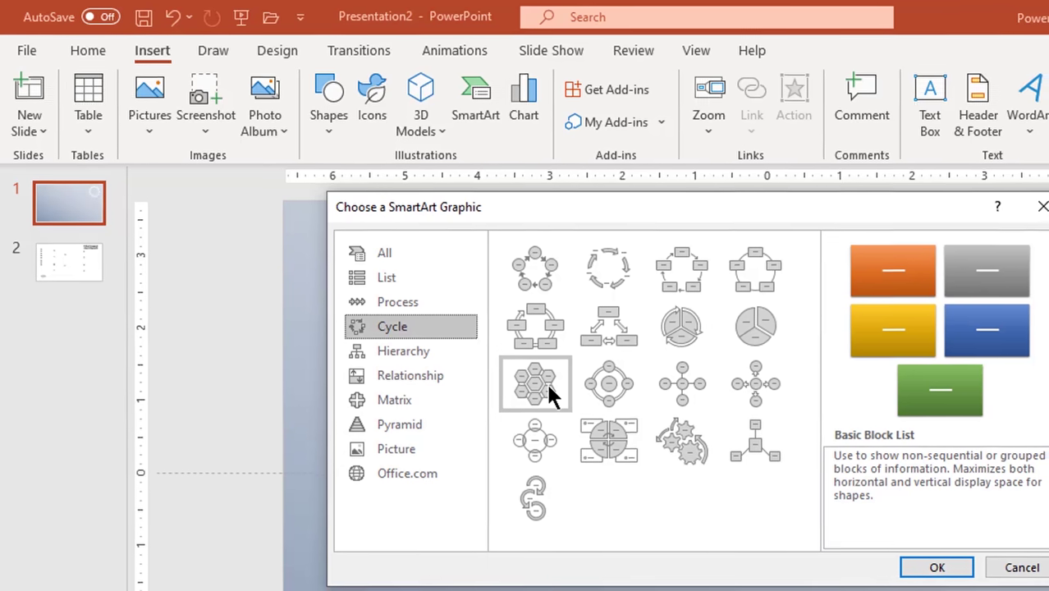
pyautogui.click(548, 395)
pyautogui.click(929, 572)
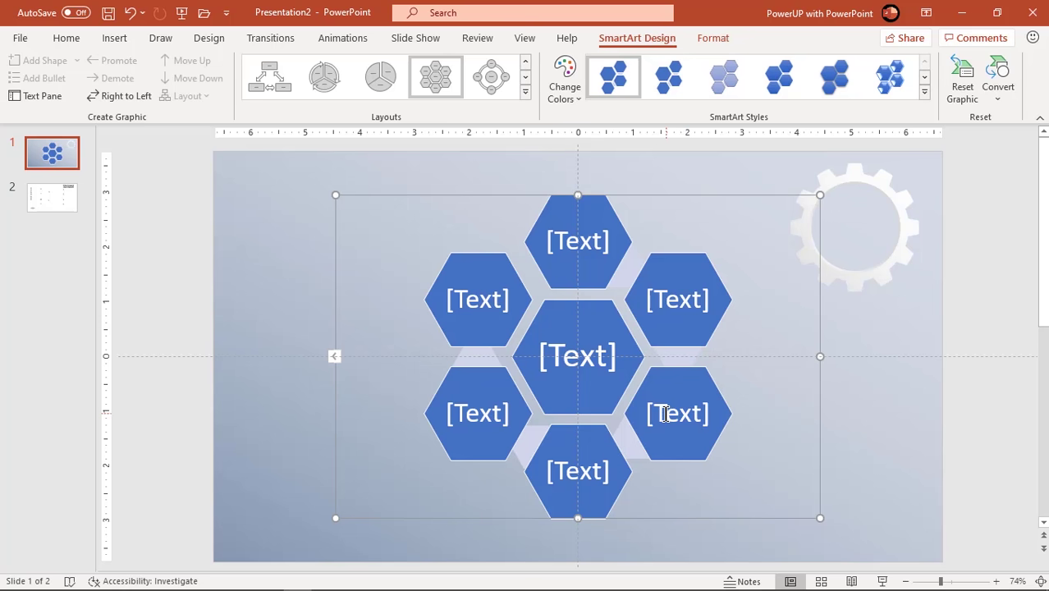
# Ungroup the SmartArt graphic so it becomes a group of ordinary hexagon shapes
pyautogui.rightClick(819, 406)
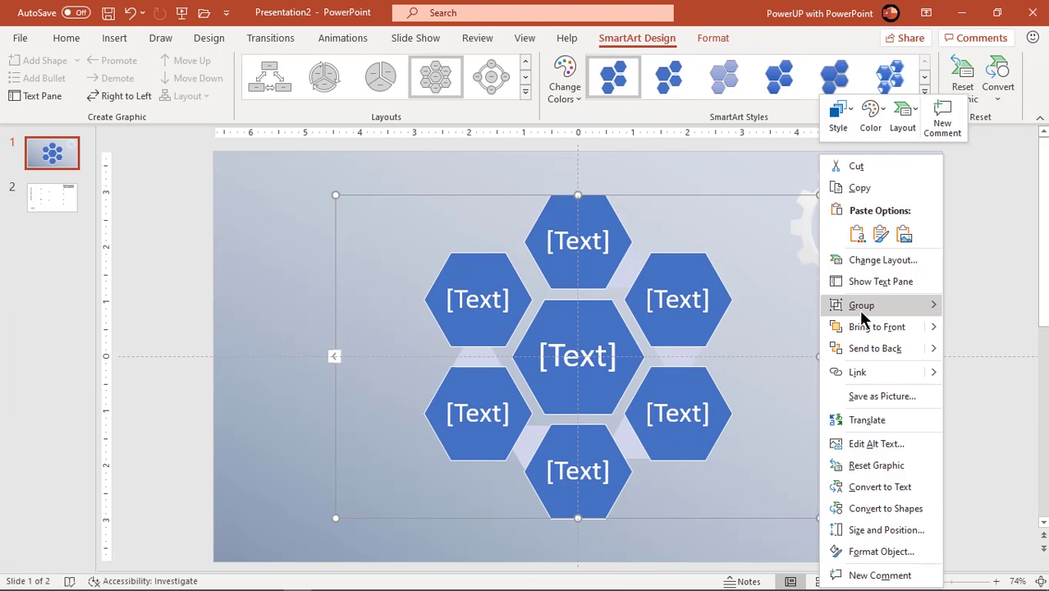
pyautogui.moveTo(942, 312)
pyautogui.click(985, 353)
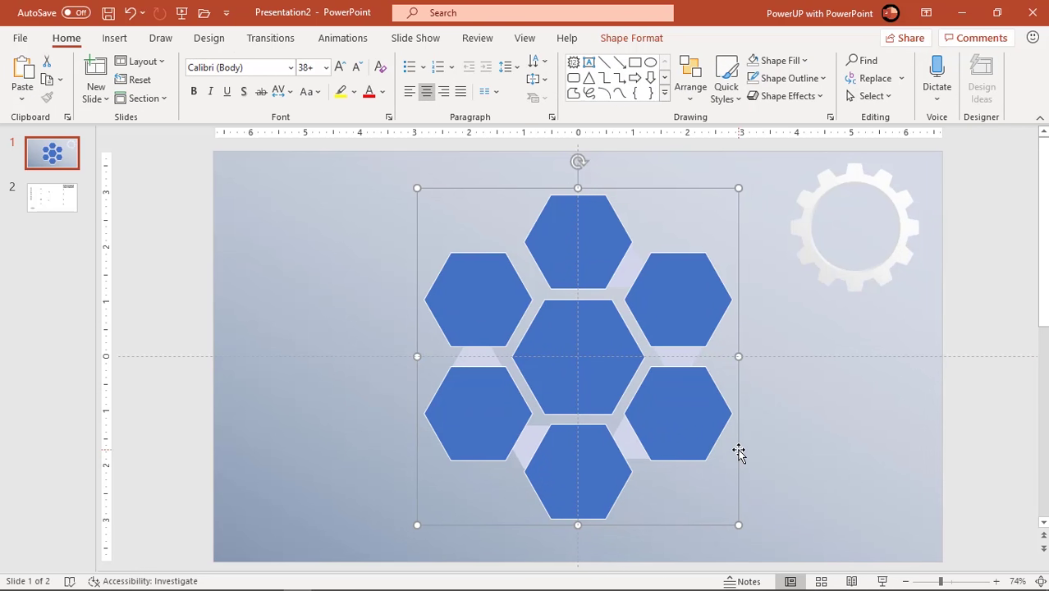
# Duplicate the hexagon group and place the two copies side by side so two hexagons of each overlap at the slide's centre
pyautogui.hotkey('ctrl', 'd')
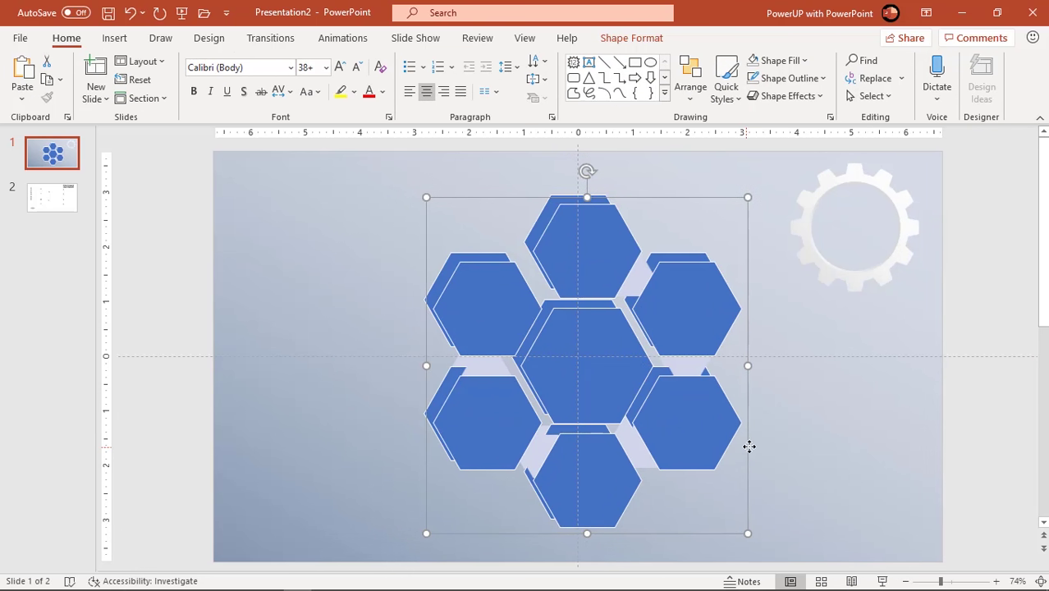
pyautogui.moveTo(749, 445); pyautogui.dragTo(817, 435)
pyautogui.moveTo(452, 380); pyautogui.dragTo(307, 475)
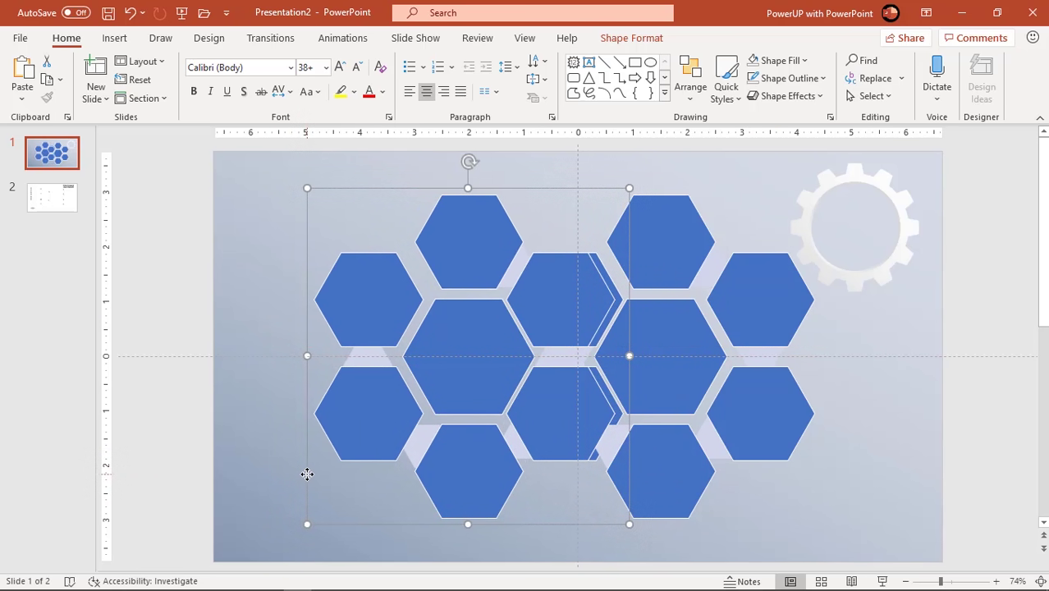
pyautogui.click(699, 358)
pyautogui.moveTo(813, 346)
pyautogui.mouseDown()
pyautogui.moveTo(852, 335)
pyautogui.moveTo(824, 332)
pyautogui.mouseUp()
pyautogui.keyDown('shift'); pyautogui.click(485, 300); pyautogui.keyUp('shift')
pyautogui.moveTo(484, 301); pyautogui.dragTo(496, 301)
# Shift both hexagon groups slightly left and ungroup them into individual shapes
pyautogui.click(568, 189)
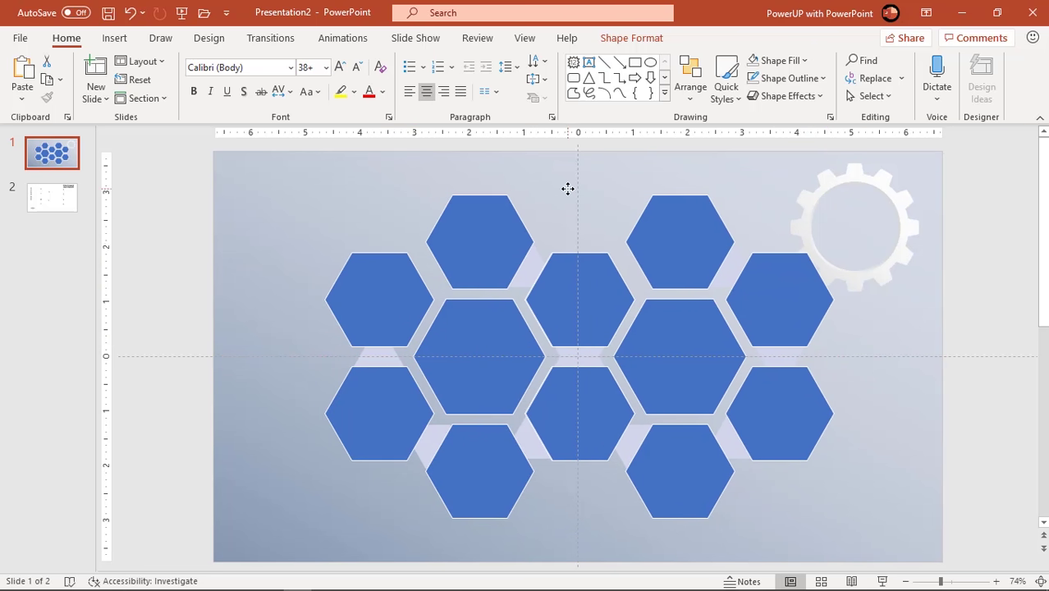
pyautogui.hotkey('ctrl', 'a')
pyautogui.moveTo(568, 189); pyautogui.dragTo(563, 188)
pyautogui.rightClick(563, 189)
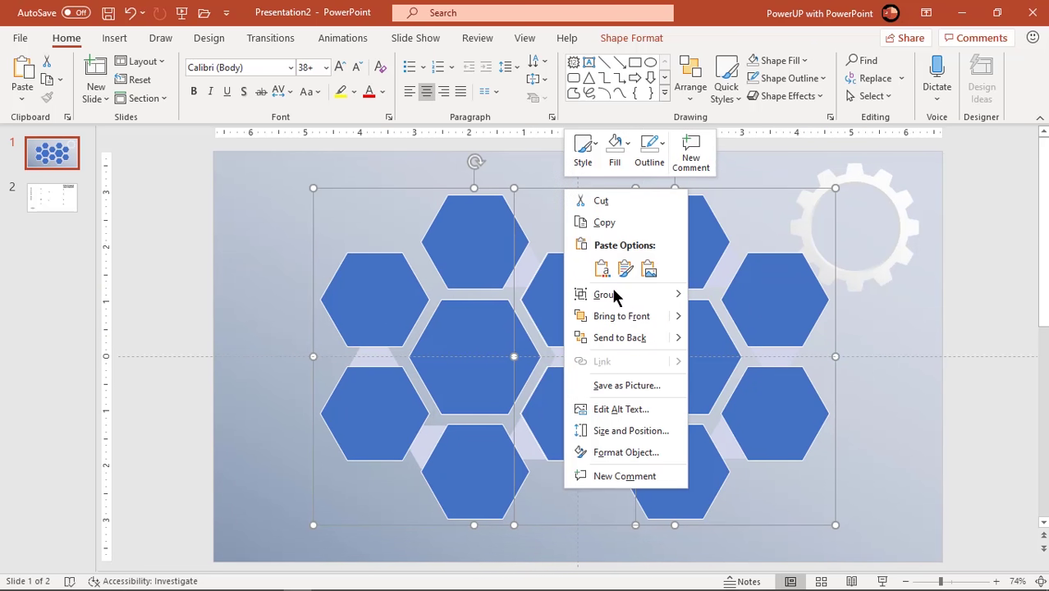
pyautogui.moveTo(681, 294)
pyautogui.click(714, 345)
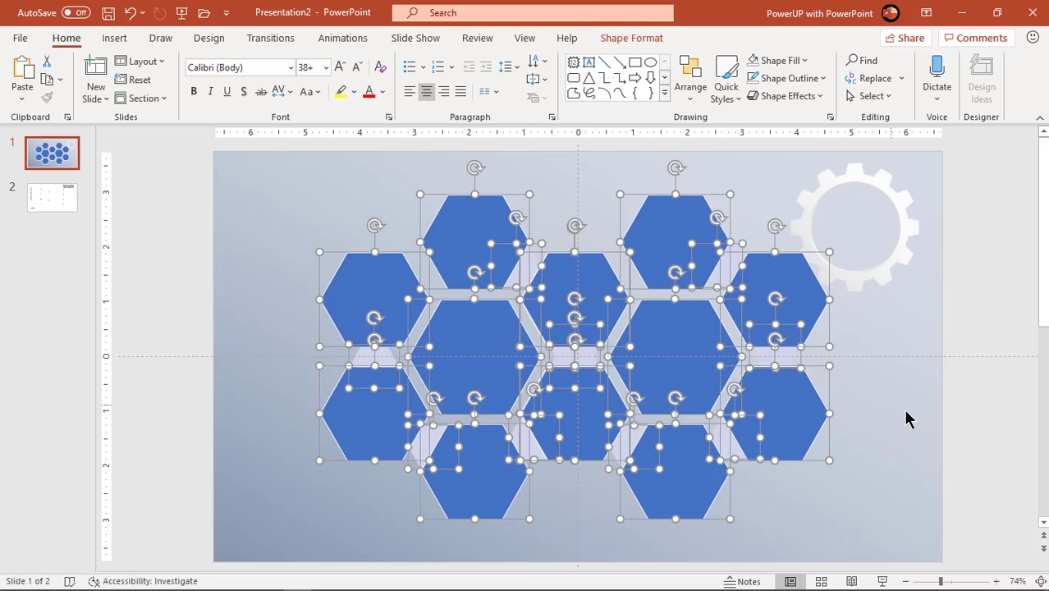
pyautogui.click(903, 420)
# Pull the small pale hexagons out from behind the blue hexagons and delete them
pyautogui.click(380, 357)
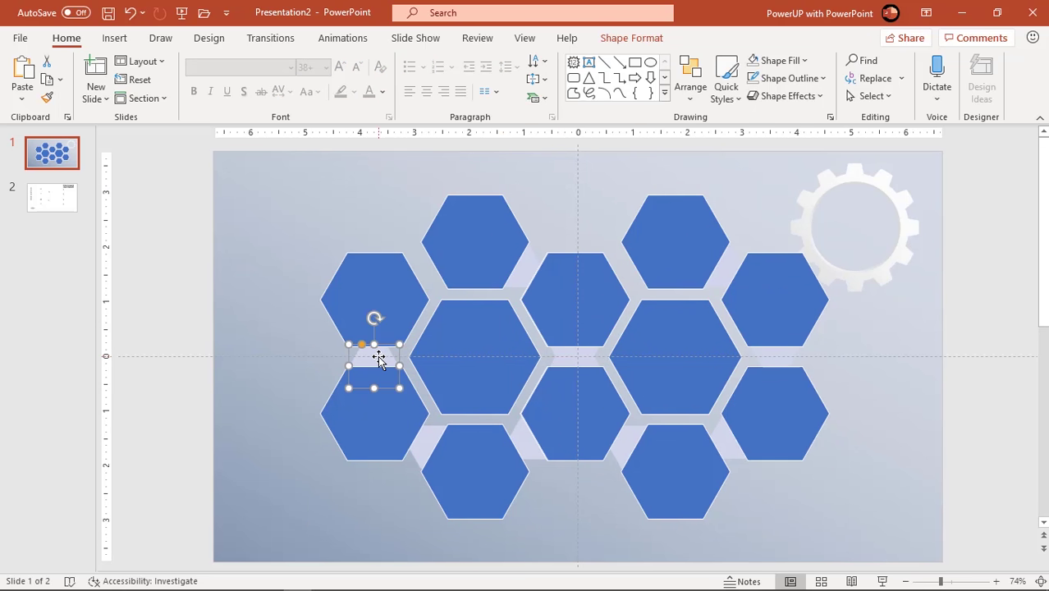
pyautogui.moveTo(378, 357); pyautogui.dragTo(192, 233)
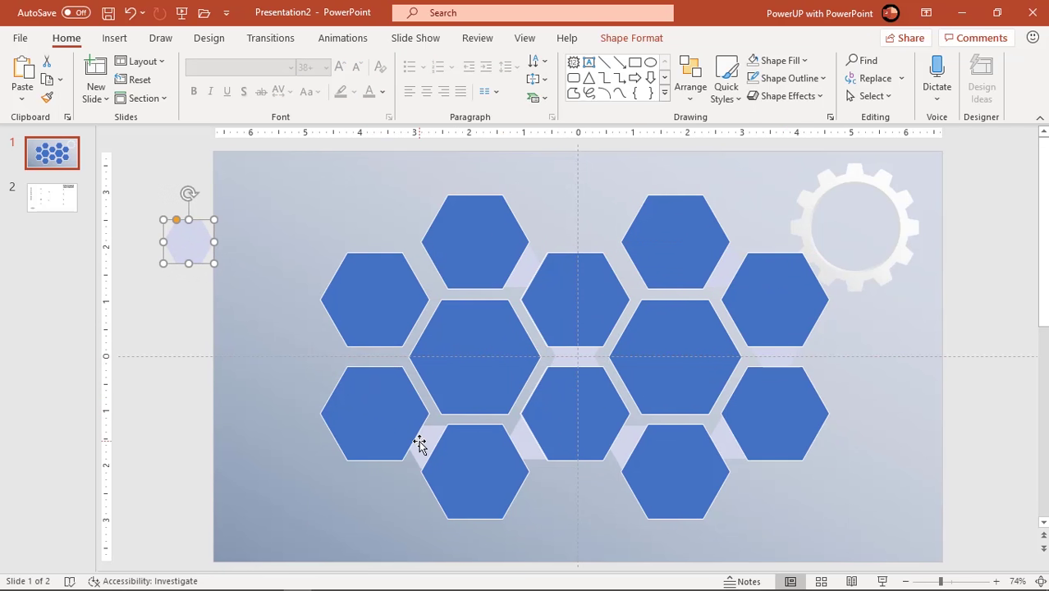
pyautogui.moveTo(420, 444); pyautogui.dragTo(238, 242)
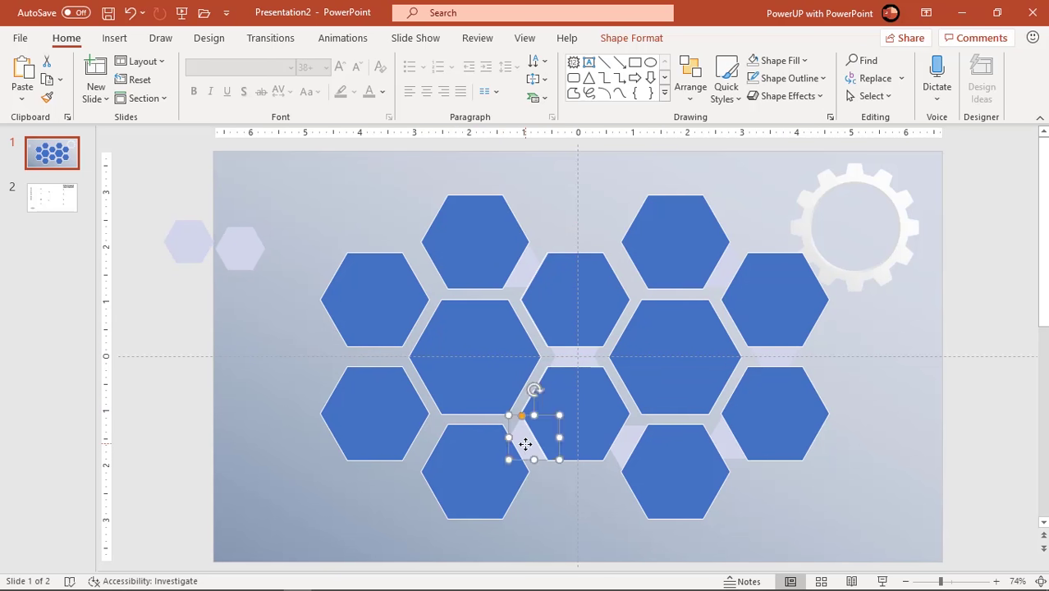
pyautogui.moveTo(527, 438); pyautogui.dragTo(225, 299)
pyautogui.moveTo(533, 320); pyautogui.dragTo(279, 190)
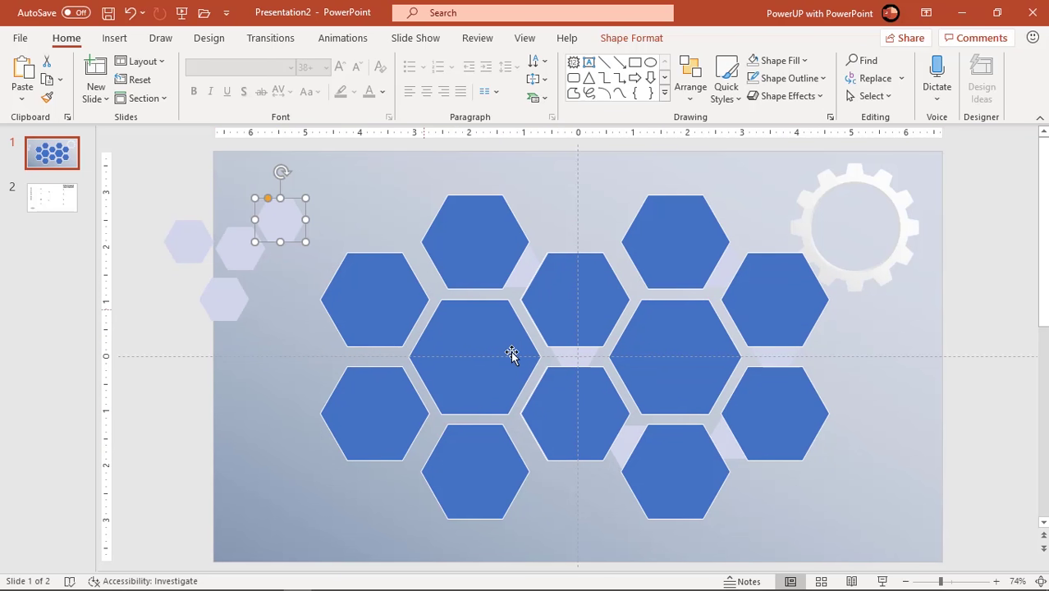
pyautogui.moveTo(513, 354); pyautogui.dragTo(316, 359)
pyautogui.moveTo(528, 269); pyautogui.dragTo(288, 290)
pyautogui.moveTo(628, 438); pyautogui.dragTo(215, 353)
pyautogui.moveTo(729, 439); pyautogui.dragTo(223, 310)
pyautogui.click(144, 189)
pyautogui.moveTo(145, 188); pyautogui.dragTo(326, 414)
pyautogui.press('Delete')
# Delete the duplicate hexagons stacked on the upper and lower central hexagons
pyautogui.moveTo(578, 300); pyautogui.dragTo(193, 246)
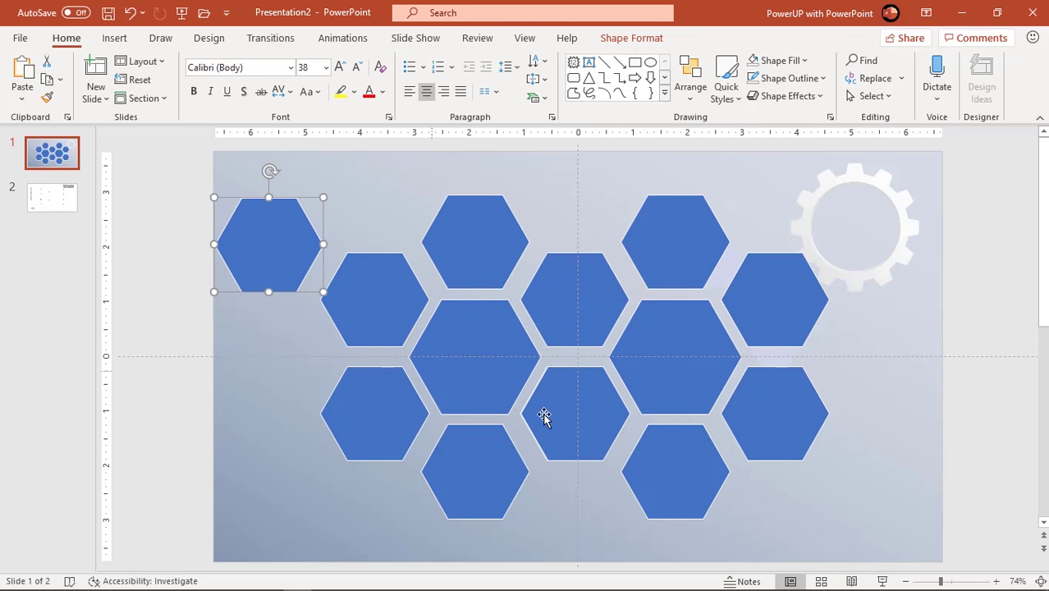
pyautogui.moveTo(540, 417); pyautogui.dragTo(194, 361)
pyautogui.keyDown('shift'); pyautogui.click(277, 263); pyautogui.keyUp('shift')
pyautogui.press('Delete')
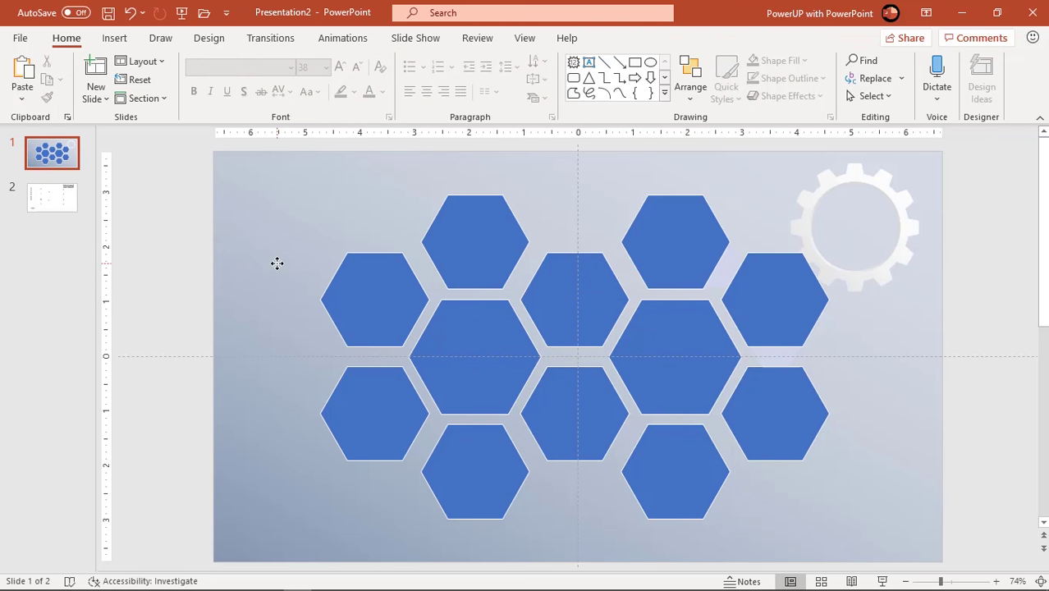
# Remove the outline from the ten smaller hexagons, leaving out the two large ones
pyautogui.click(485, 263)
pyautogui.keyDown('shift'); pyautogui.click(403, 300); pyautogui.keyUp('shift')
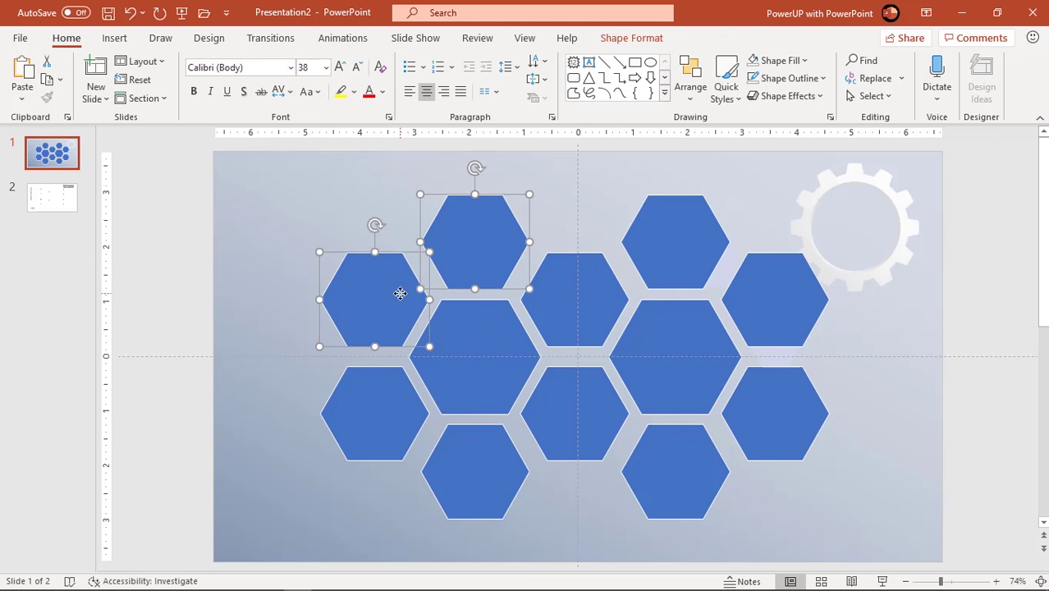
pyautogui.keyDown('shift'); pyautogui.click(378, 415); pyautogui.keyUp('shift')
pyautogui.keyDown('shift'); pyautogui.click(445, 477); pyautogui.keyUp('shift')
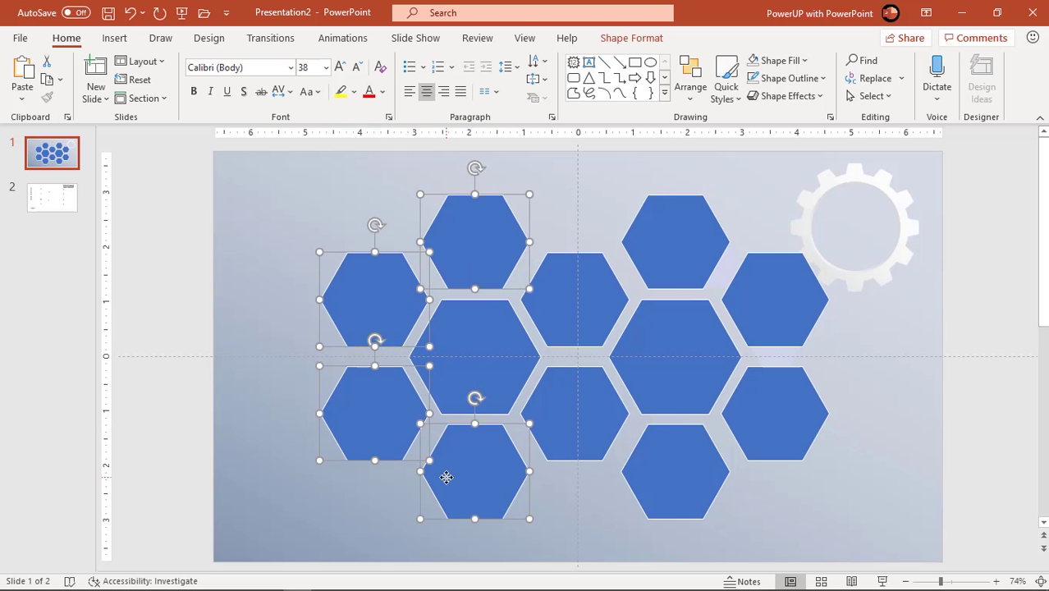
pyautogui.keyDown('shift'); pyautogui.click(589, 407); pyautogui.keyUp('shift')
pyautogui.keyDown('shift'); pyautogui.click(577, 294); pyautogui.keyUp('shift')
pyautogui.keyDown('shift'); pyautogui.click(671, 257); pyautogui.keyUp('shift')
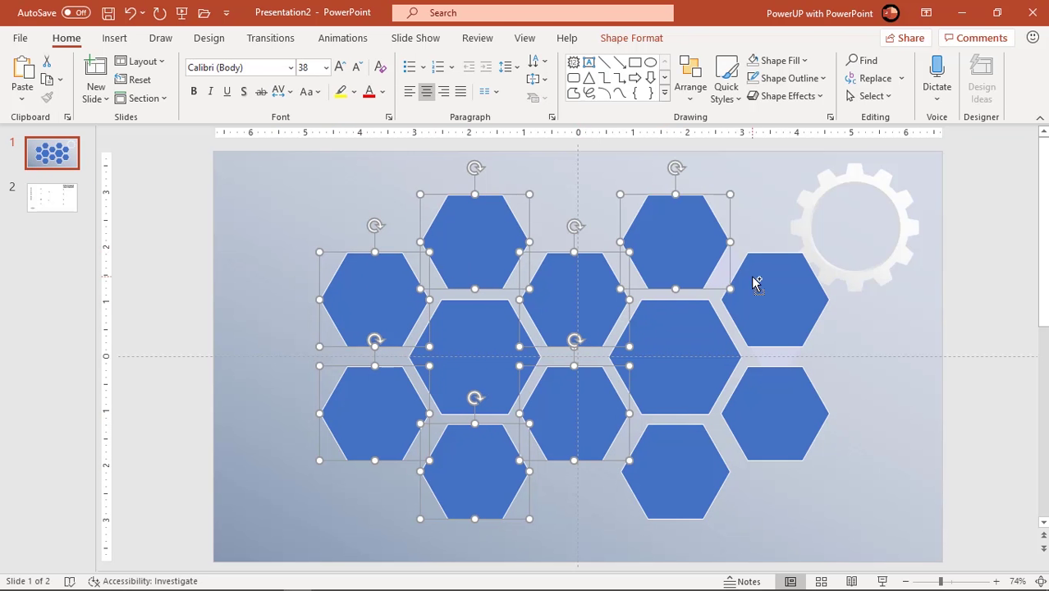
pyautogui.keyDown('shift'); pyautogui.click(756, 279); pyautogui.keyUp('shift')
pyautogui.keyDown('shift'); pyautogui.click(766, 391); pyautogui.keyUp('shift')
pyautogui.keyDown('shift'); pyautogui.click(676, 462); pyautogui.keyUp('shift')
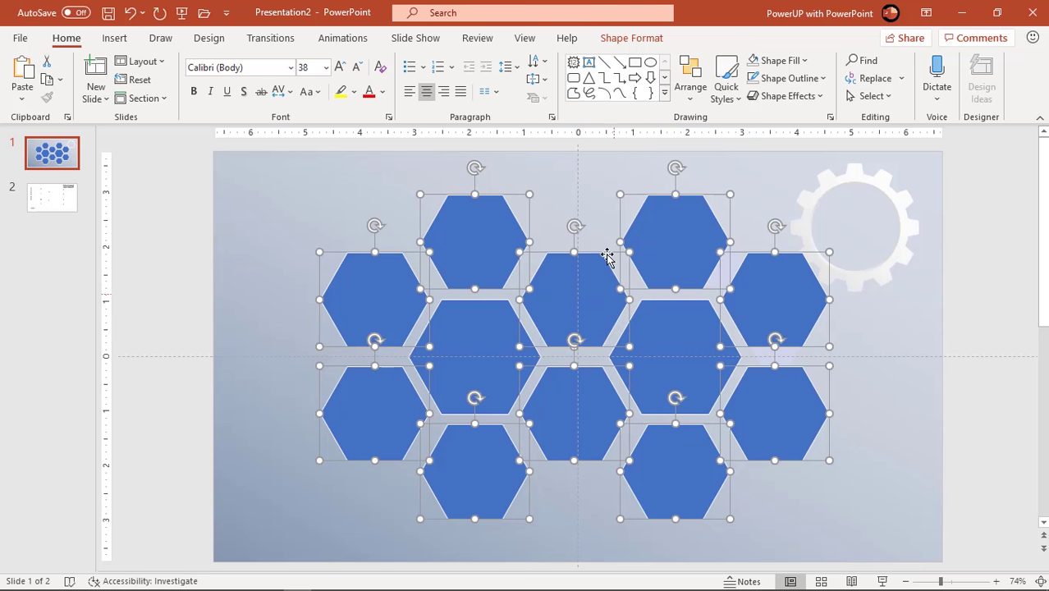
pyautogui.click(629, 38)
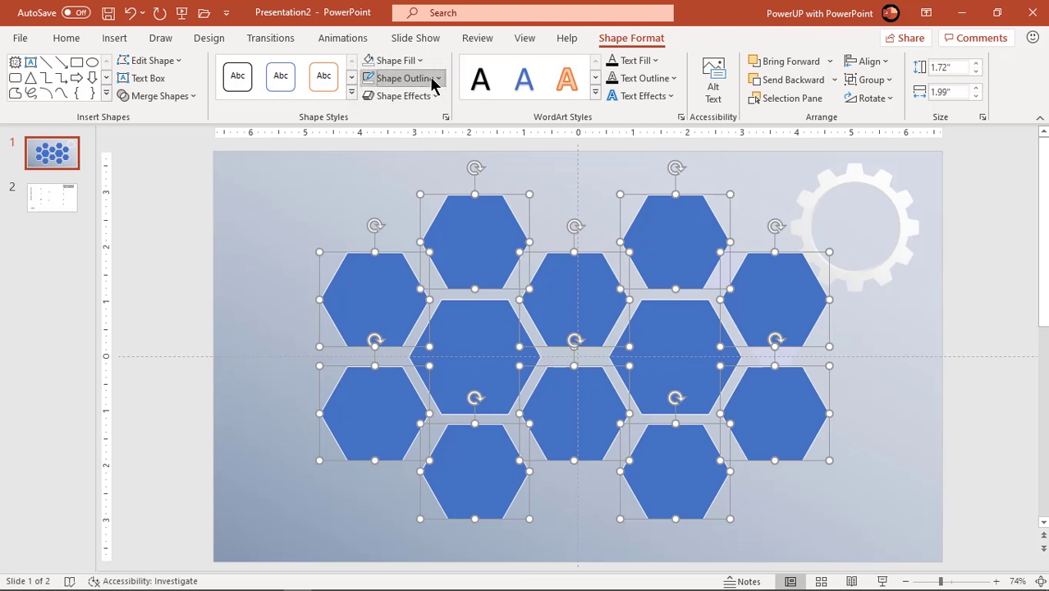
pyautogui.click(434, 80)
pyautogui.click(394, 244)
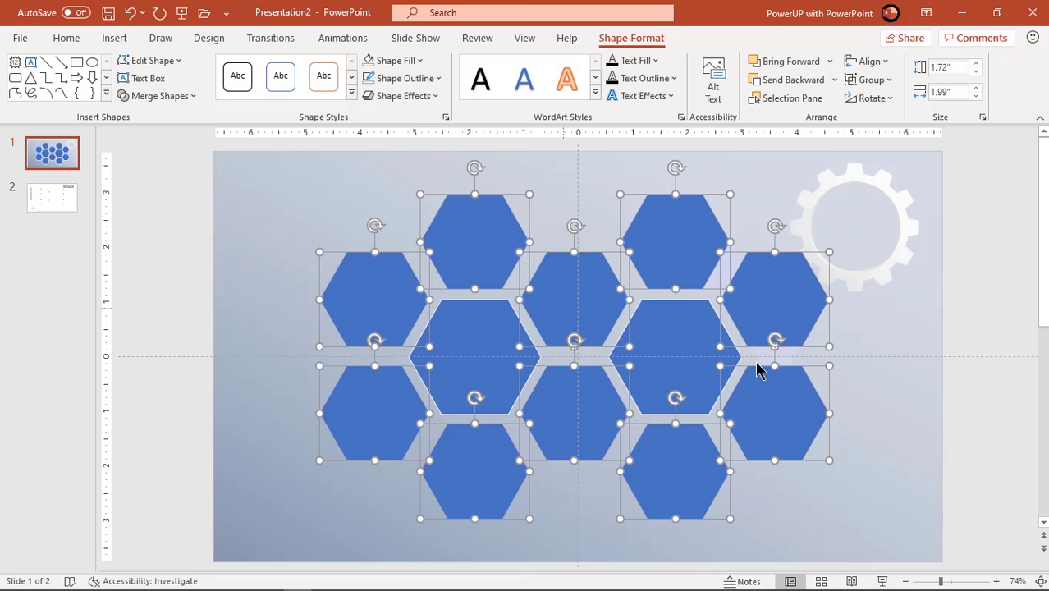
pyautogui.click(868, 382)
# Bring the gear to the front, move it onto the upper central hexagon and scale it down to the hexagon's size
pyautogui.click(885, 279)
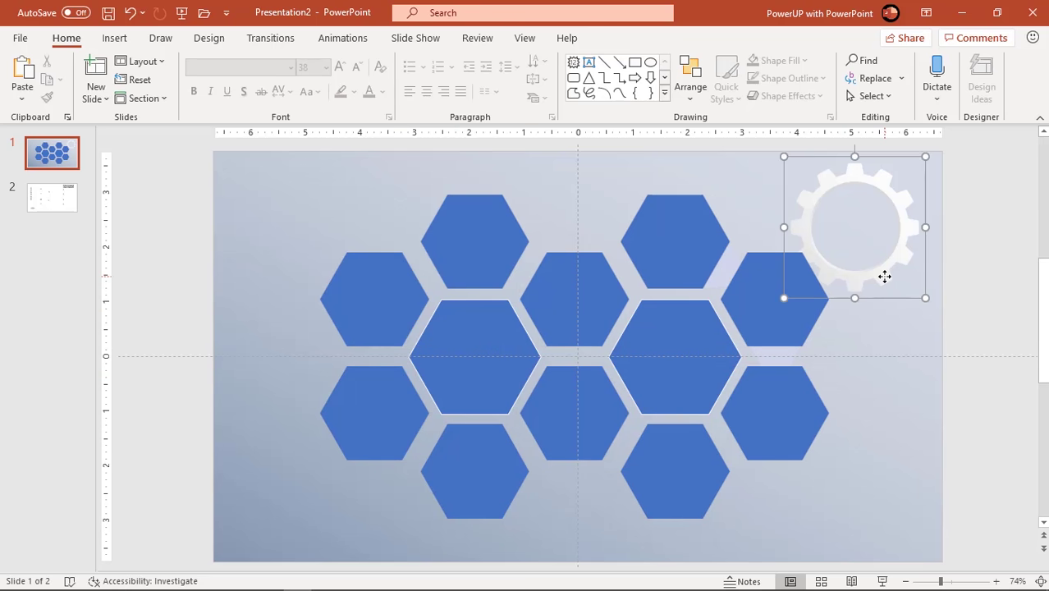
pyautogui.rightClick(884, 280)
pyautogui.click(923, 403)
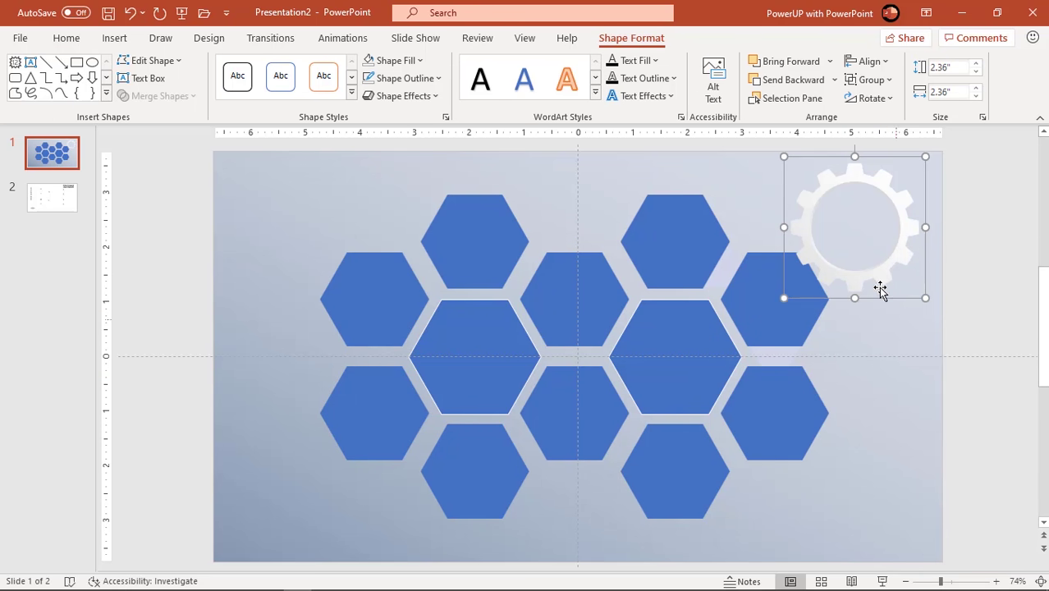
pyautogui.moveTo(881, 279); pyautogui.dragTo(600, 347)
pyautogui.moveTo(646, 372); pyautogui.dragTo(611, 322)
# Nudge all hexagons slightly right, without the gear, until the upper central hexagon is centred behind the gear
pyautogui.click(529, 316)
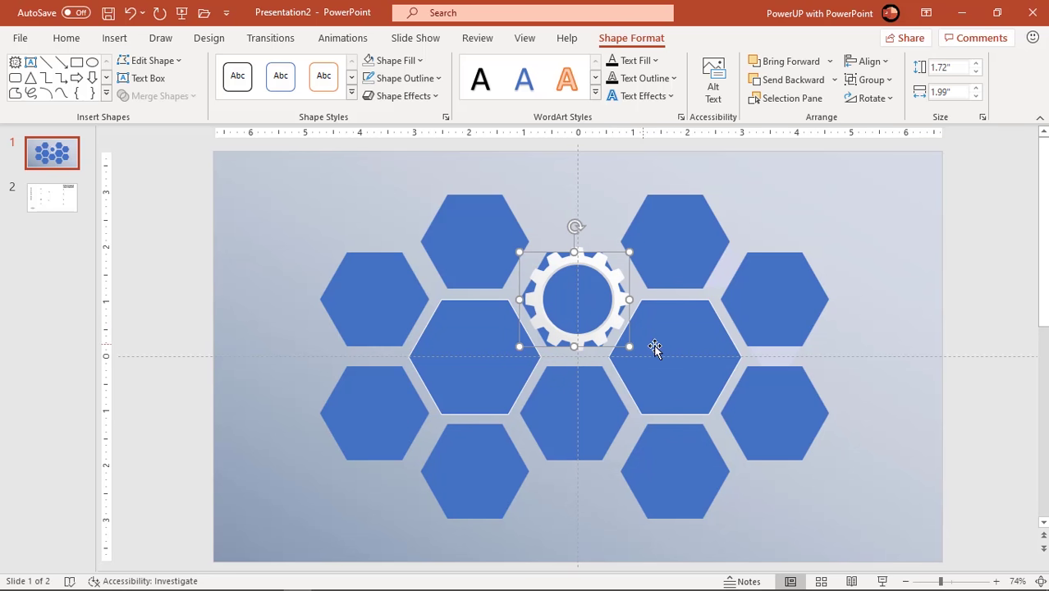
pyautogui.hotkey('ctrl', 'a')
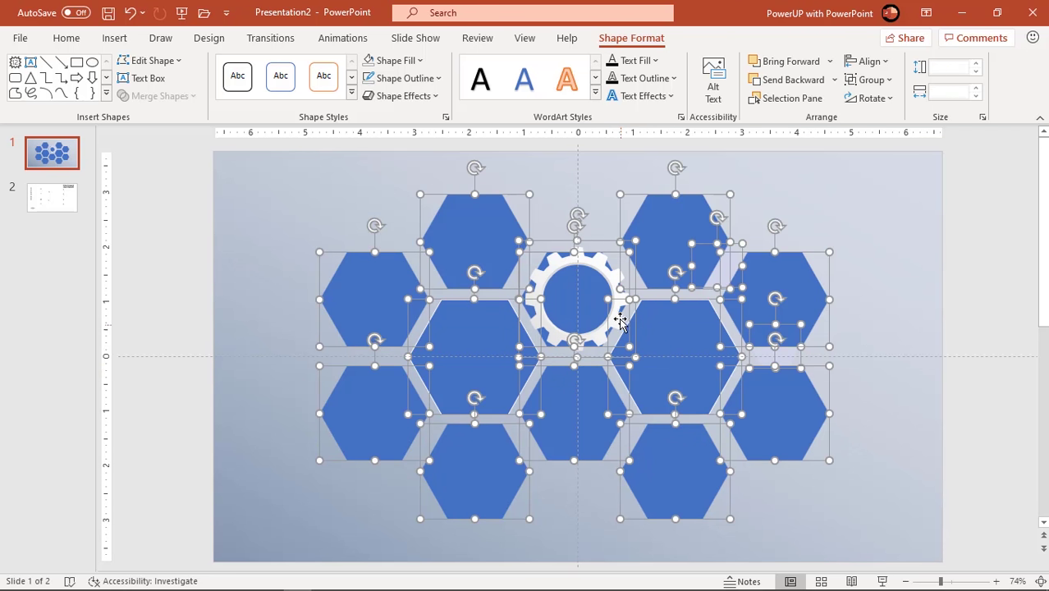
pyautogui.keyDown('shift'); pyautogui.click(615, 280); pyautogui.keyUp('shift')
pyautogui.press('Right')
pyautogui.press('Right')
pyautogui.press('Right')
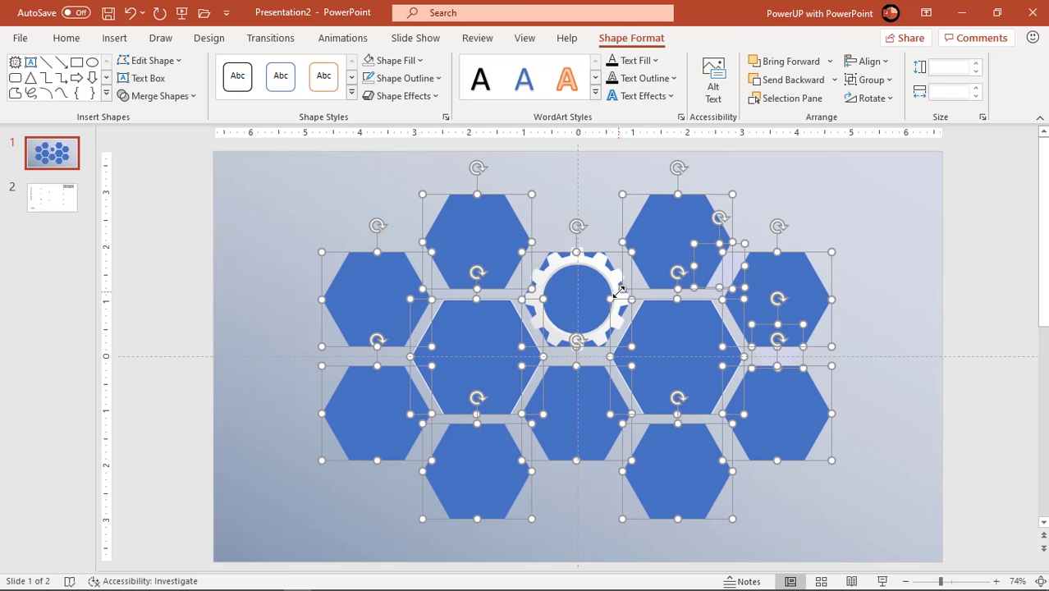
pyautogui.press('Right')
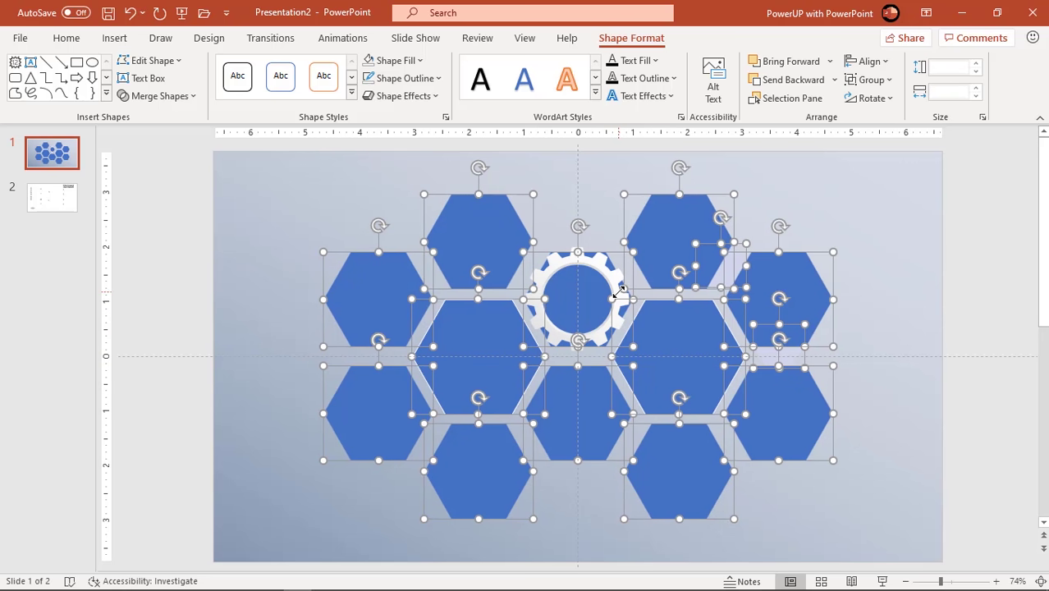
pyautogui.click(886, 362)
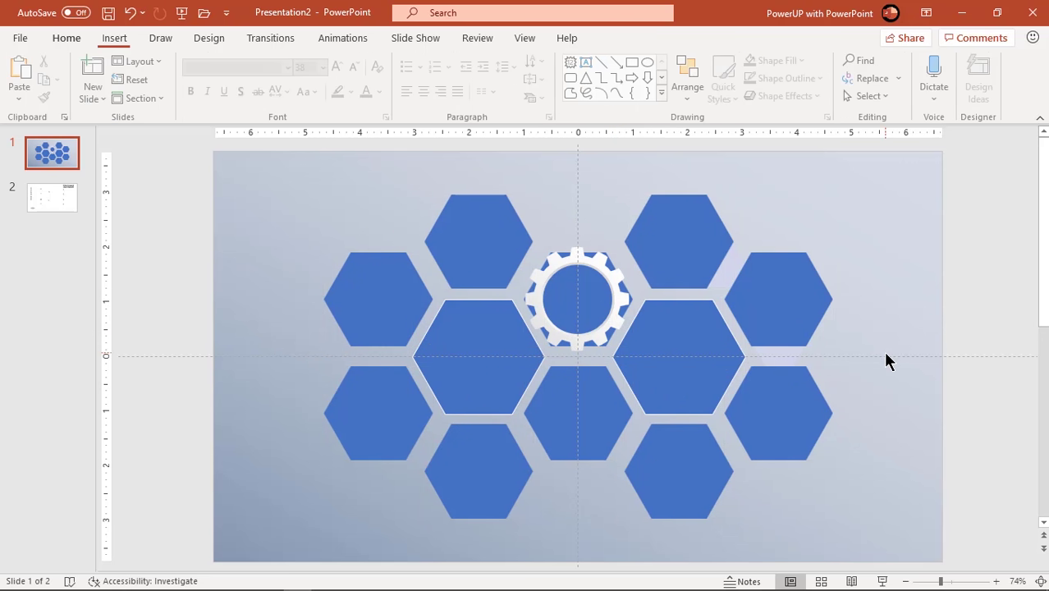
# Duplicate the gear onto the lower central hexagon and resize both gears to 2.01" by 2.01"
pyautogui.click(615, 321)
pyautogui.moveTo(637, 357); pyautogui.dragTo(616, 436)
pyautogui.keyDown('shift'); pyautogui.click(620, 311); pyautogui.keyUp('shift')
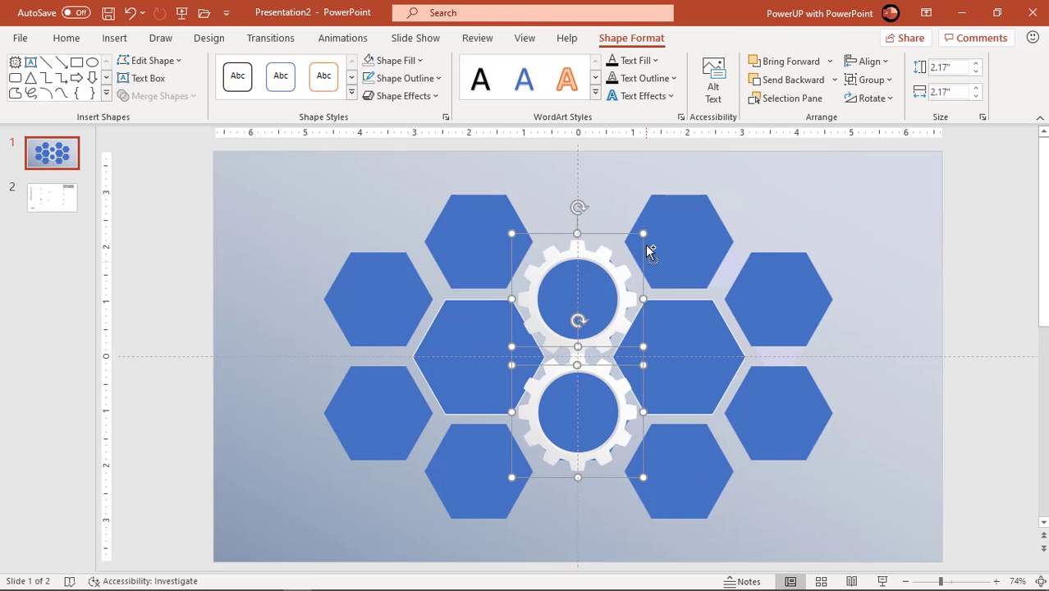
pyautogui.moveTo(643, 234); pyautogui.dragTo(629, 245)
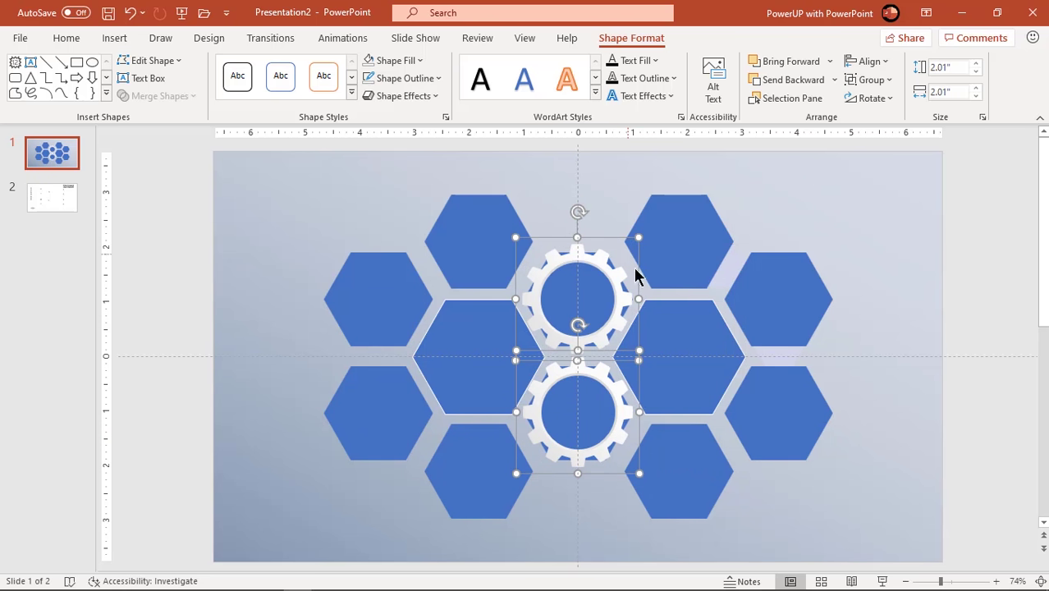
pyautogui.click(817, 458)
# Place a copy of the gear centred on each of the two large hexagons
pyautogui.moveTo(599, 338); pyautogui.dragTo(513, 391)
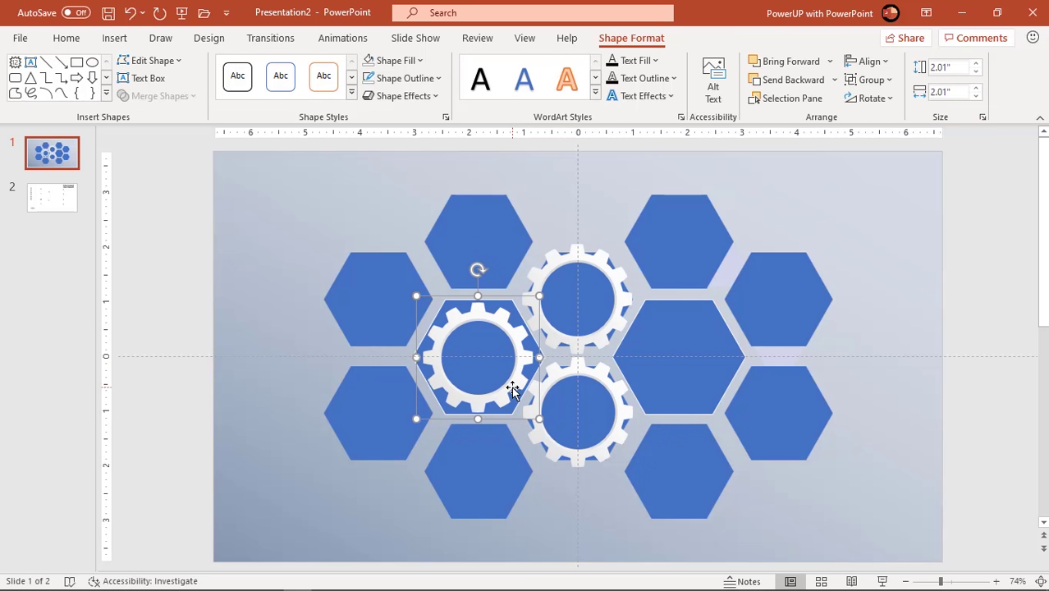
pyautogui.hotkey('ctrl', 'd')
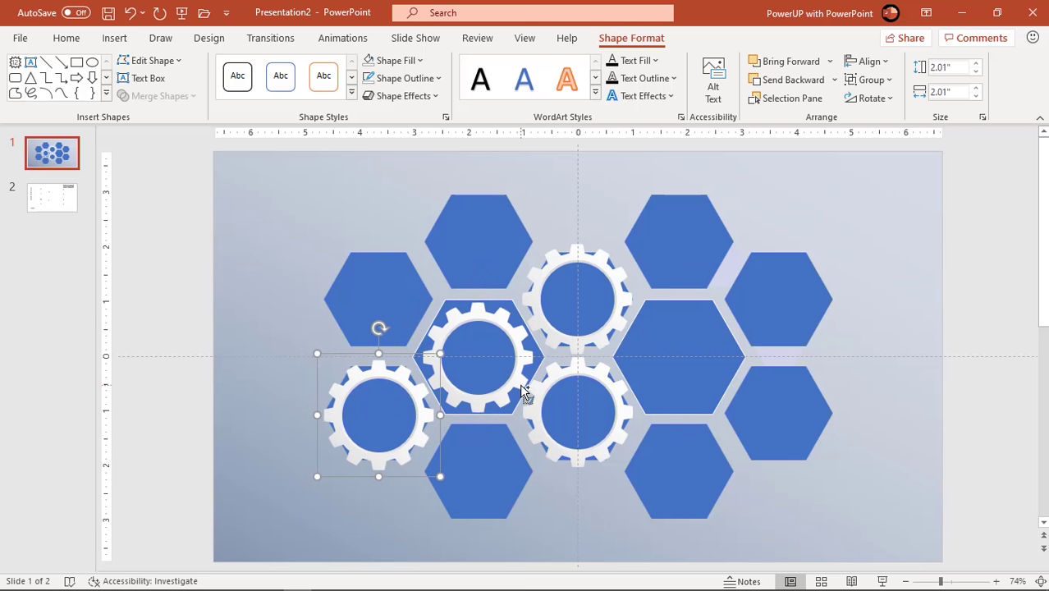
pyautogui.moveTo(423, 417); pyautogui.dragTo(722, 365)
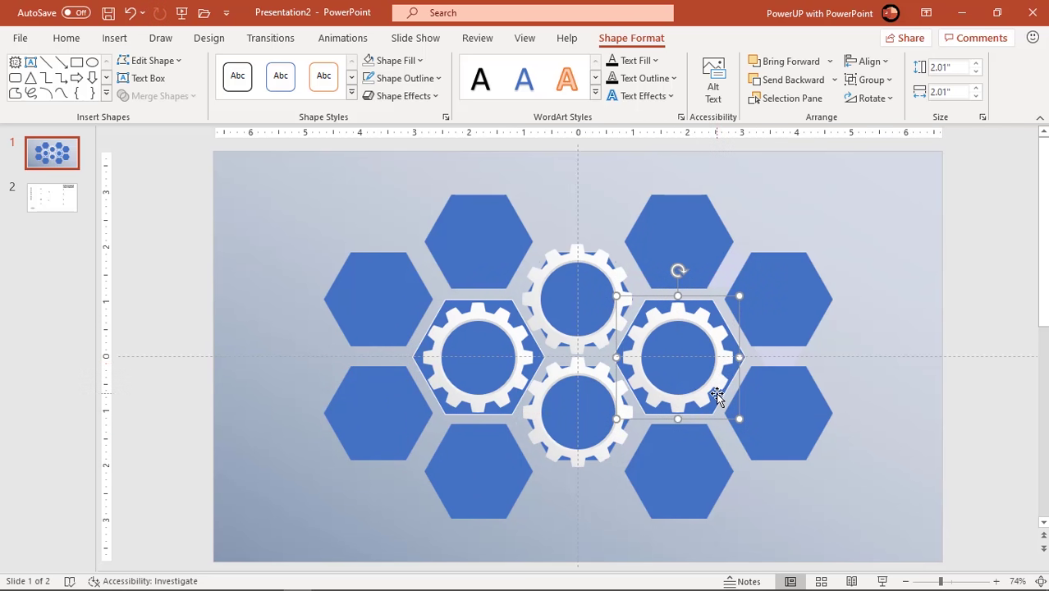
# Send all four gears to the back, behind the hexagons
pyautogui.click(781, 497)
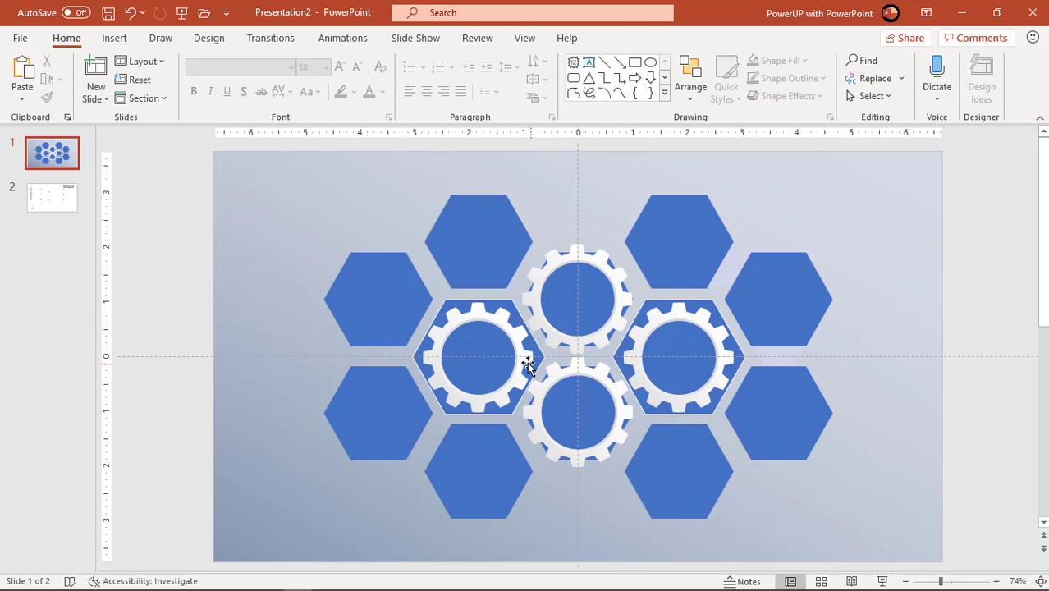
pyautogui.click(527, 366)
pyautogui.keyDown('shift'); pyautogui.click(602, 335); pyautogui.keyUp('shift')
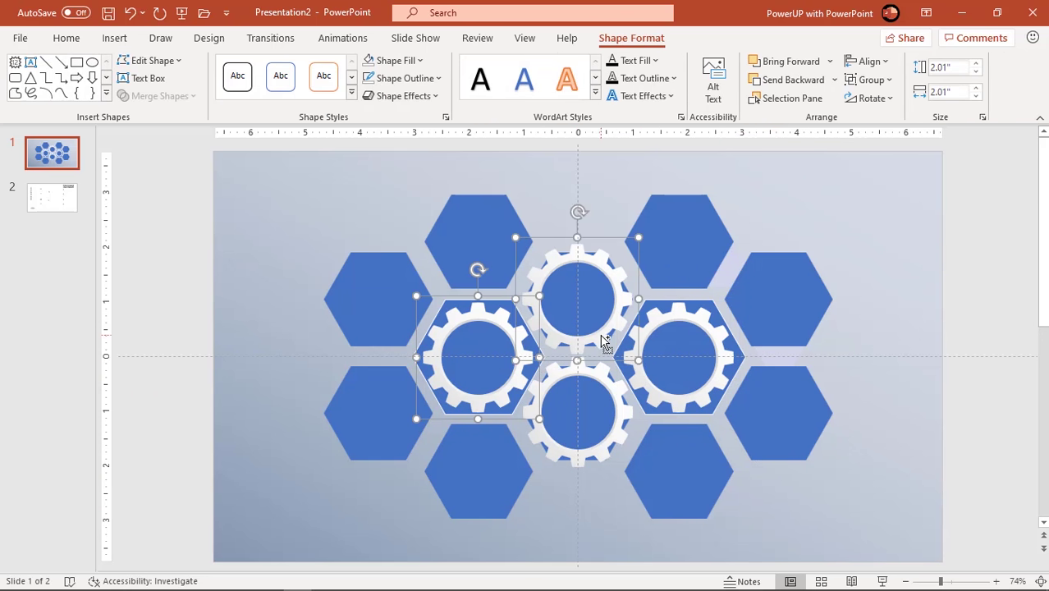
pyautogui.keyDown('shift'); pyautogui.click(659, 398); pyautogui.keyUp('shift')
pyautogui.keyDown('shift'); pyautogui.click(615, 430); pyautogui.keyUp('shift')
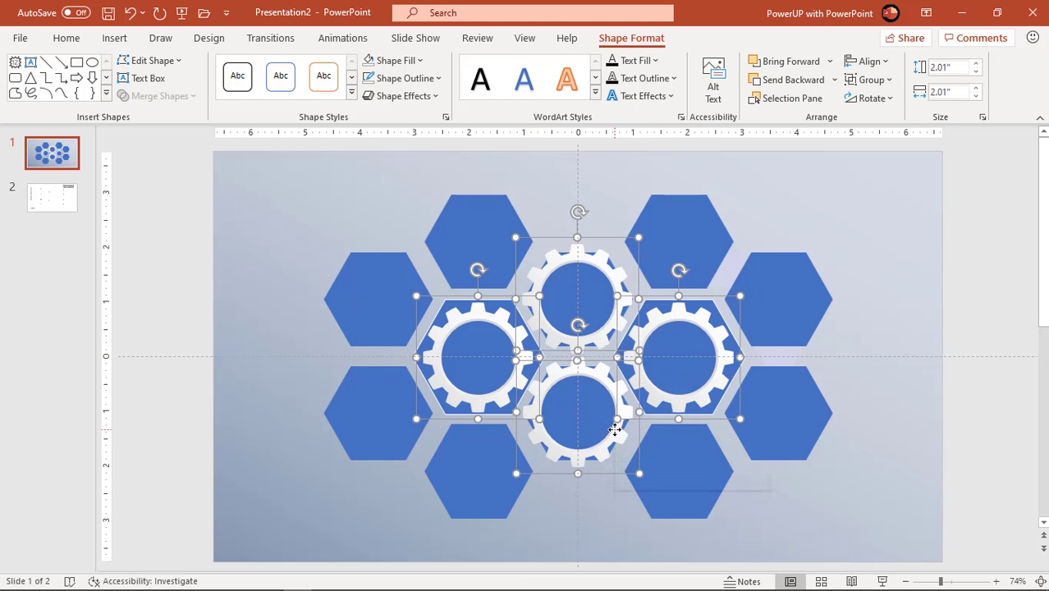
pyautogui.rightClick(614, 430)
pyautogui.click(669, 278)
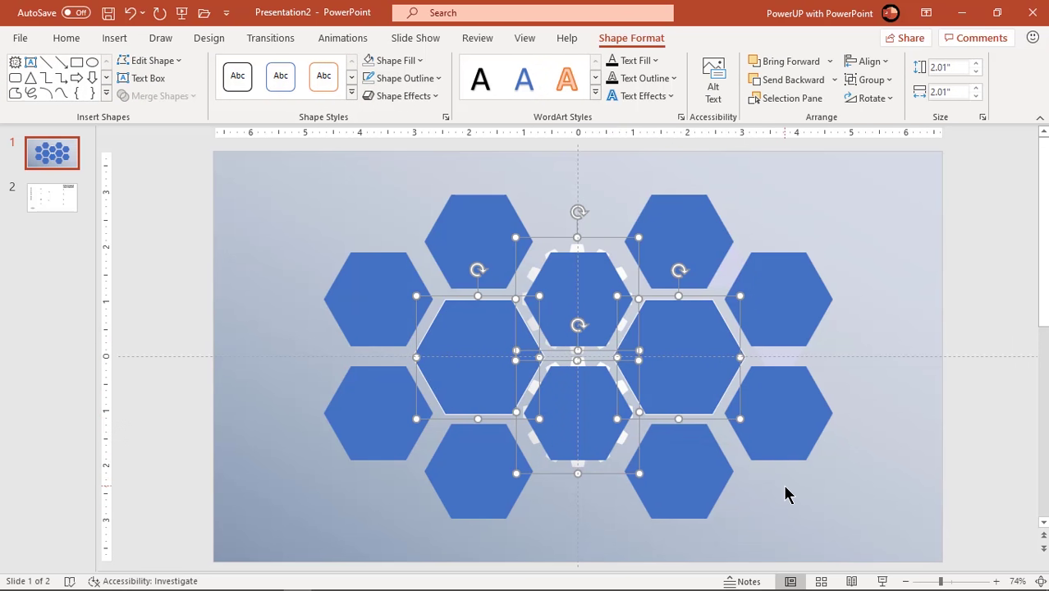
# Delete the four central hexagons that cover the gears, keeping the gears and the eight outer hexagons
pyautogui.click(785, 492)
pyautogui.click(679, 356)
pyautogui.keyDown('shift'); pyautogui.click(581, 299); pyautogui.keyUp('shift')
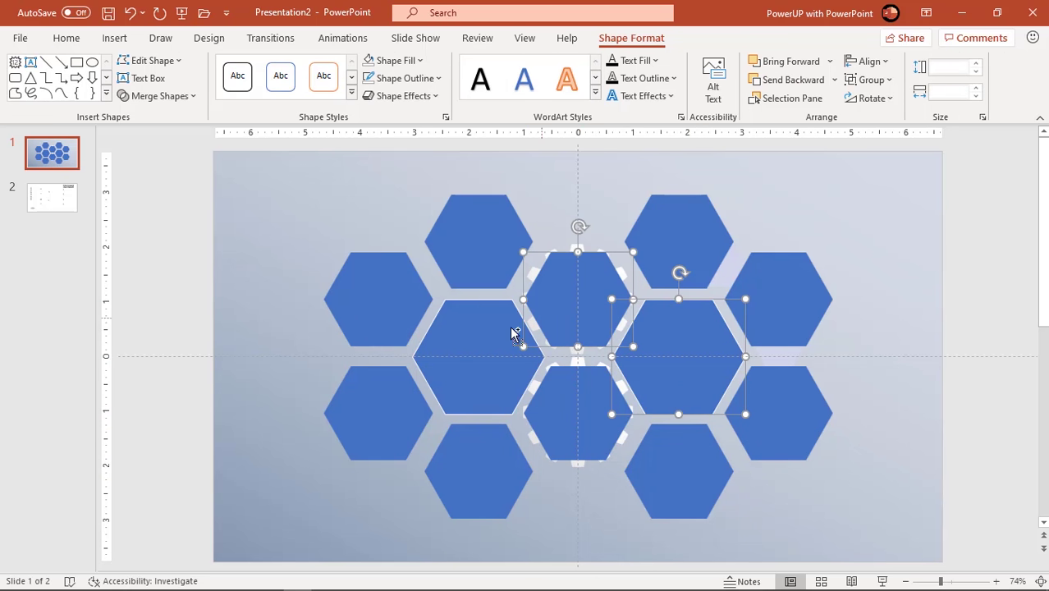
pyautogui.keyDown('shift'); pyautogui.click(515, 334); pyautogui.keyUp('shift')
pyautogui.keyDown('shift'); pyautogui.click(563, 433); pyautogui.keyUp('shift')
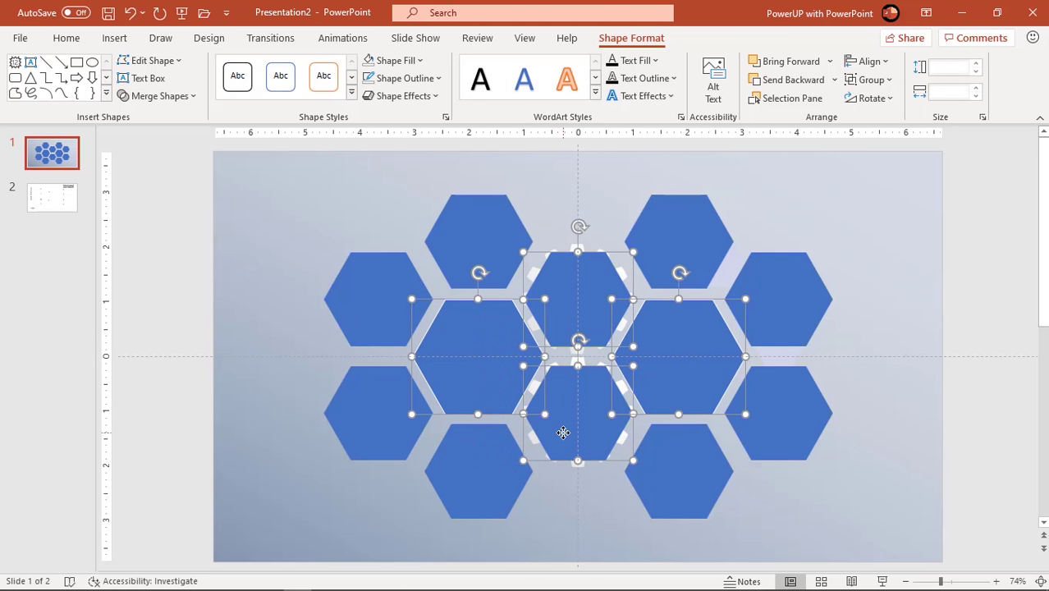
pyautogui.press('Delete')
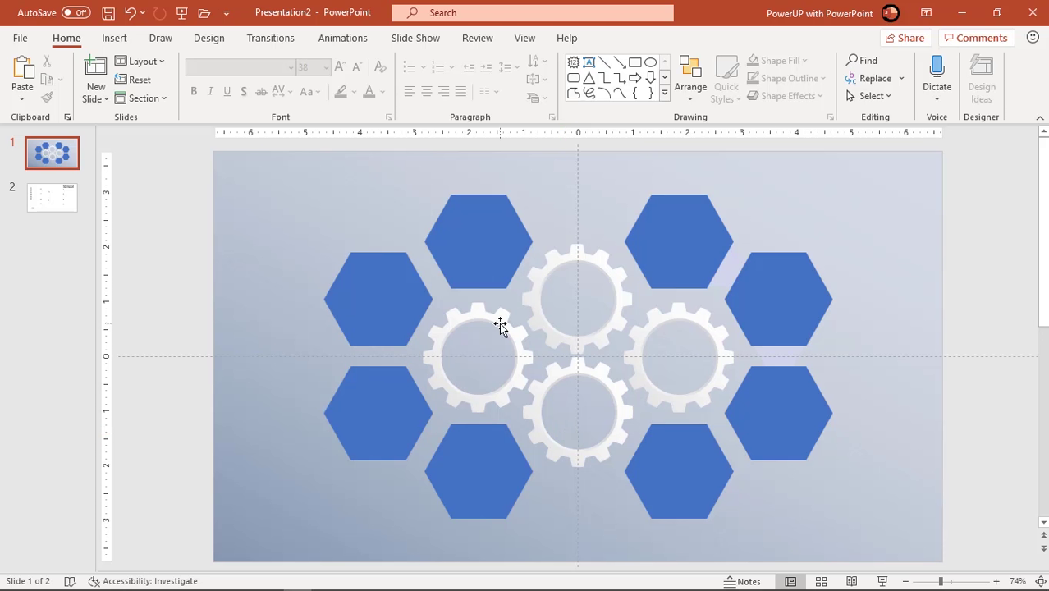
# Apply a gradient fill to all eight outer hexagons together
pyautogui.click(376, 302)
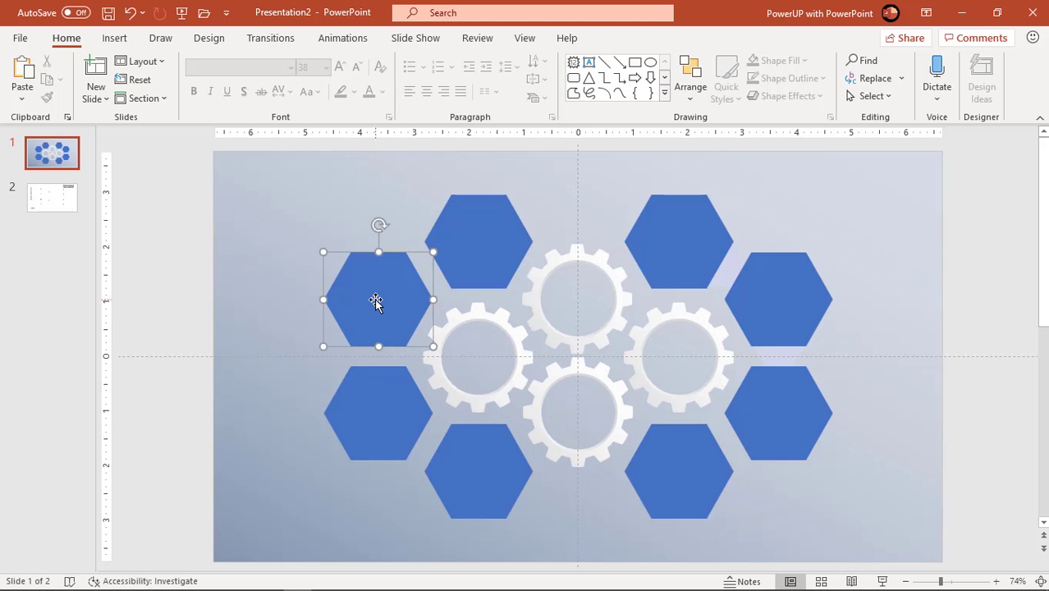
pyautogui.keyDown('shift'); pyautogui.click(476, 258); pyautogui.keyUp('shift')
pyautogui.keyDown('shift'); pyautogui.click(728, 259); pyautogui.keyUp('shift')
pyautogui.keyDown('shift'); pyautogui.click(777, 270); pyautogui.keyUp('shift')
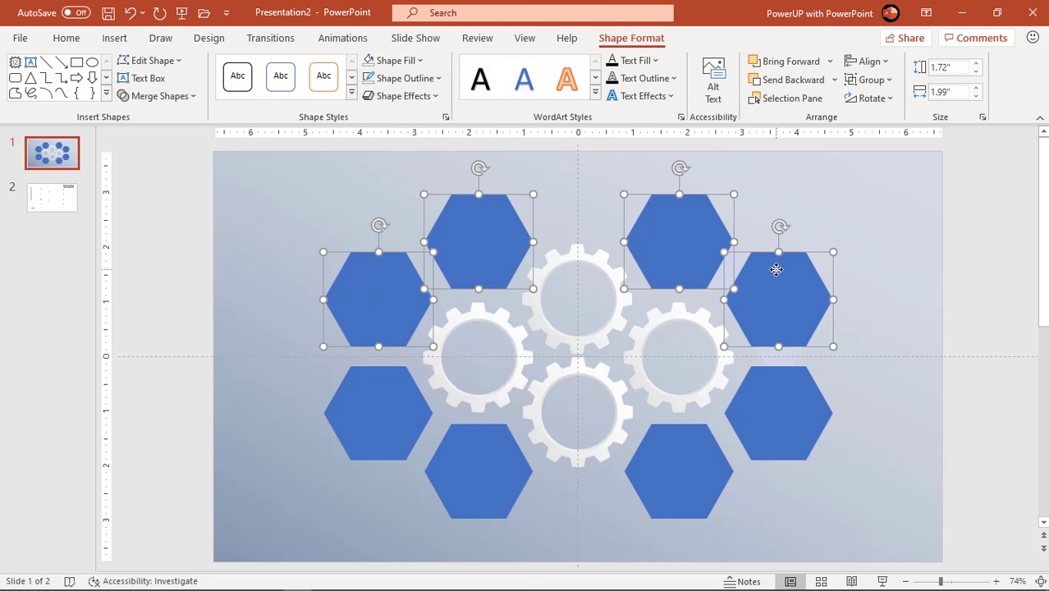
pyautogui.keyDown('shift'); pyautogui.click(786, 404); pyautogui.keyUp('shift')
pyautogui.keyDown('shift'); pyautogui.click(684, 473); pyautogui.keyUp('shift')
pyautogui.keyDown('shift'); pyautogui.click(477, 485); pyautogui.keyUp('shift')
pyautogui.keyDown('shift'); pyautogui.click(387, 445); pyautogui.keyUp('shift')
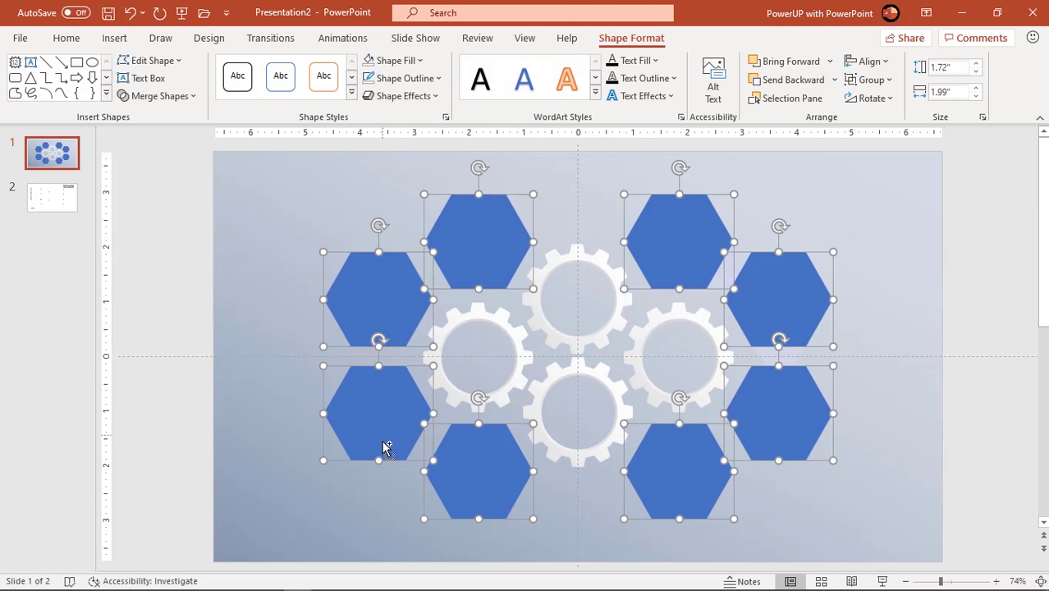
pyautogui.rightClick(387, 446)
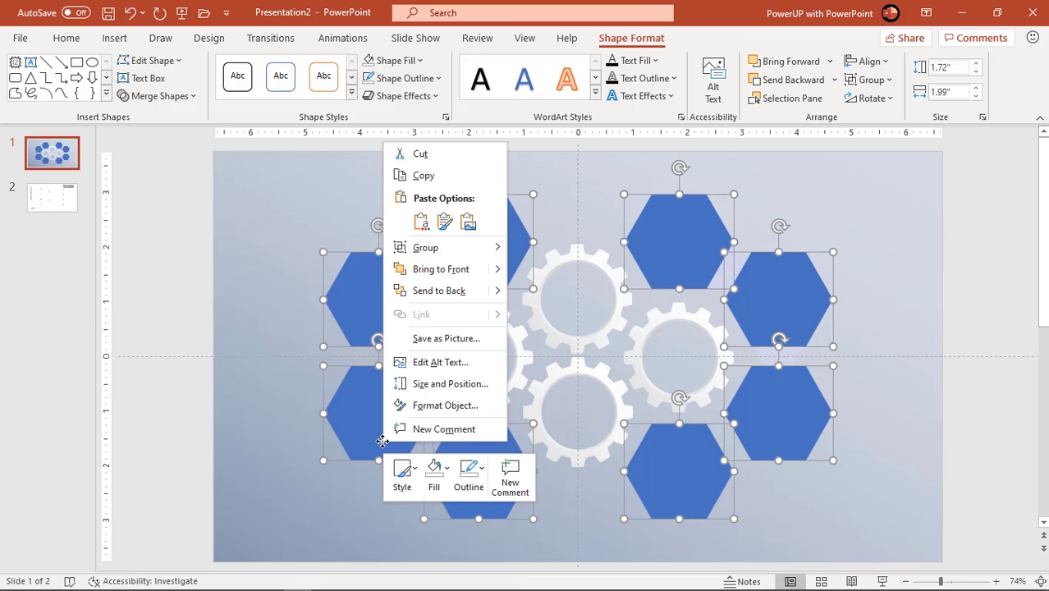
pyautogui.click(448, 410)
pyautogui.click(883, 290)
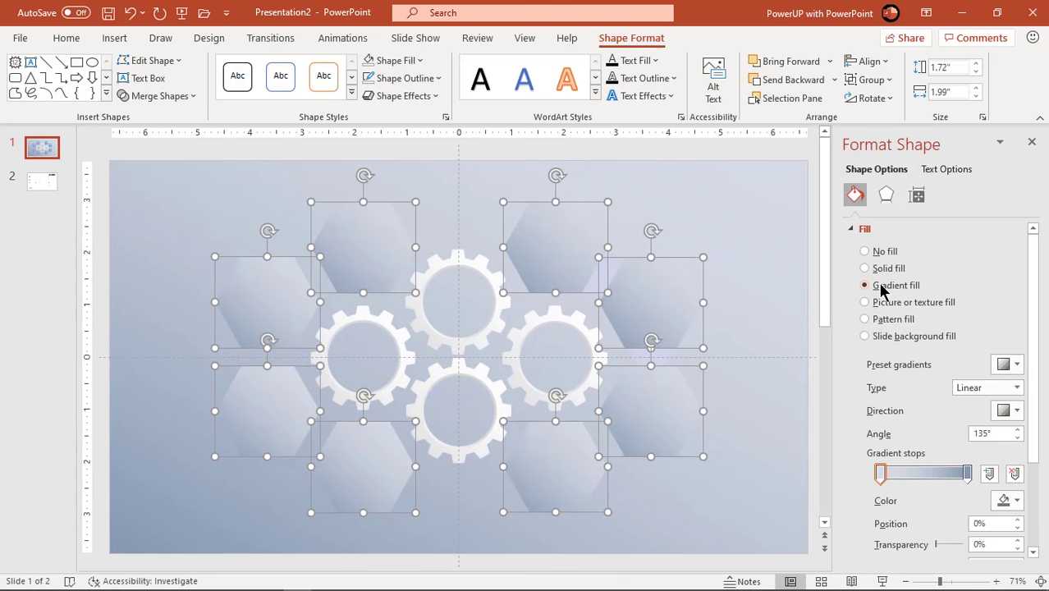
# Recolour the hexagons' gradient so it runs from a white first stop to a light gray last stop
pyautogui.click(1005, 500)
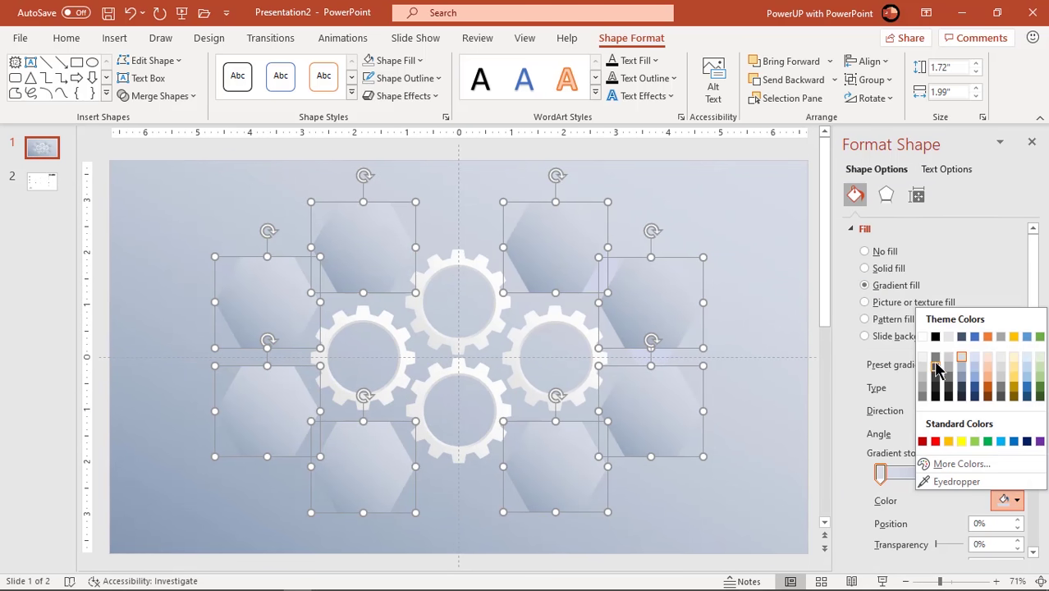
pyautogui.click(922, 337)
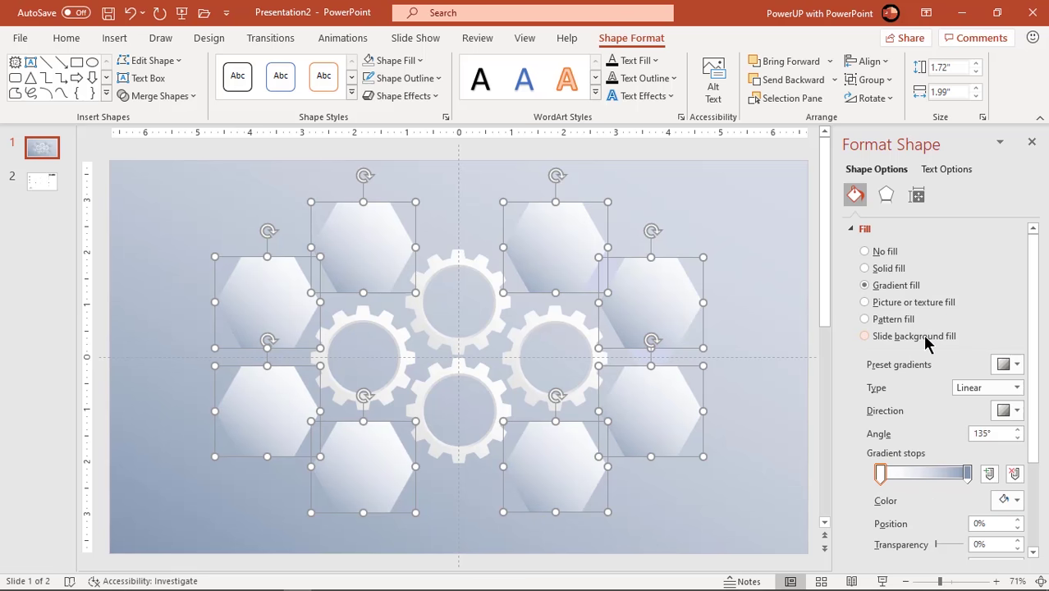
pyautogui.click(968, 474)
pyautogui.click(1005, 499)
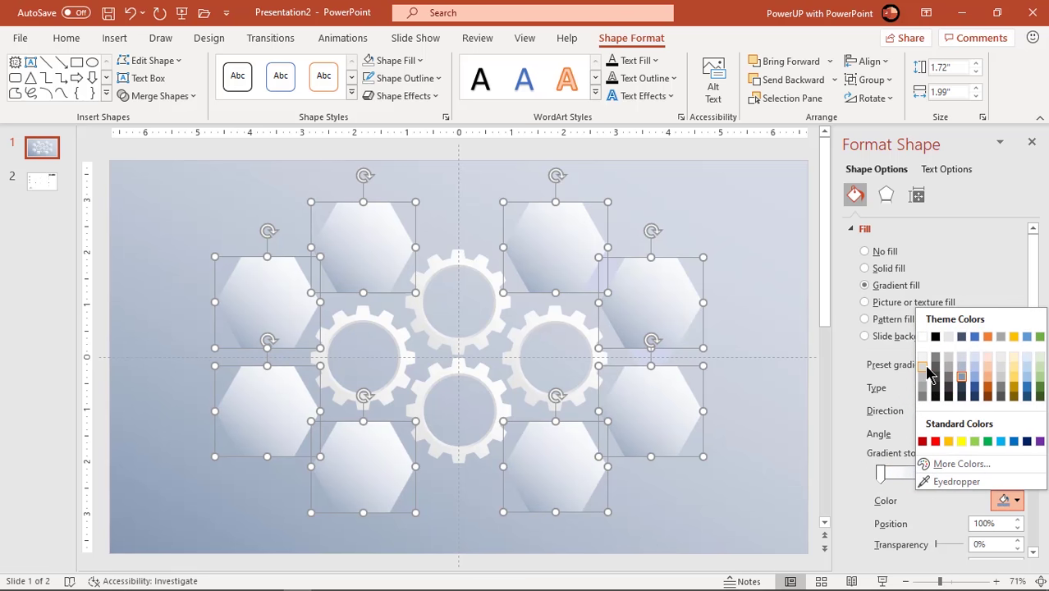
pyautogui.click(923, 366)
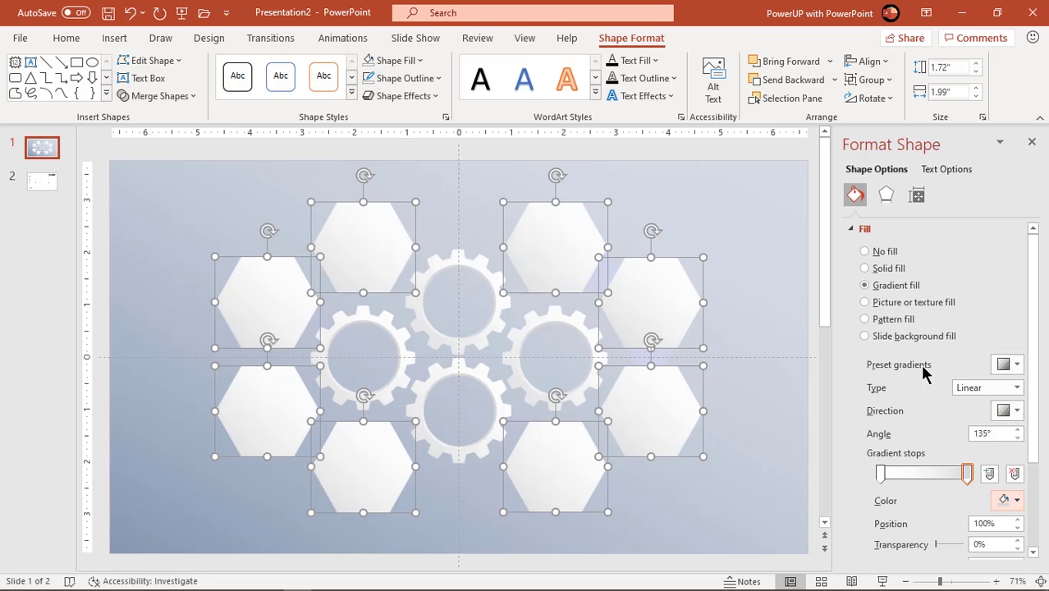
# Add the four gears to the hexagon selection and apply an outer shadow offset to the bottom left at 135°
pyautogui.keyDown('shift'); pyautogui.click(582, 334); pyautogui.keyUp('shift')
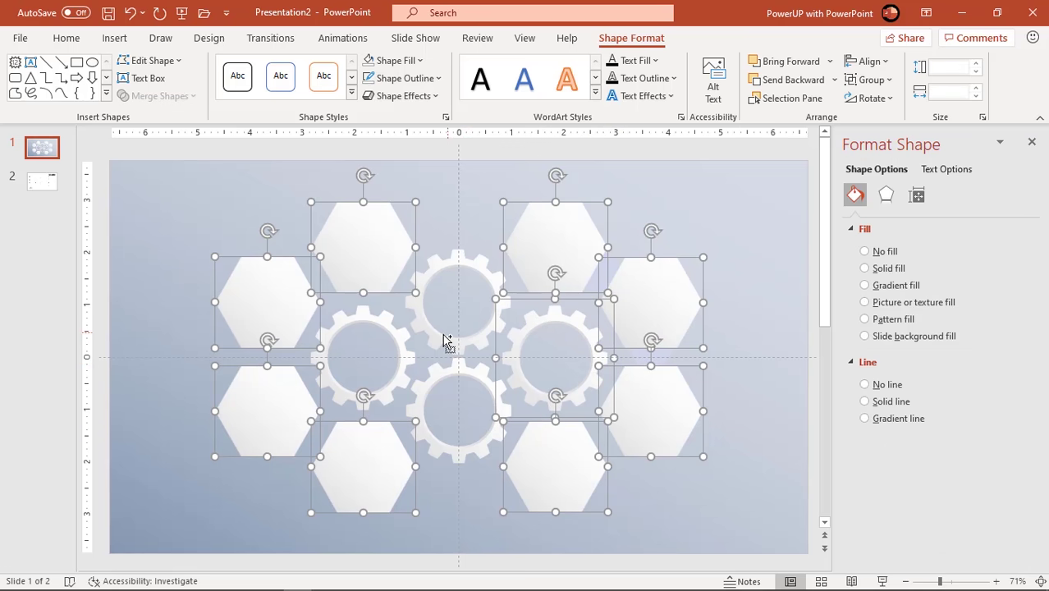
pyautogui.keyDown('shift'); pyautogui.click(425, 350); pyautogui.keyUp('shift')
pyautogui.keyDown('shift'); pyautogui.click(406, 384); pyautogui.keyUp('shift')
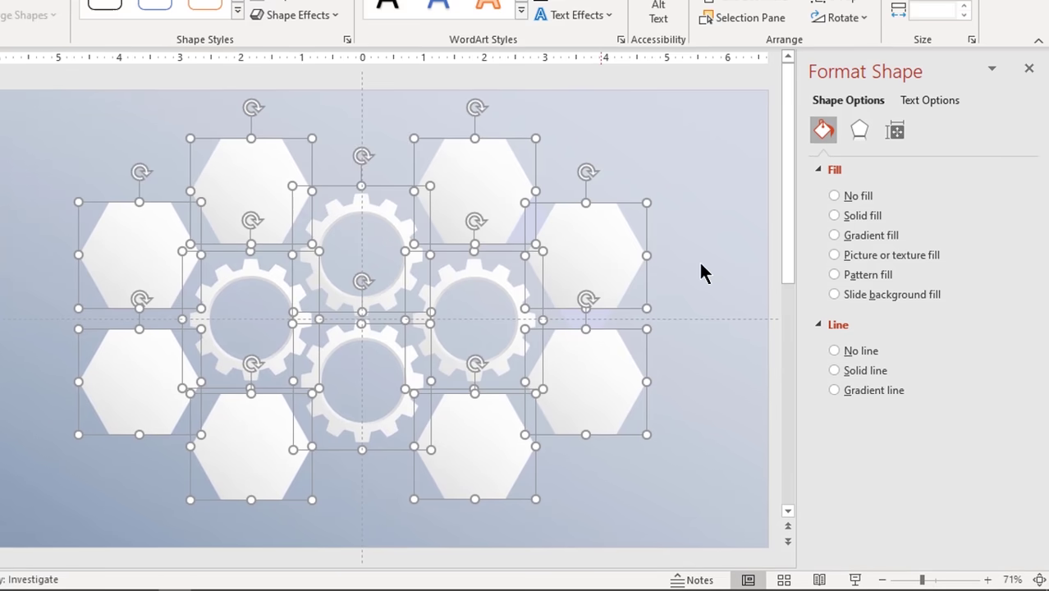
pyautogui.click(860, 130)
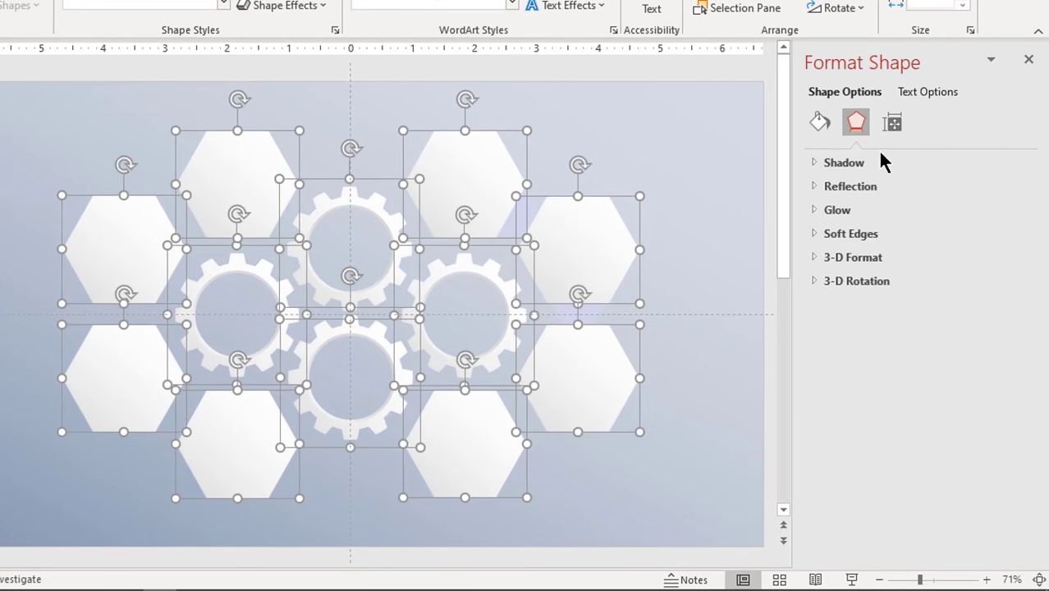
pyautogui.click(855, 163)
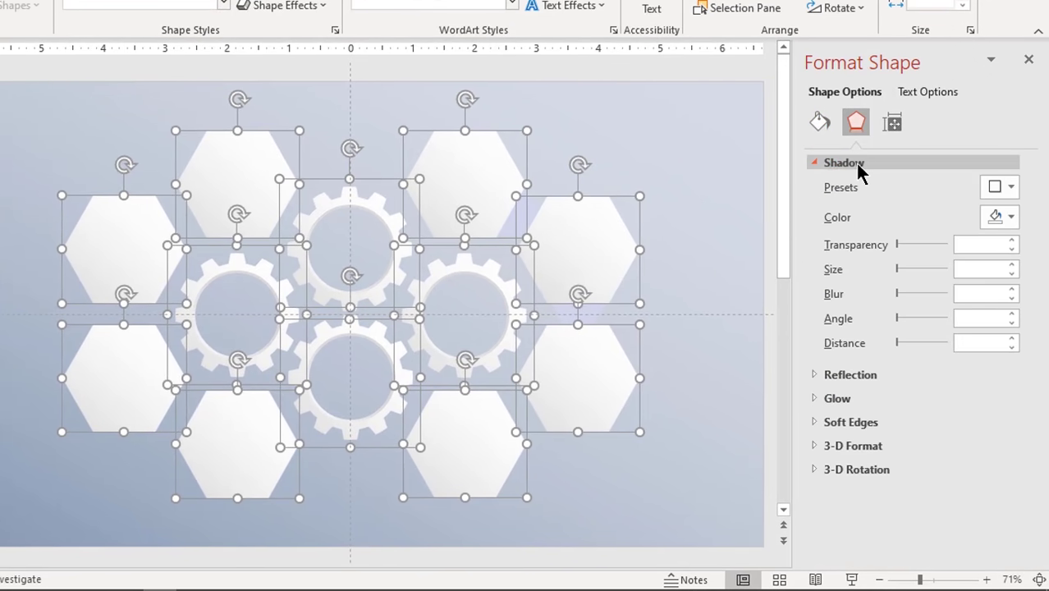
pyautogui.click(1009, 188)
pyautogui.click(1018, 336)
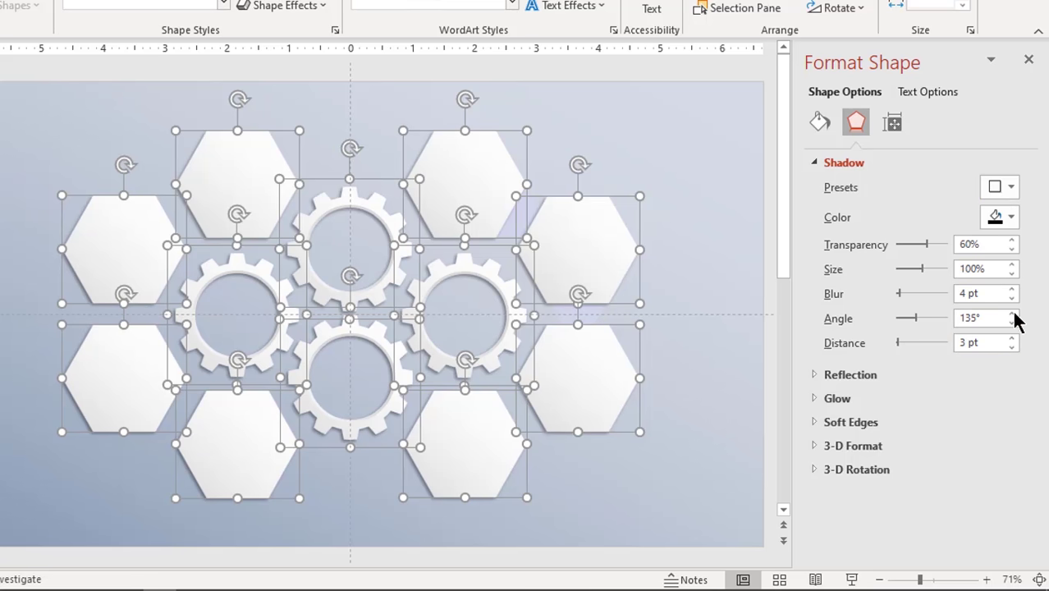
# Set the shadow's distance to 7 pt and blur to 12 pt for all the hexagons and gears
pyautogui.click(1011, 339)
pyautogui.click(1011, 339)
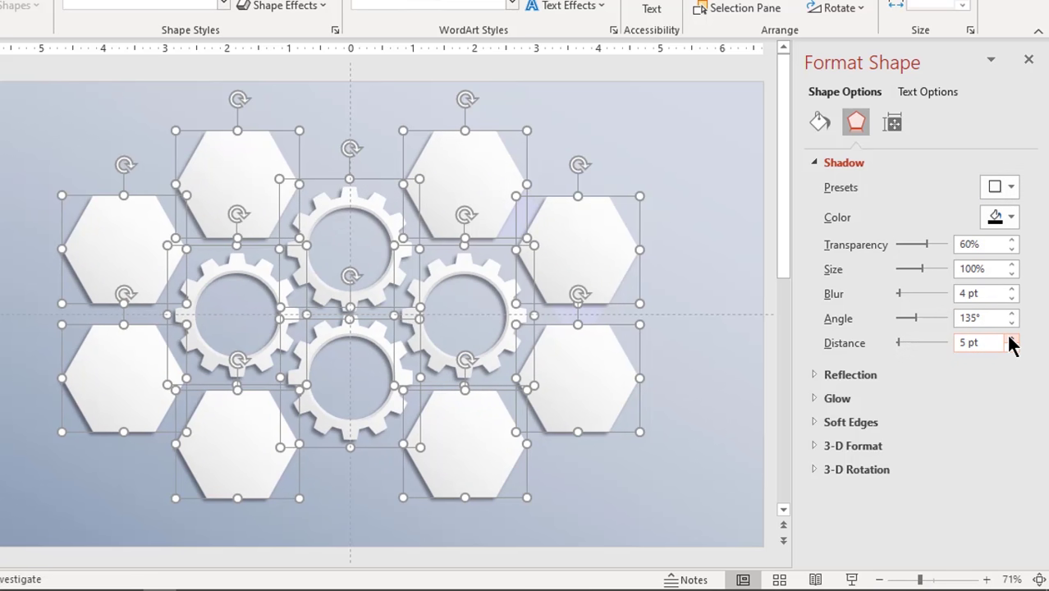
pyautogui.click(1011, 339)
pyautogui.click(1011, 339)
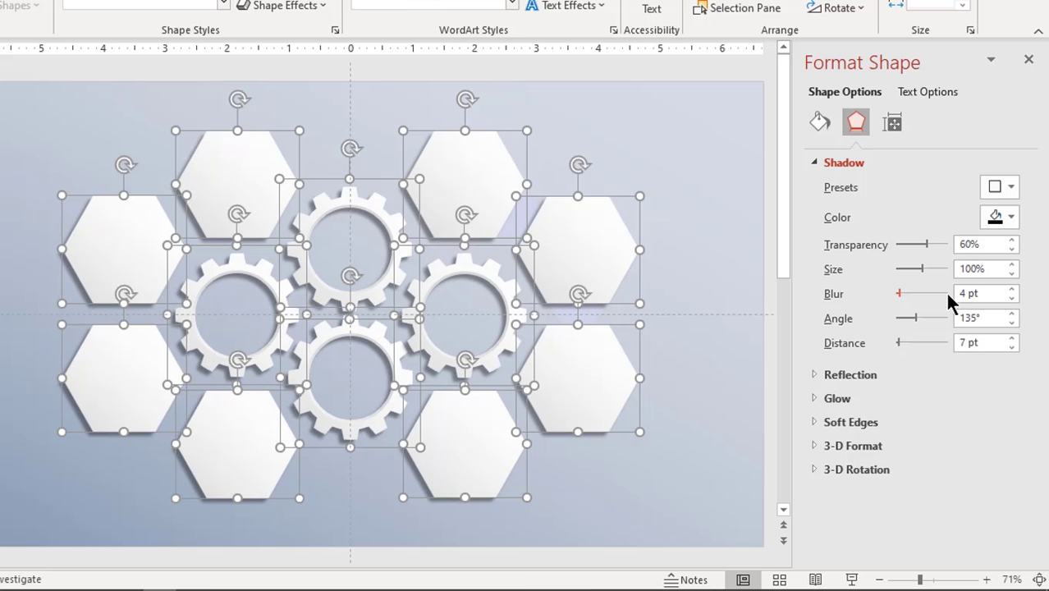
pyautogui.click(902, 293)
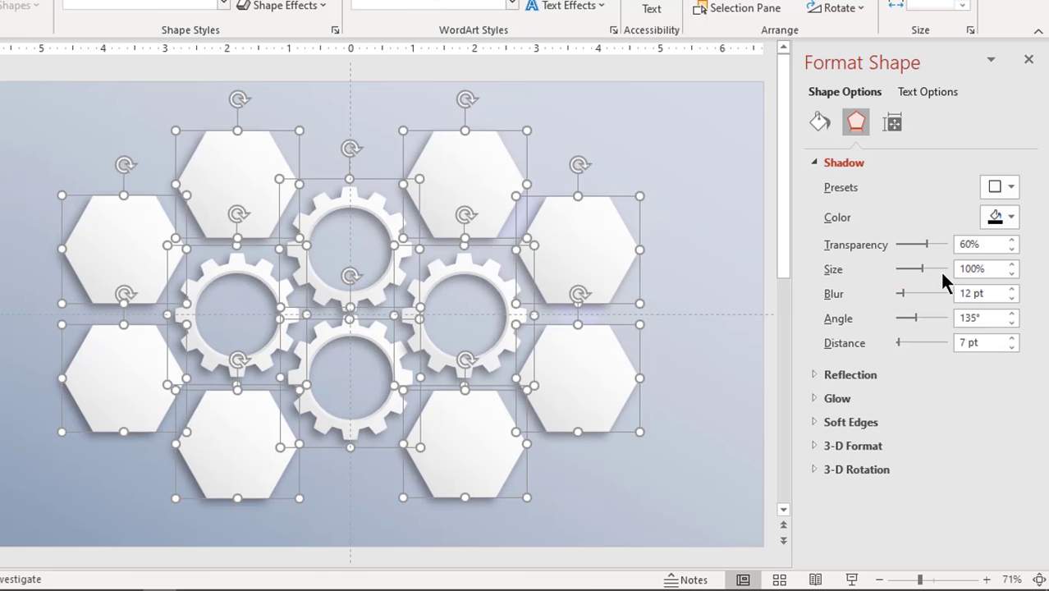
pyautogui.click(1029, 61)
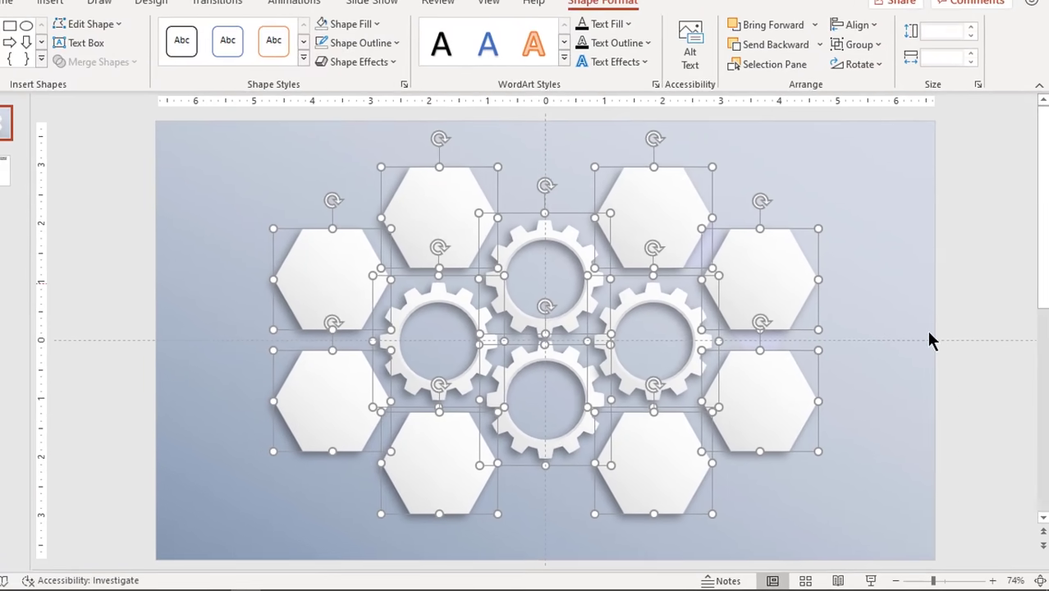
pyautogui.click(930, 341)
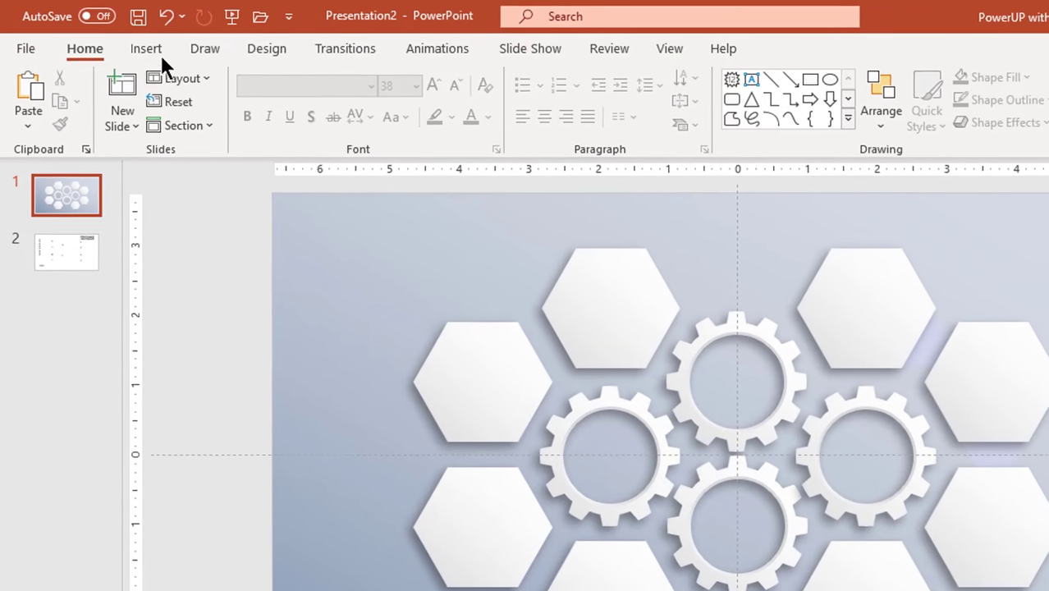
# Draw a 1.39" by 1.39" circle centred on the upper-left hexagon beside the top gear
pyautogui.click(114, 37)
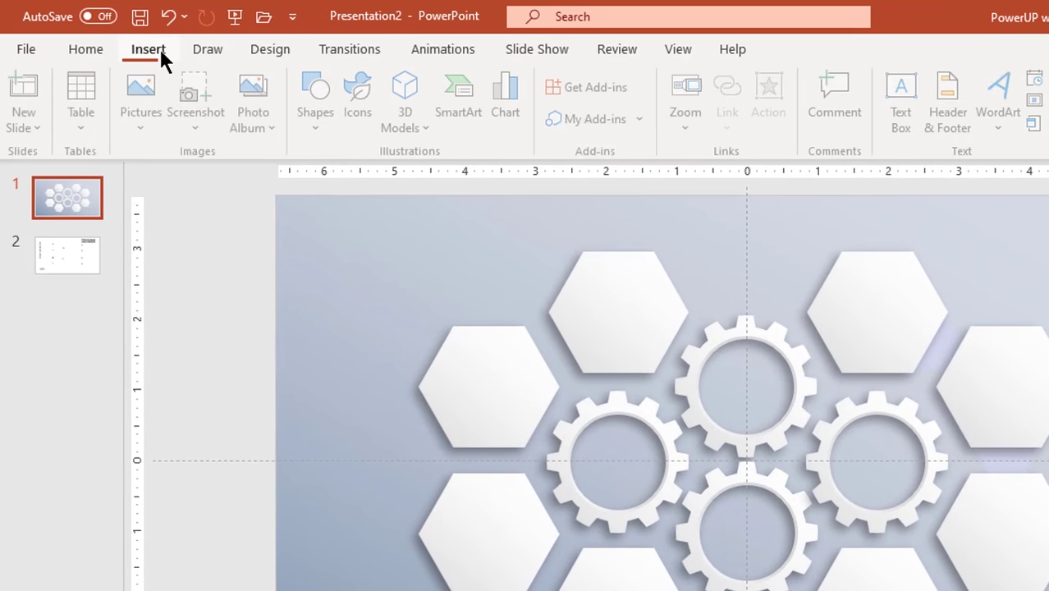
pyautogui.click(326, 128)
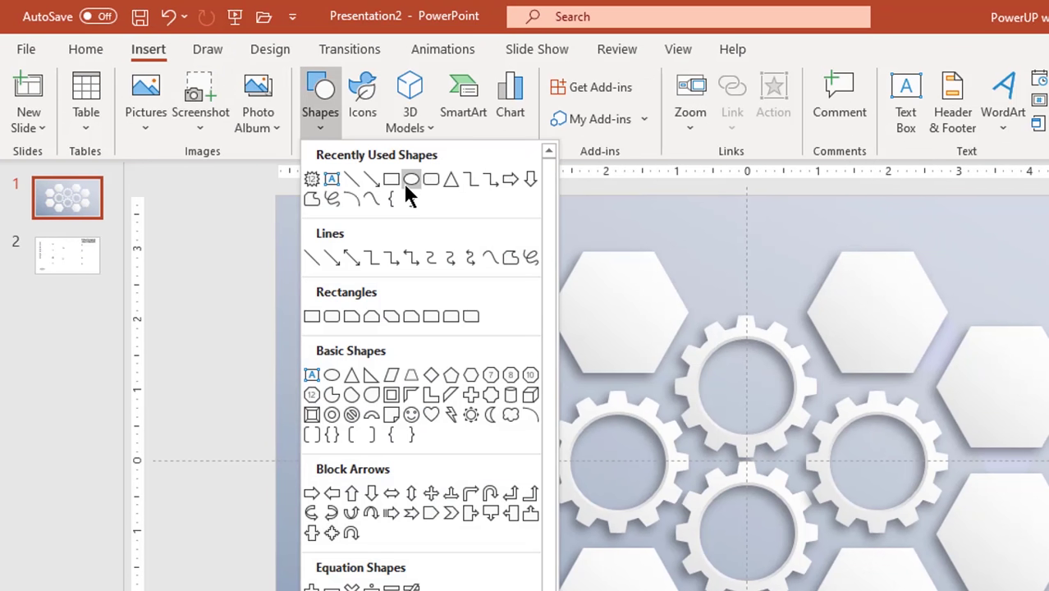
pyautogui.click(410, 178)
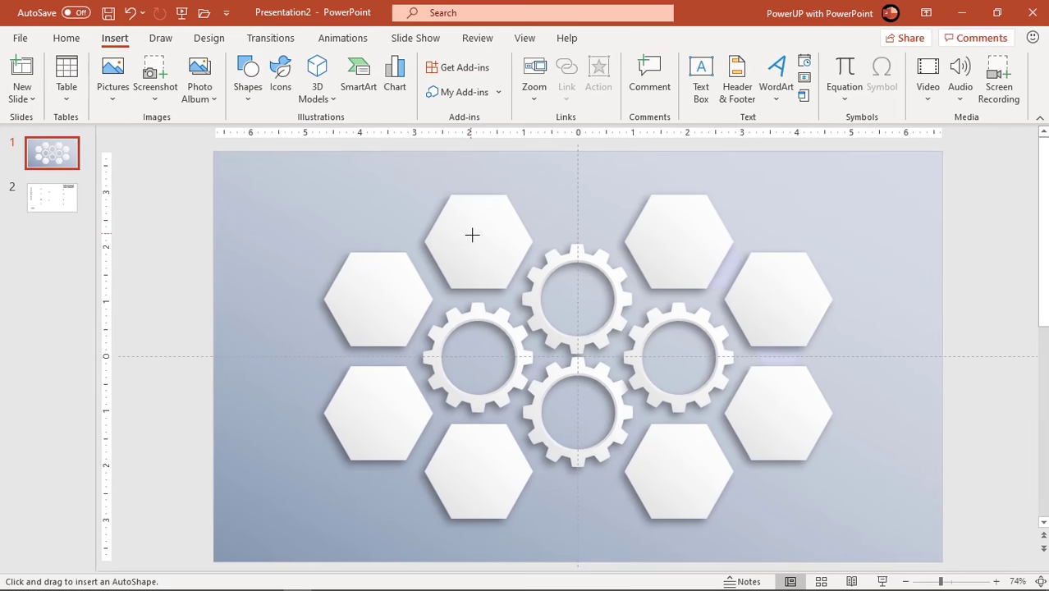
pyautogui.moveTo(472, 235)
pyautogui.mouseDown()
pyautogui.moveTo(506, 268)
pyautogui.moveTo(483, 239)
pyautogui.mouseUp()
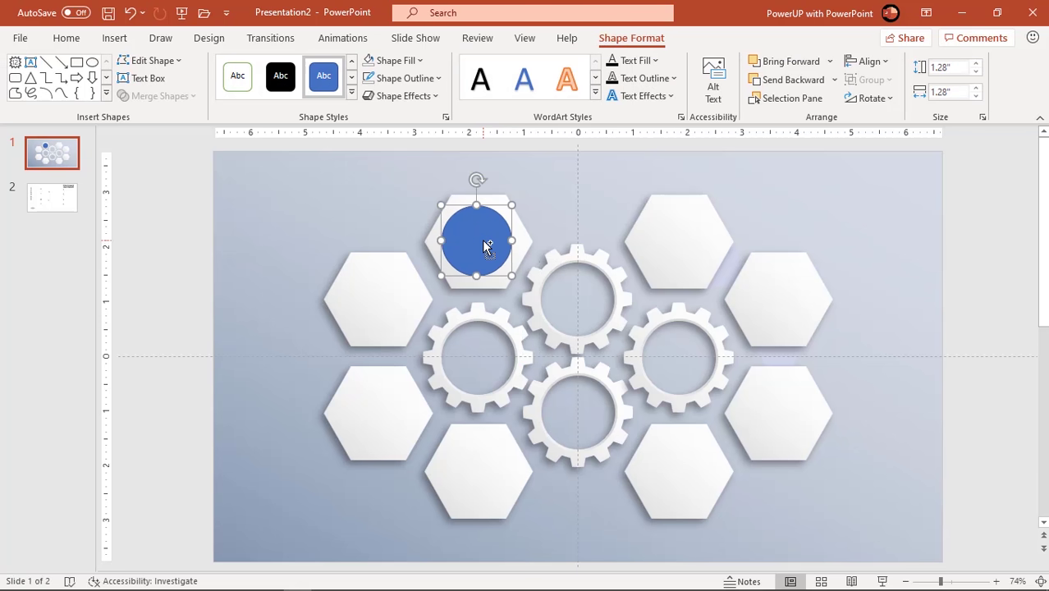
pyautogui.keyDown('ctrl'); pyautogui.scroll(8, 486, 247); pyautogui.keyUp('ctrl')
pyautogui.moveTo(650, 410); pyautogui.dragTo(656, 417)
pyautogui.moveTo(595, 366); pyautogui.dragTo(596, 364)
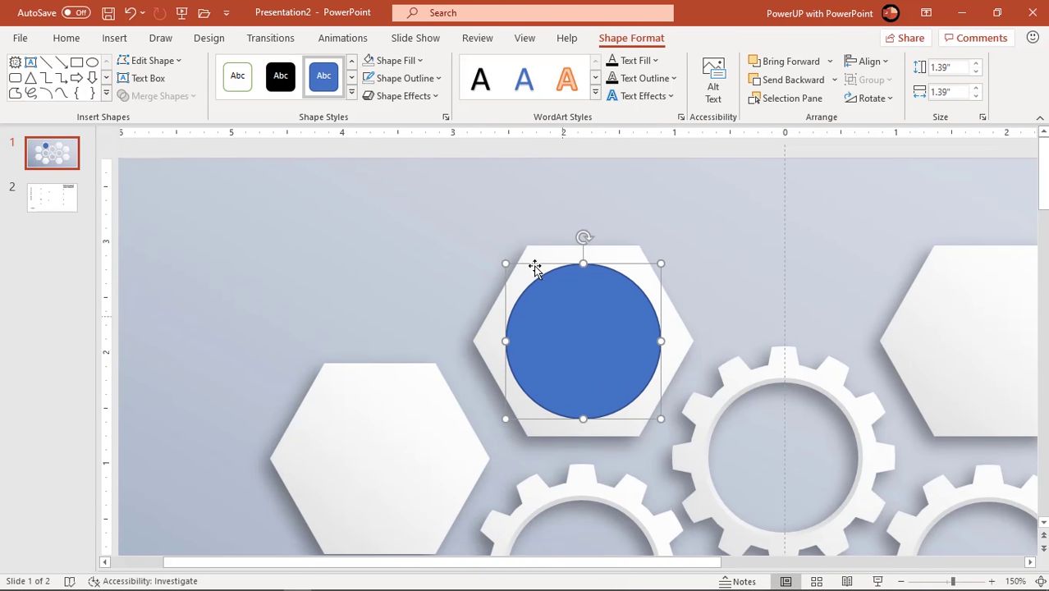
# Remove the circle's outline and give it a linear gradient fill
pyautogui.click(423, 78)
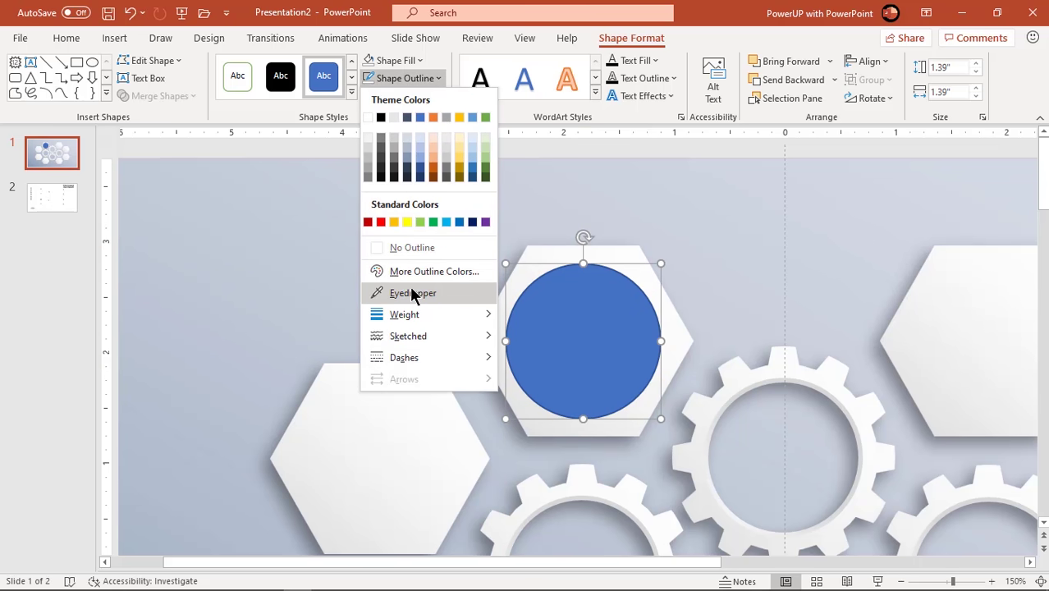
pyautogui.click(410, 249)
pyautogui.rightClick(607, 377)
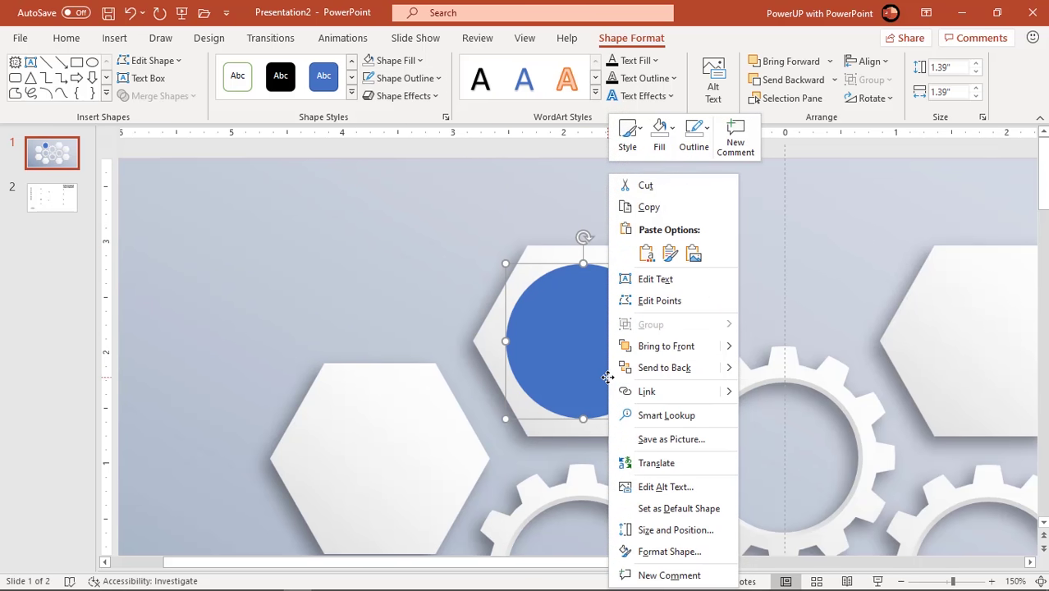
pyautogui.click(662, 551)
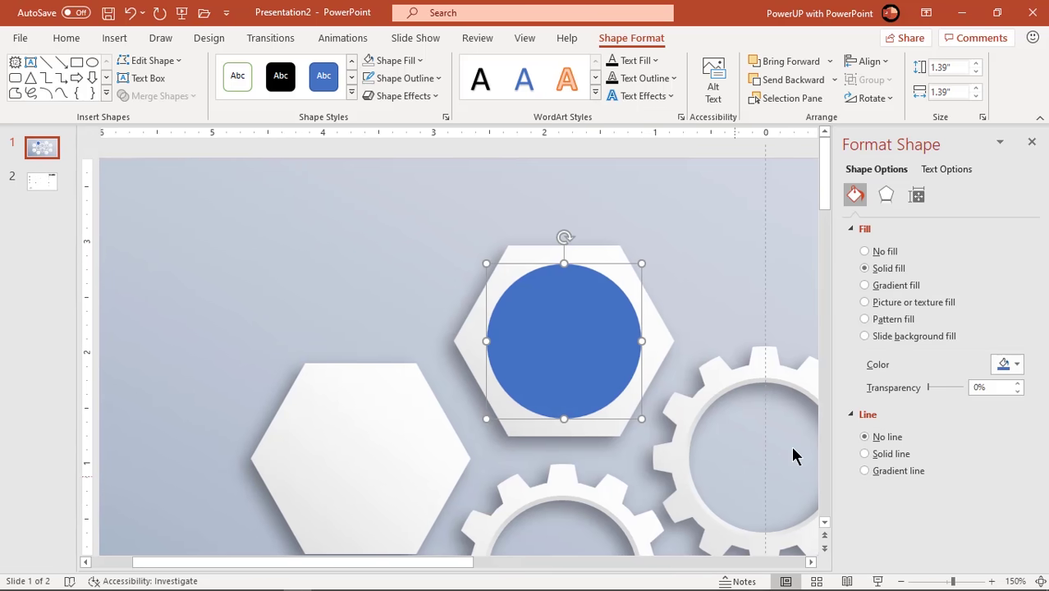
pyautogui.click(866, 284)
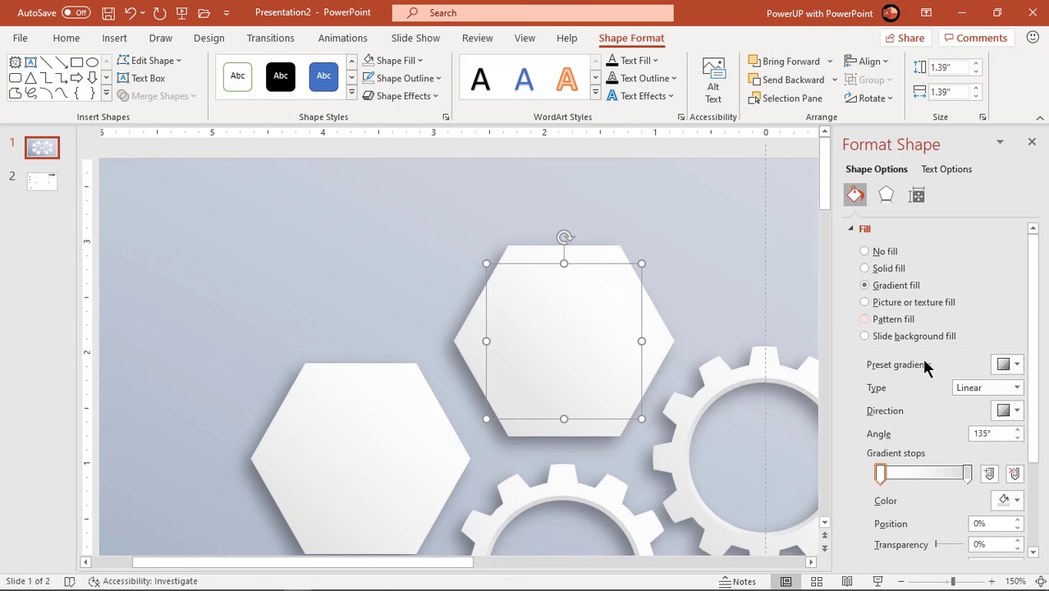
# Reverse the circle's gradient stops, moving the grey stop to 1% and the white stop to 100%
pyautogui.moveTo(968, 474); pyautogui.dragTo(901, 477)
pyautogui.moveTo(886, 474); pyautogui.dragTo(984, 480)
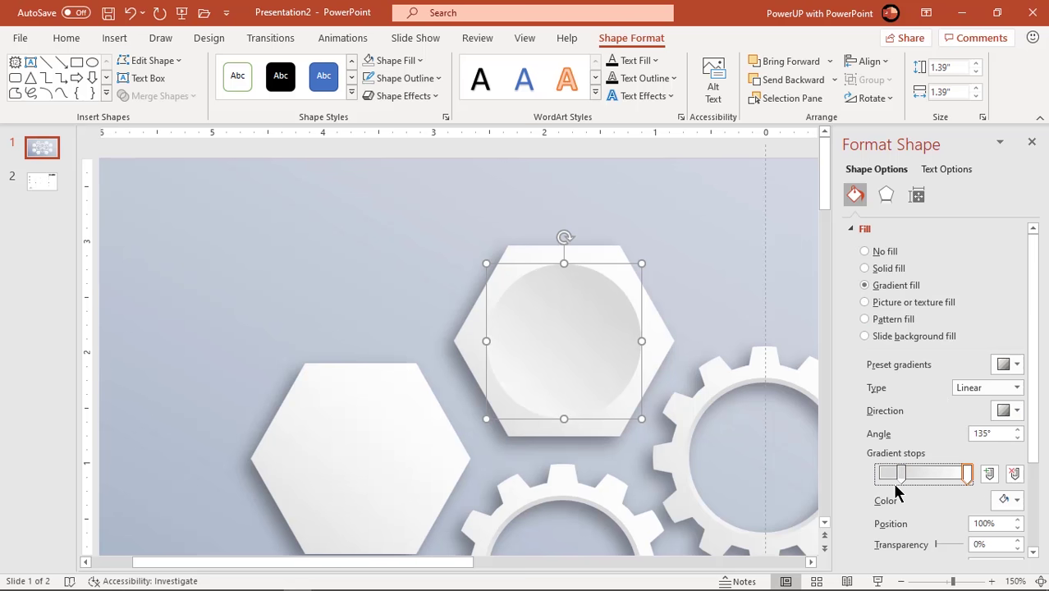
pyautogui.moveTo(889, 477)
pyautogui.mouseDown()
pyautogui.moveTo(861, 477)
pyautogui.moveTo(884, 482)
pyautogui.mouseUp()
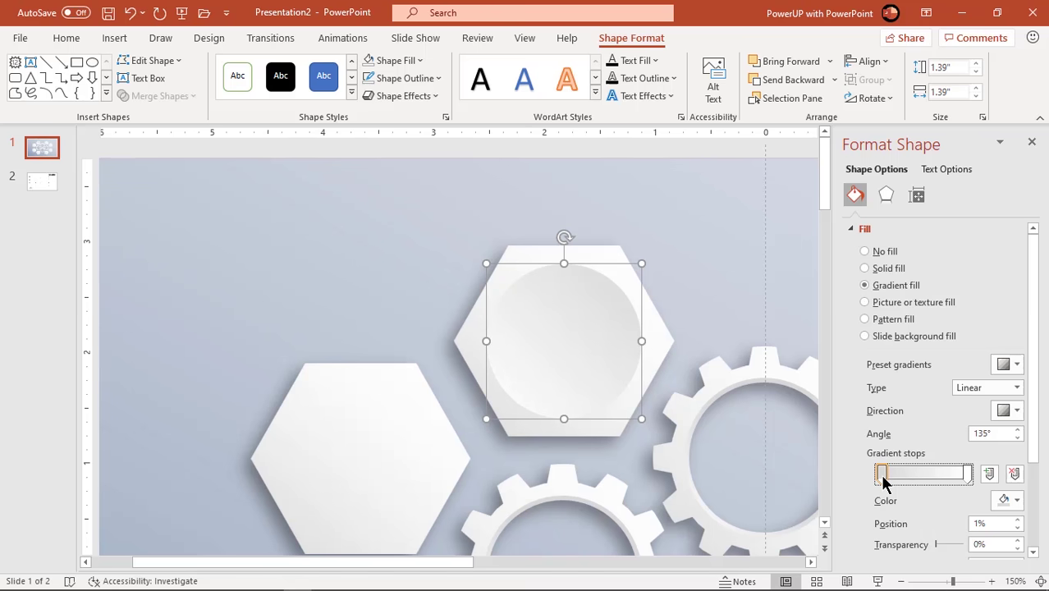
pyautogui.click(1031, 143)
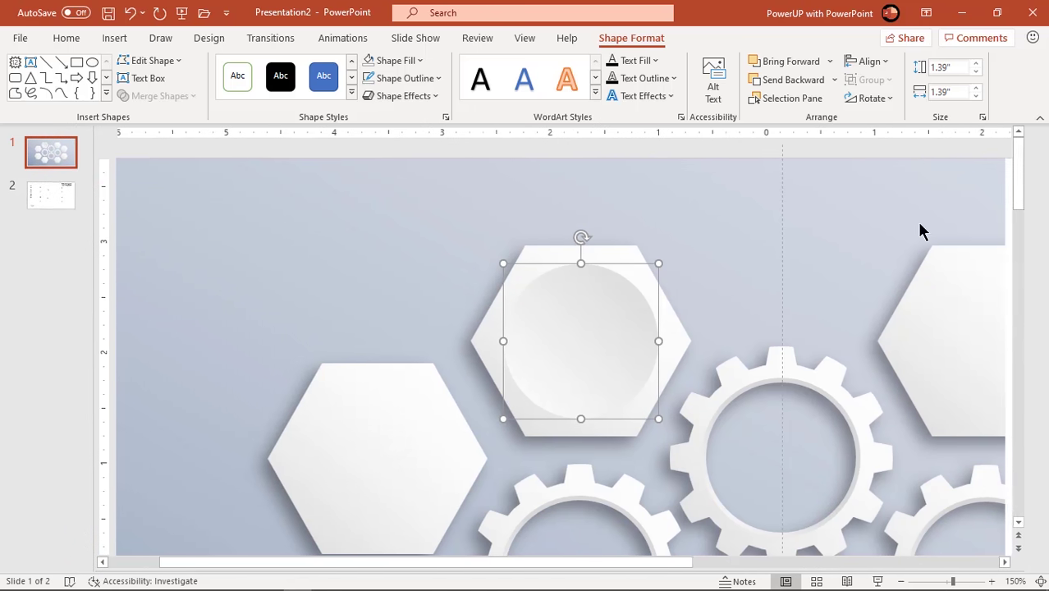
# Duplicate the inset circle onto the centre of each remaining hexagon and place one copy inside the left gear
pyautogui.scroll(-5, 740, 363)
pyautogui.scroll(-3, 742, 364)
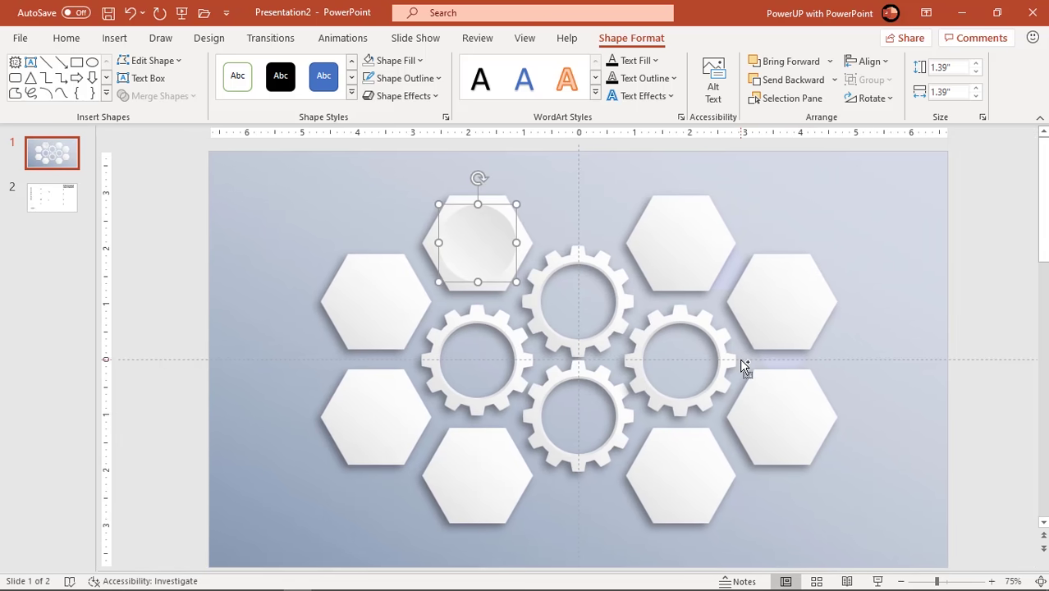
pyautogui.click(837, 254)
pyautogui.click(484, 242)
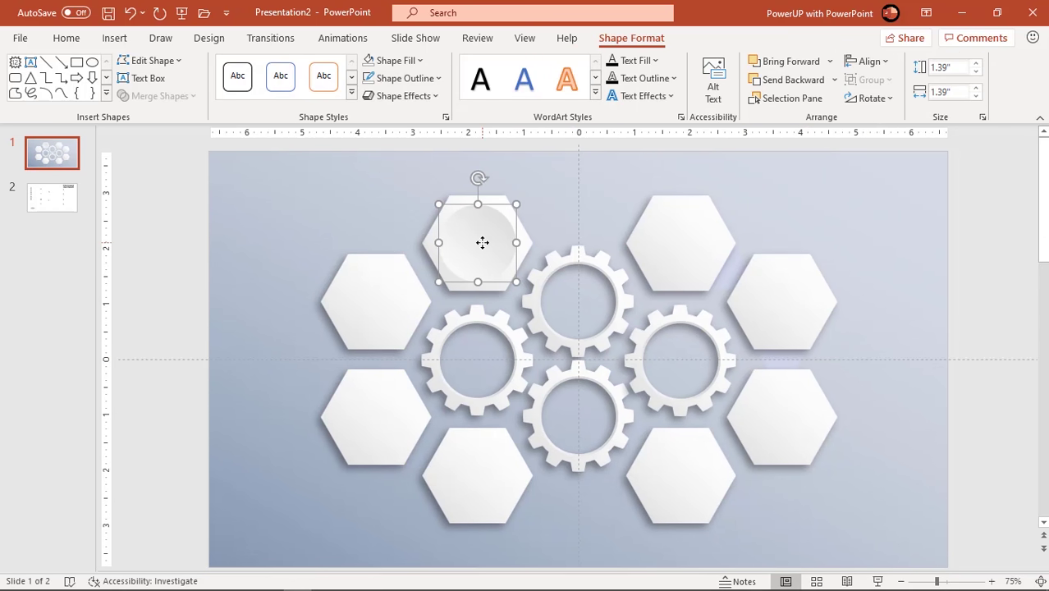
pyautogui.moveTo(482, 241); pyautogui.dragTo(480, 363)
# Resize the circle inside the left gear to 1.18" by 1.18" and centre it in the gear's opening
pyautogui.moveTo(524, 400); pyautogui.dragTo(503, 386)
pyautogui.scroll(5, 496, 387)
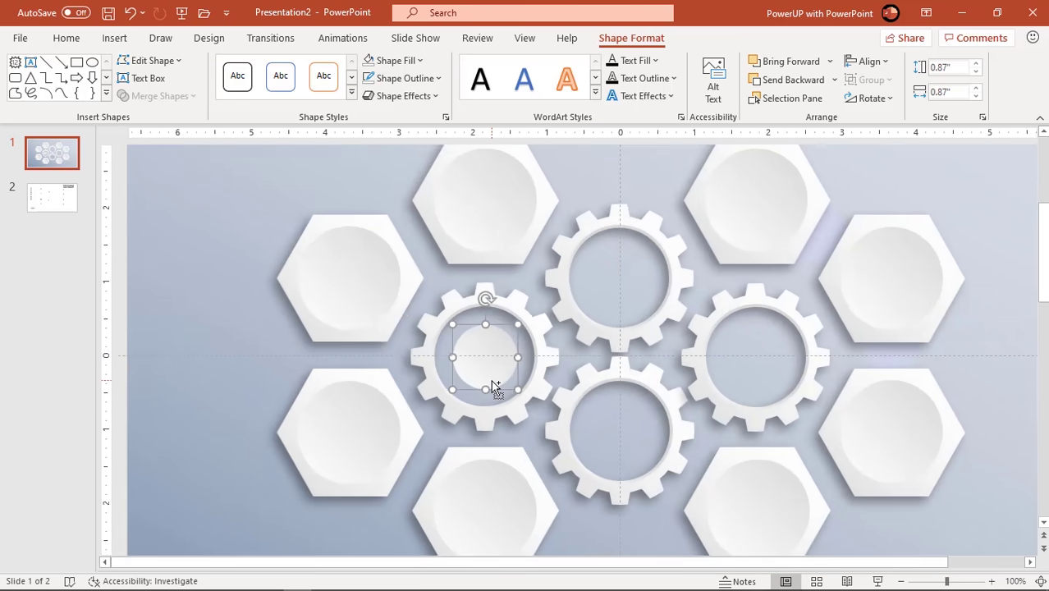
pyautogui.moveTo(626, 400); pyautogui.dragTo(643, 414)
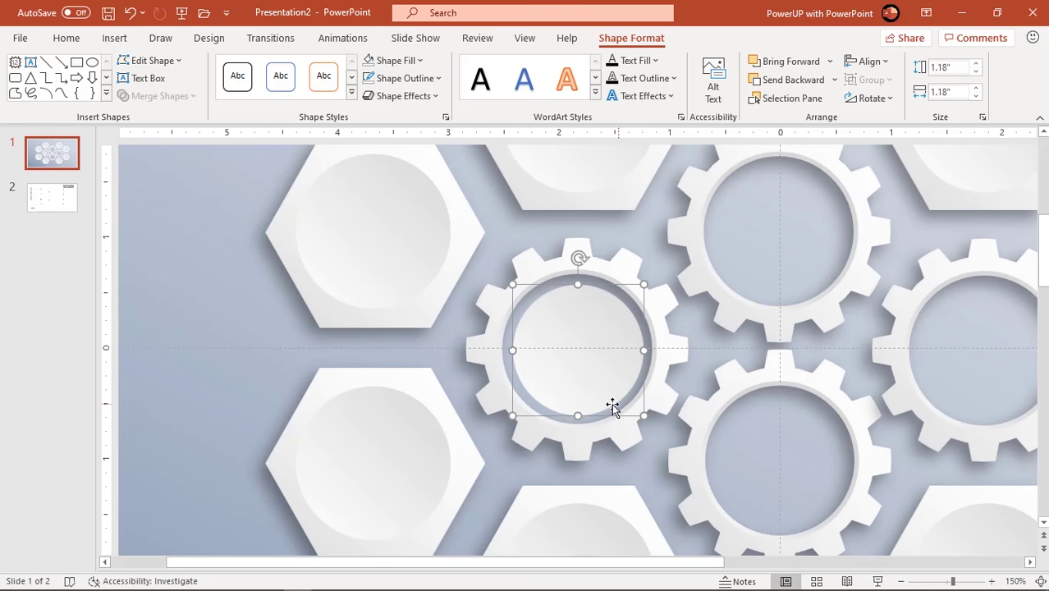
pyautogui.moveTo(593, 380); pyautogui.dragTo(589, 375)
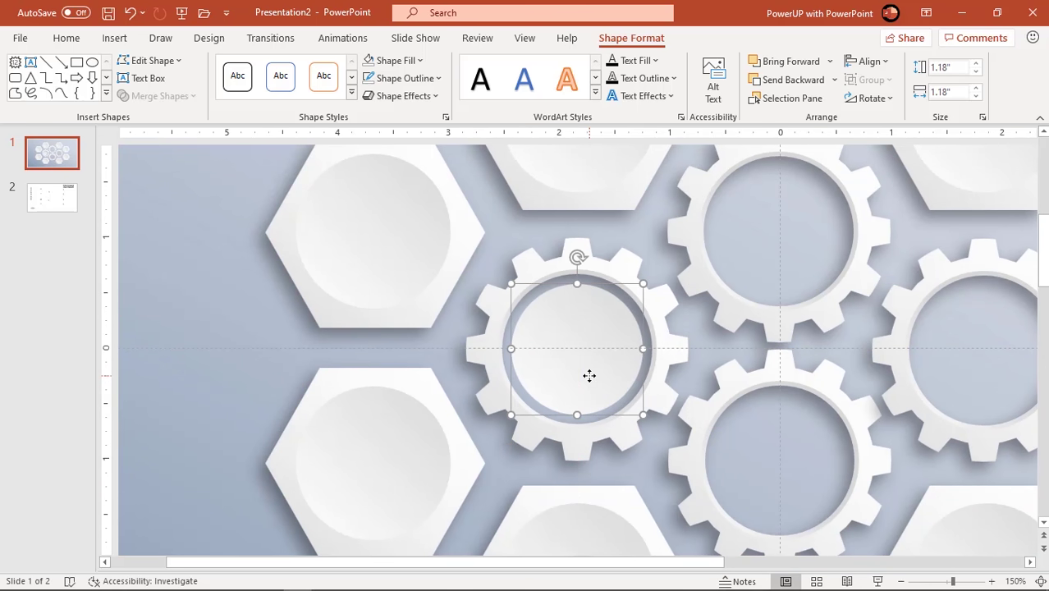
# Swap the left gear circle's gradient stops so the fill starts with white and ends with grey
pyautogui.rightClick(589, 375)
pyautogui.click(637, 545)
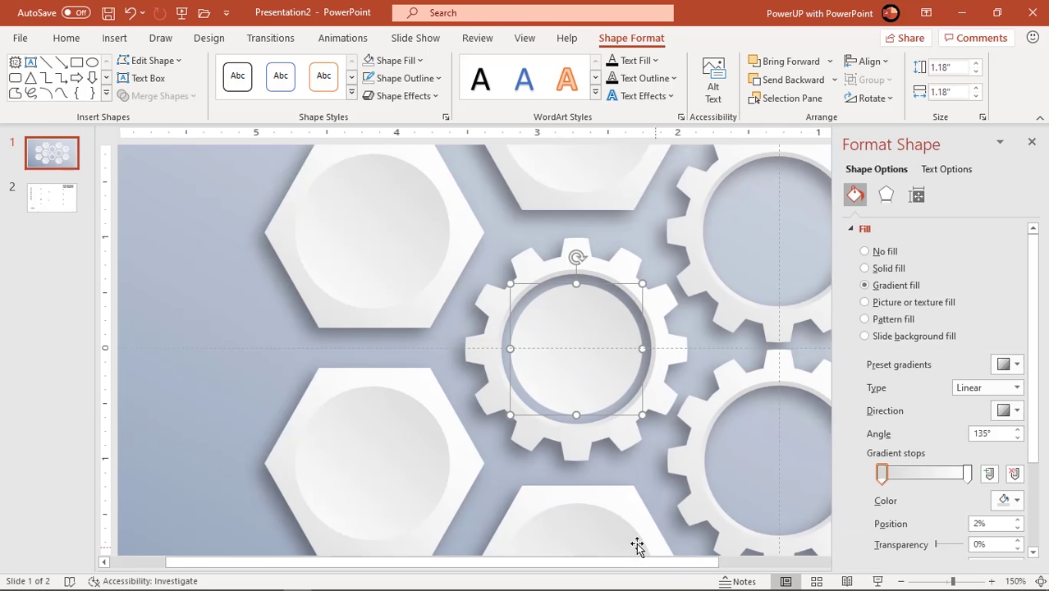
pyautogui.moveTo(963, 470)
pyautogui.mouseDown()
pyautogui.moveTo(879, 473)
pyautogui.moveTo(972, 470)
pyautogui.mouseUp()
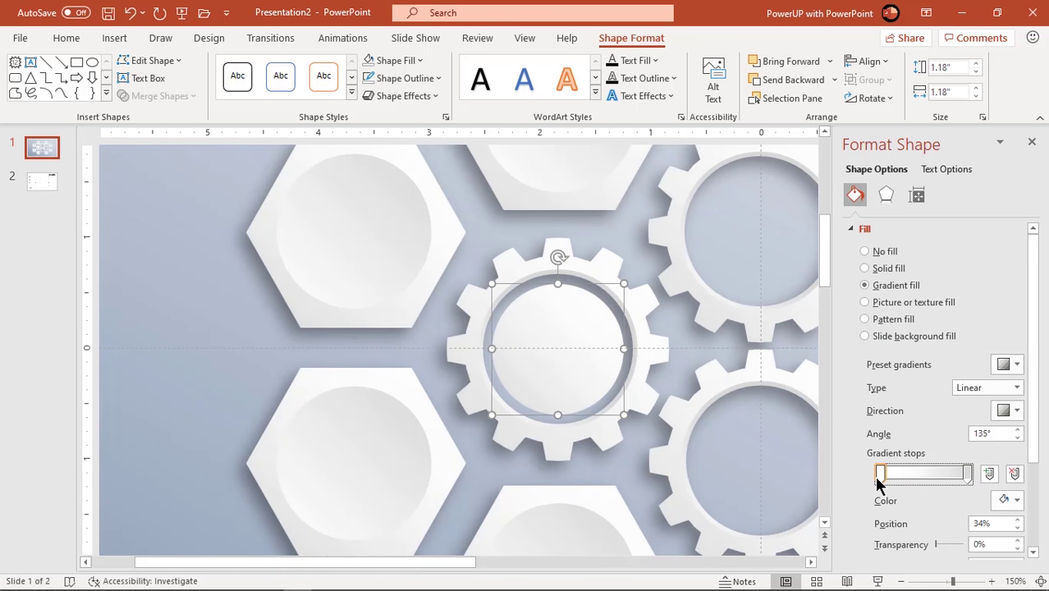
pyautogui.click(1032, 143)
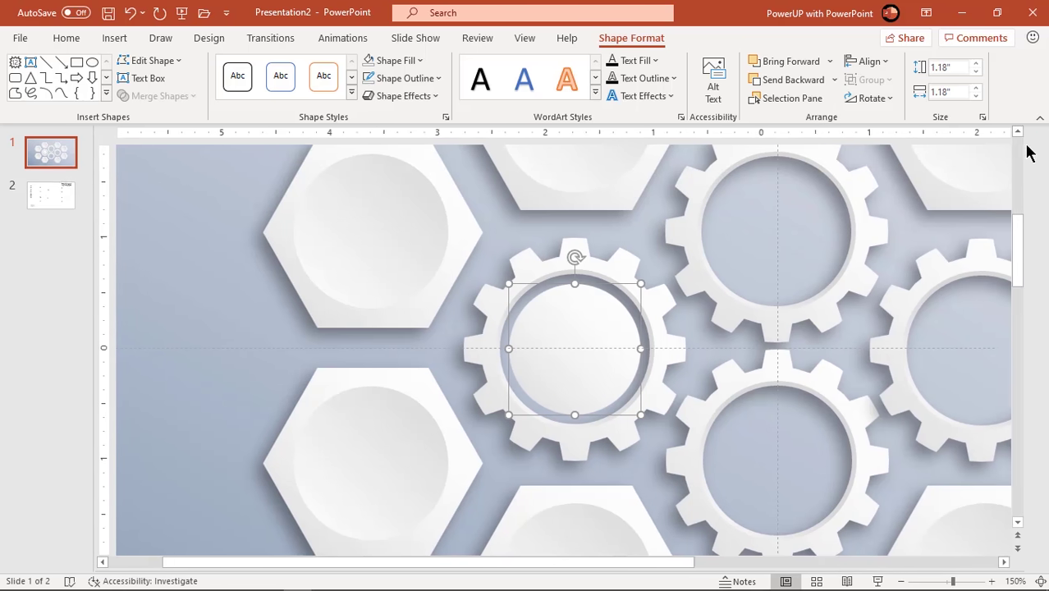
# Duplicate the left gear's circle into the centre of the right gear and deselect it
pyautogui.moveTo(596, 350); pyautogui.dragTo(999, 352)
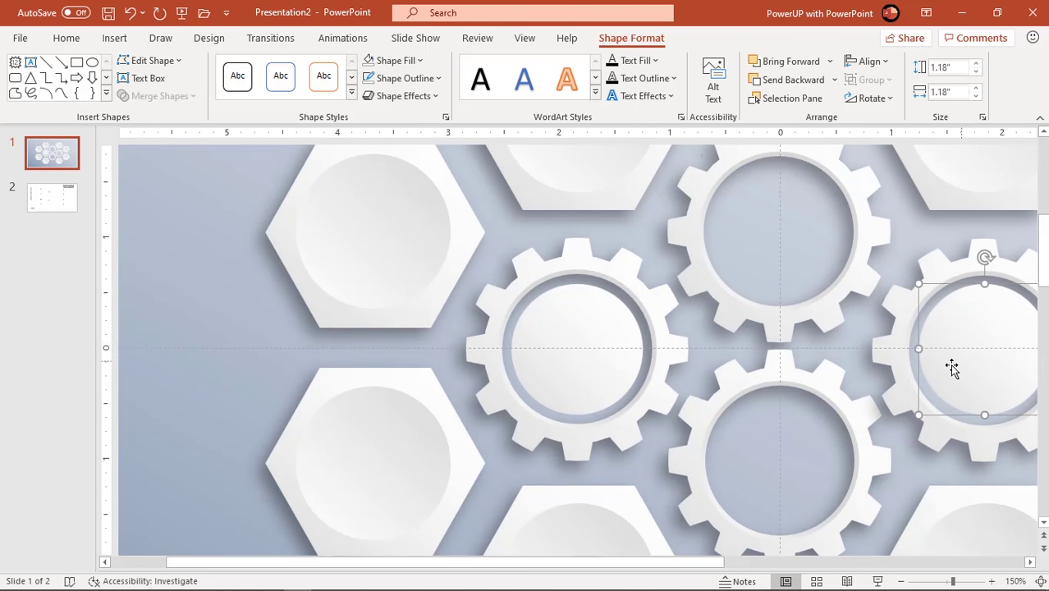
pyautogui.scroll(-3, 889, 370)
pyautogui.scroll(-4, 793, 387)
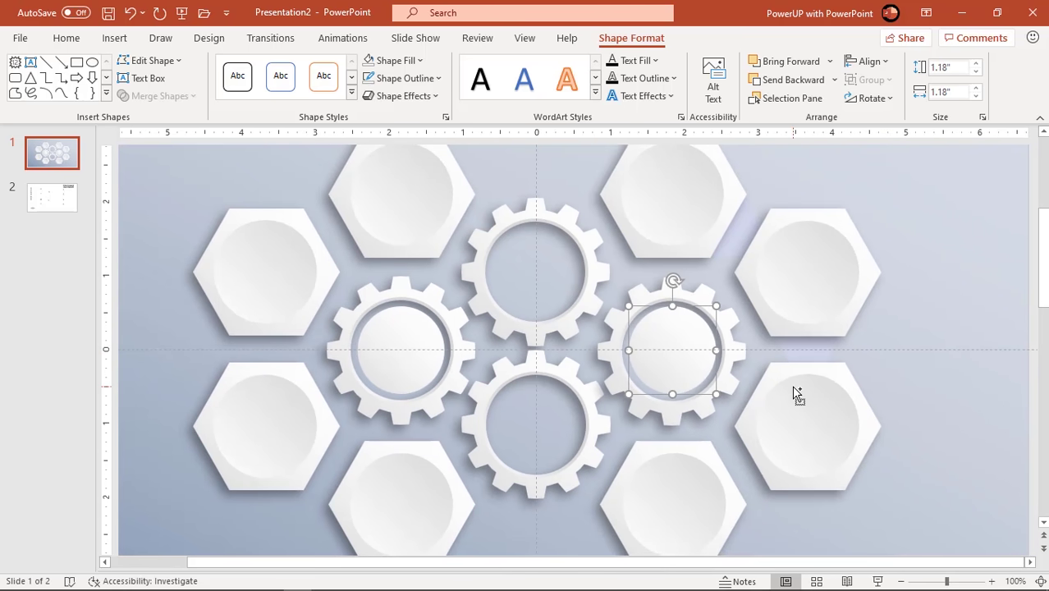
pyautogui.click(825, 472)
pyautogui.click(688, 358)
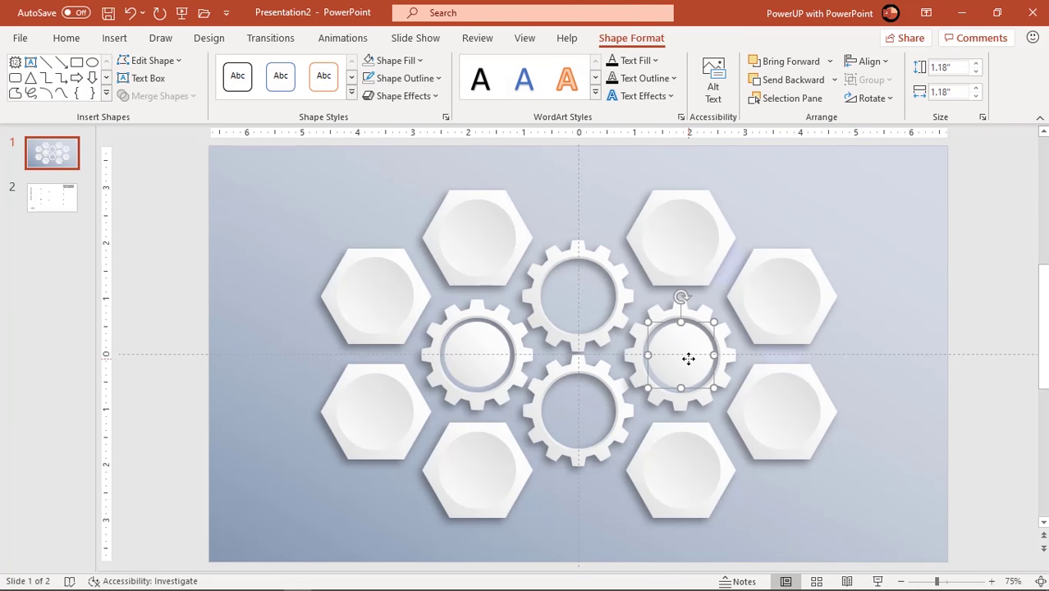
pyautogui.click(870, 380)
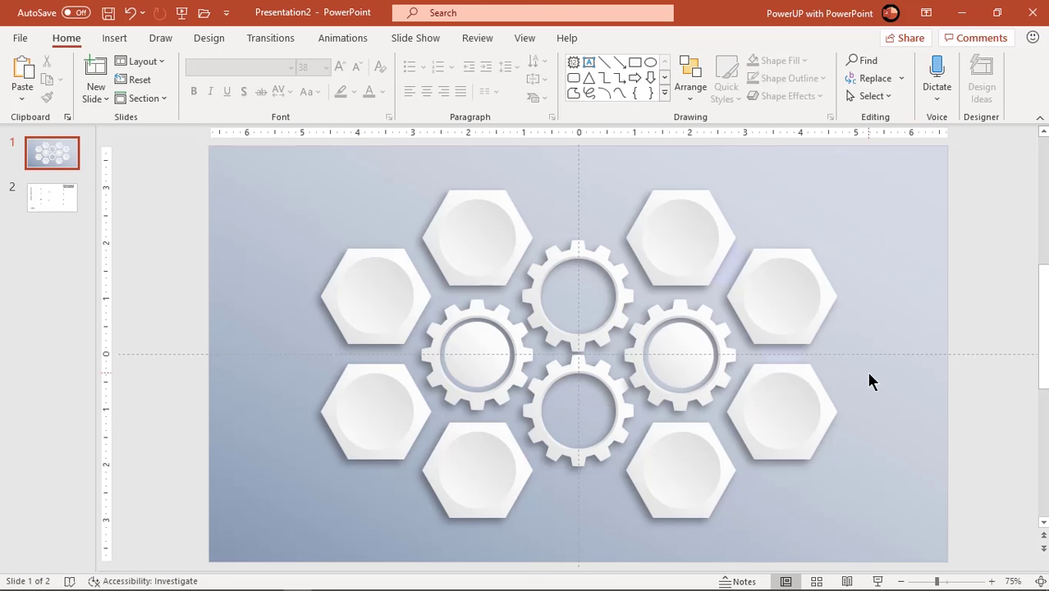
# Copy all ten icons from slide 2 and paste them onto the infographic on slide 1
pyautogui.click(68, 203)
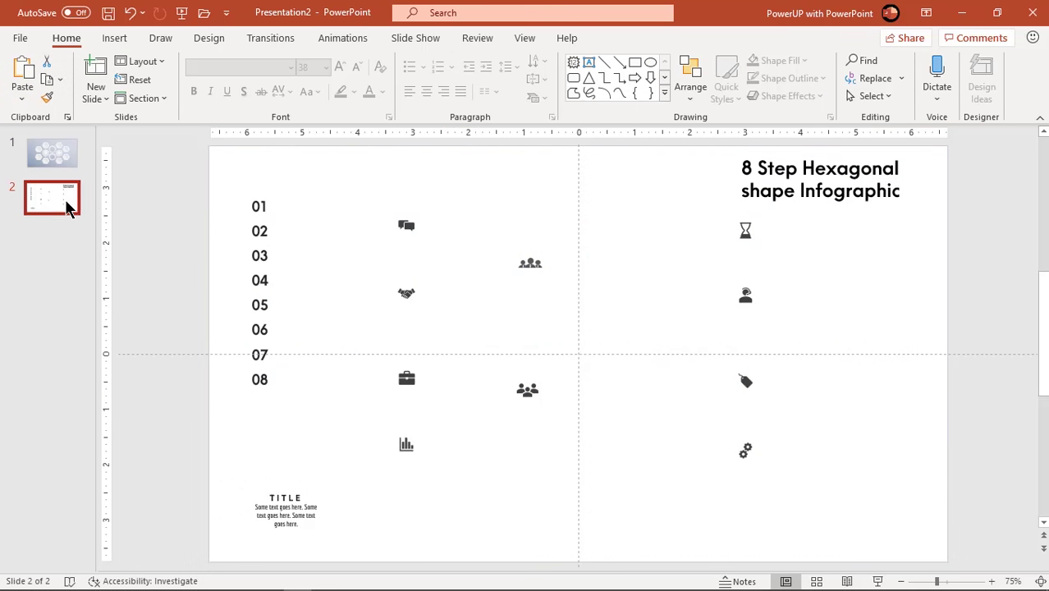
pyautogui.moveTo(371, 204); pyautogui.dragTo(811, 528)
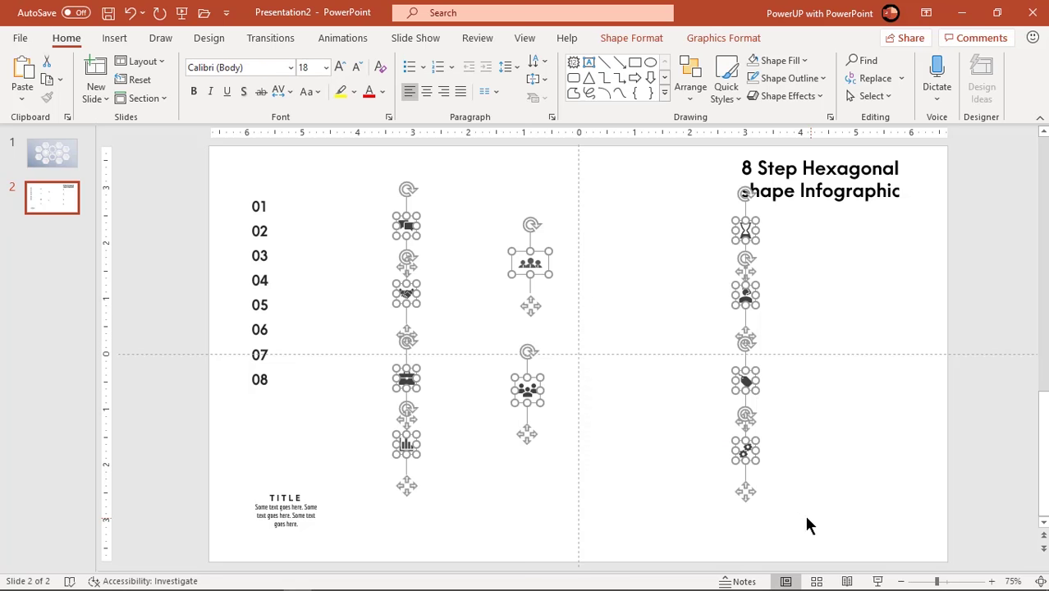
pyautogui.click(68, 170)
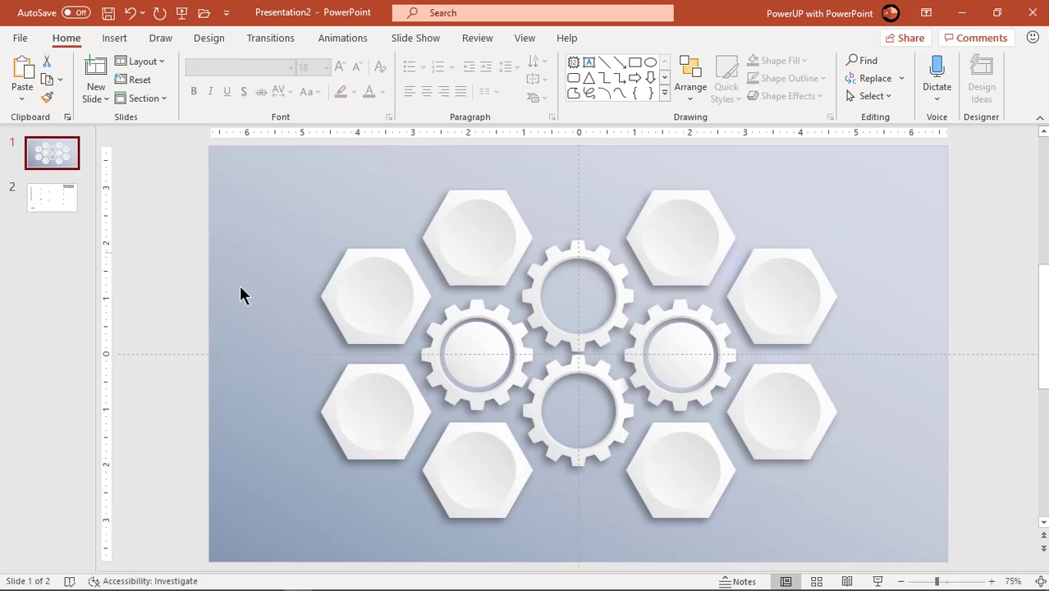
pyautogui.hotkey('ctrl', 'v')
pyautogui.click(240, 255)
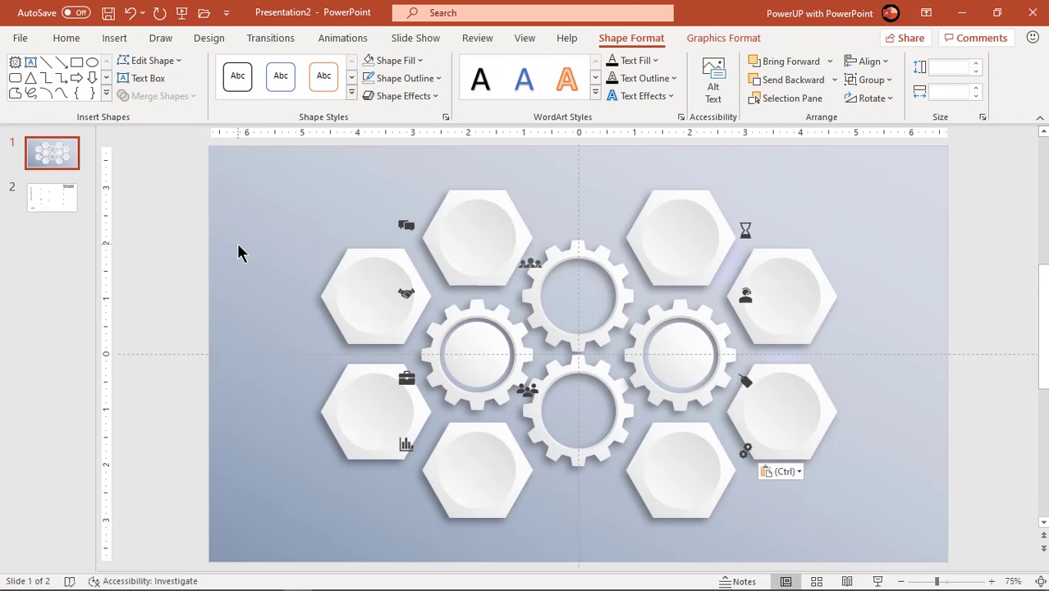
# Place the chat icon on the upper-left hexagon and the hourglass, support agent, tag and gears icons down the right-hand hexagons
pyautogui.click(403, 226)
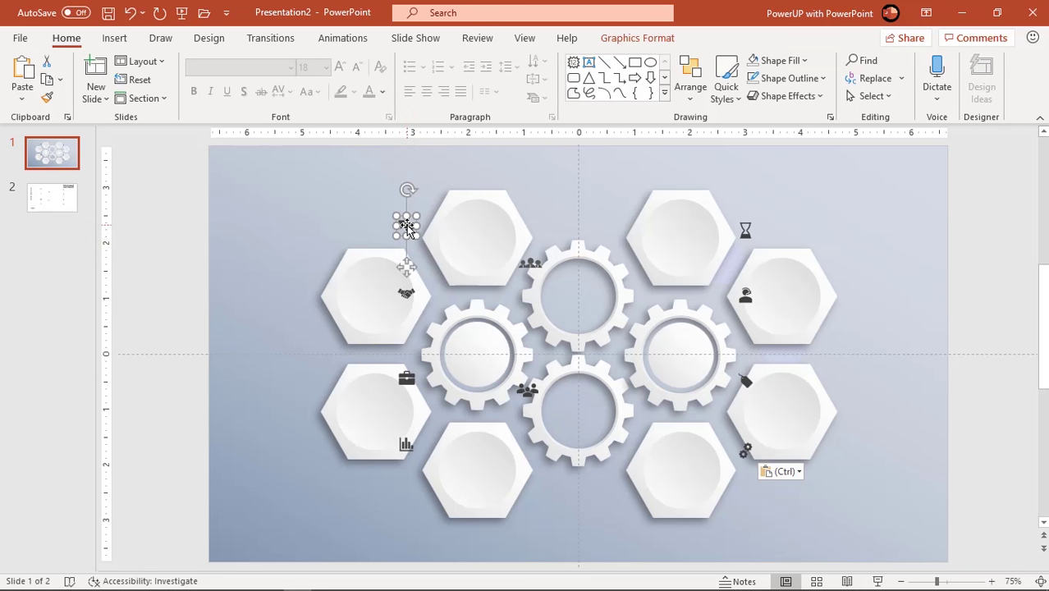
pyautogui.moveTo(406, 228); pyautogui.dragTo(477, 216)
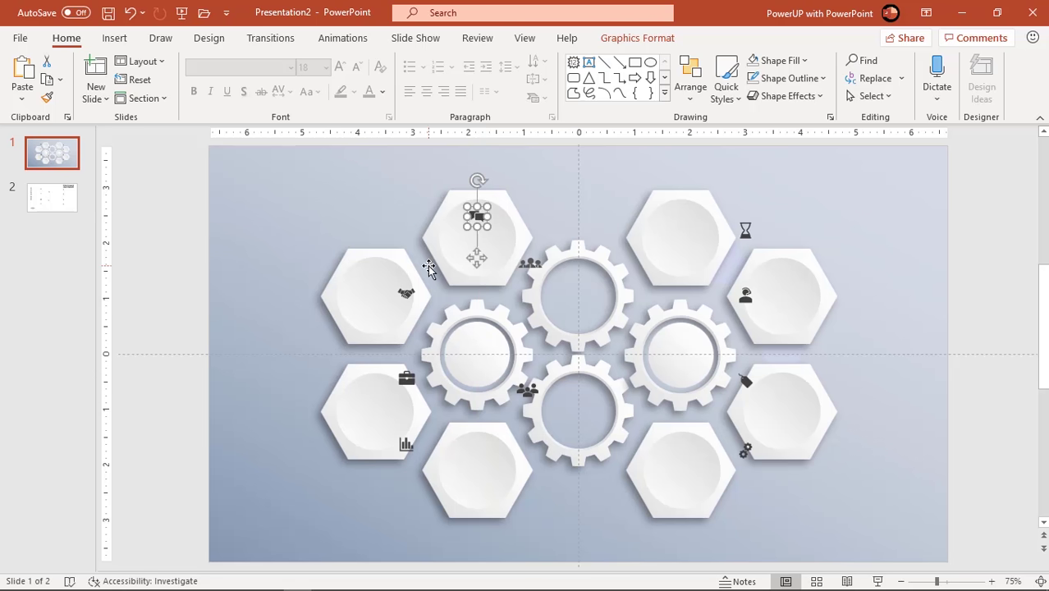
pyautogui.moveTo(745, 232); pyautogui.dragTo(680, 217)
pyautogui.moveTo(745, 295); pyautogui.dragTo(782, 269)
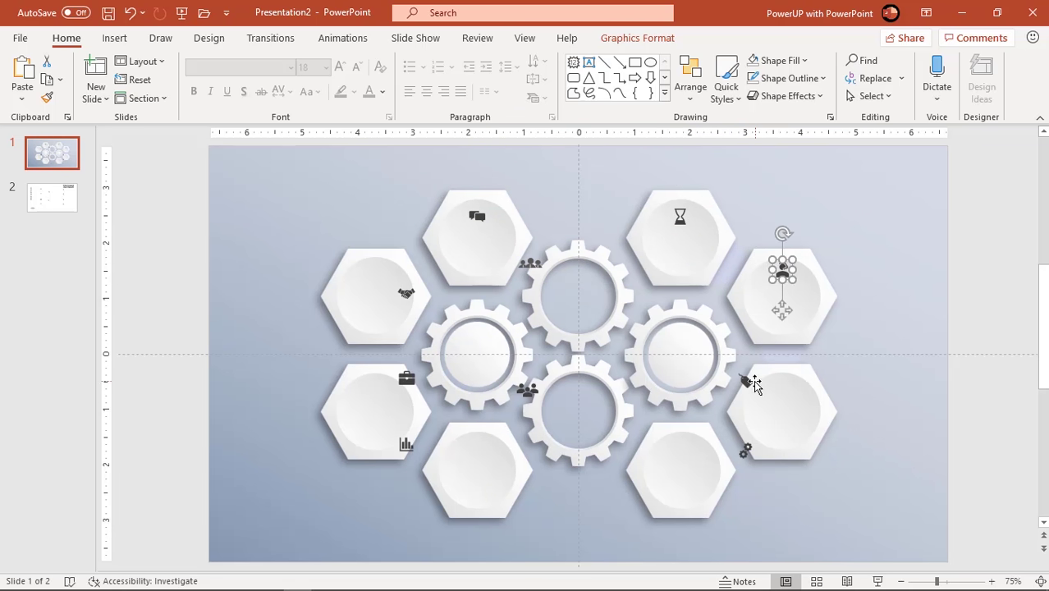
pyautogui.moveTo(746, 381); pyautogui.dragTo(782, 385)
pyautogui.moveTo(746, 450); pyautogui.dragTo(680, 444)
# Place the chart, briefcase and handshake icons on the remaining left hexagons and the two people icons in the top and bottom gears
pyautogui.moveTo(405, 444); pyautogui.dragTo(478, 442)
pyautogui.moveTo(406, 378); pyautogui.dragTo(375, 384)
pyautogui.moveTo(405, 293); pyautogui.dragTo(376, 266)
pyautogui.moveTo(529, 262); pyautogui.dragTo(579, 274)
pyautogui.moveTo(528, 389); pyautogui.dragTo(579, 391)
# Copy the TITLE text block with its sample text from slide 2 and paste it onto slide 1
pyautogui.click(52, 197)
pyautogui.click(283, 505)
pyautogui.hotkey('ctrl', 'c')
pyautogui.click(51, 152)
pyautogui.hotkey('ctrl', 'v')
# Duplicate the TITLE text block so that every hexagon and all four gears contain one
pyautogui.moveTo(309, 522); pyautogui.dragTo(700, 271)
pyautogui.moveTo(700, 271); pyautogui.dragTo(801, 320)
pyautogui.moveTo(801, 320); pyautogui.dragTo(499, 494)
pyautogui.moveTo(499, 494); pyautogui.dragTo(702, 376)
pyautogui.click(346, 330)
# Copy the numbers 01 to 08 from slide 2 and paste them onto slide 1
pyautogui.scroll(-1, 310, 412)
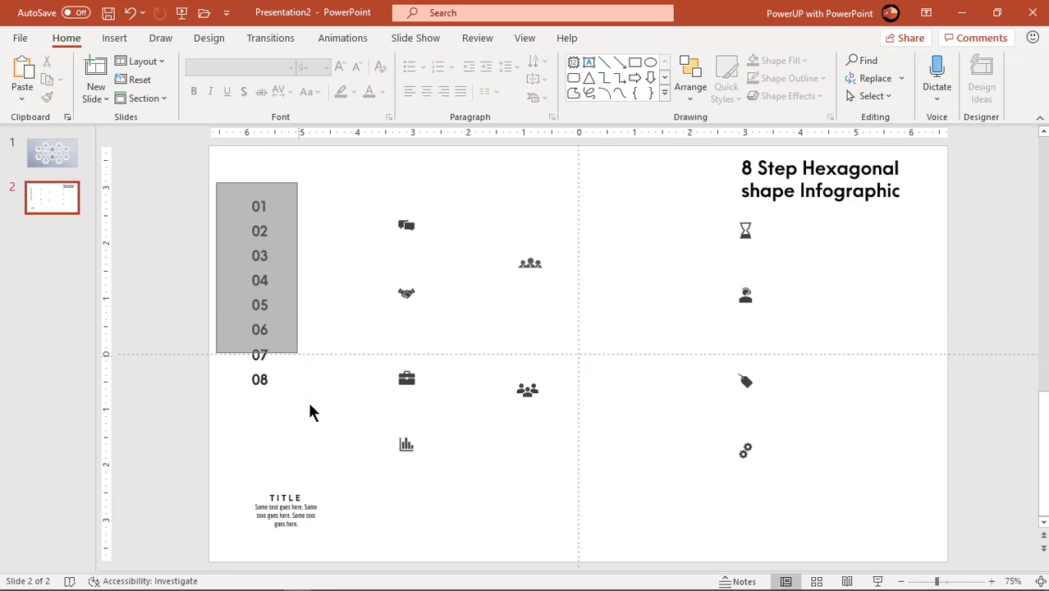
pyautogui.hotkey('ctrl', 'c')
pyautogui.scroll(1, 310, 412)
pyautogui.hotkey('ctrl', 'v')
# Place number 01 below the text on the chat hexagon and number 02 on the hourglass hexagon
pyautogui.moveTo(283, 206); pyautogui.dragTo(398, 327)
pyautogui.click(277, 238)
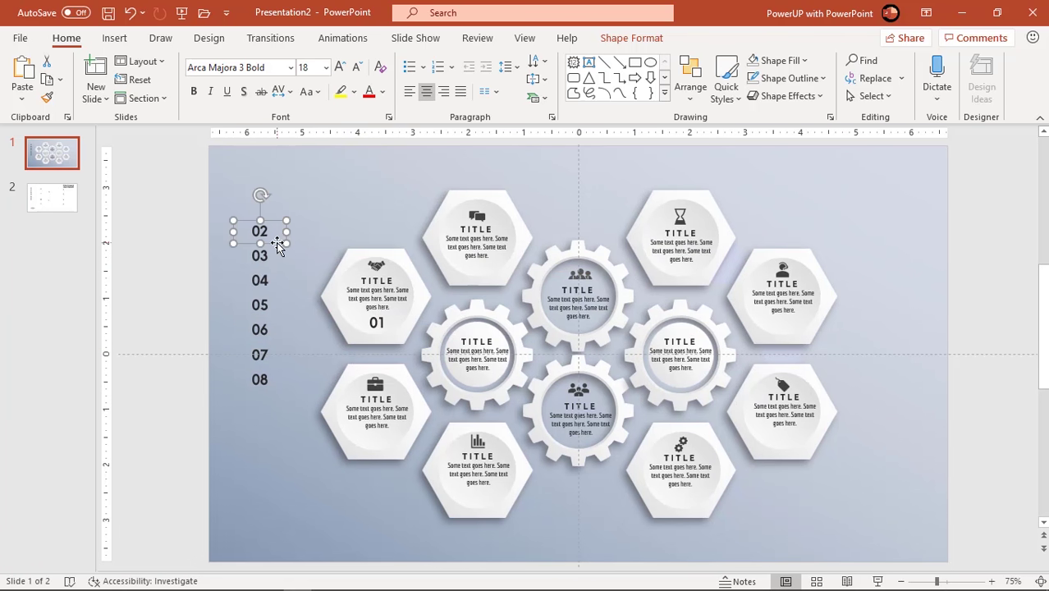
pyautogui.moveTo(277, 244); pyautogui.dragTo(699, 282)
pyautogui.moveTo(386, 324); pyautogui.dragTo(493, 279)
# Place numbers 03 to 08 clockwise below the text on the remaining hexagons, ending at the handshake hexagon
pyautogui.click(276, 268)
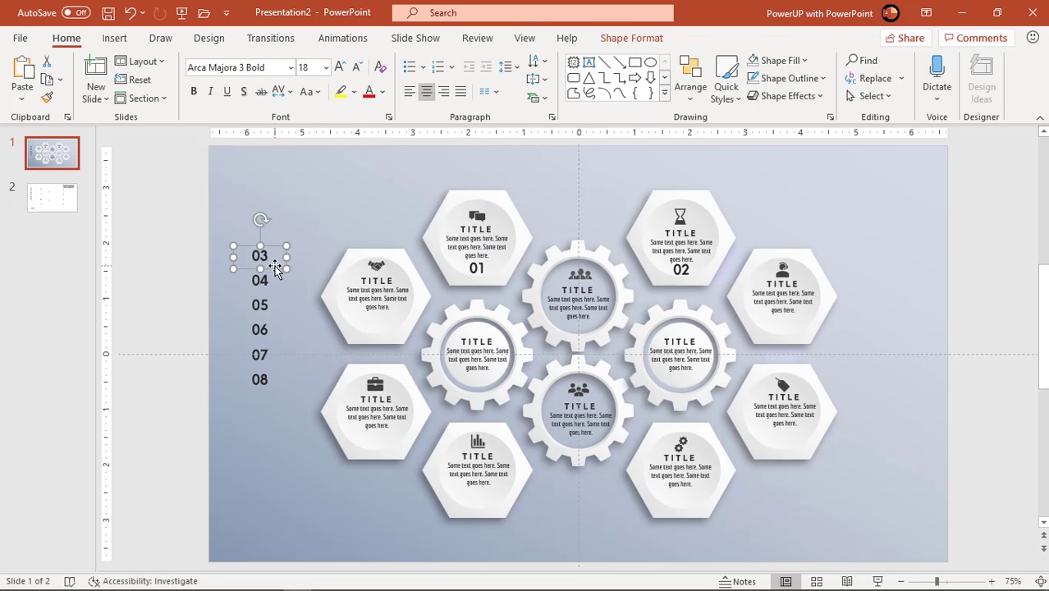
pyautogui.moveTo(276, 268); pyautogui.dragTo(795, 335)
pyautogui.moveTo(274, 291); pyautogui.dragTo(796, 449)
pyautogui.moveTo(279, 322); pyautogui.dragTo(491, 510)
pyautogui.moveTo(264, 359); pyautogui.dragTo(383, 450)
pyautogui.moveTo(266, 384); pyautogui.dragTo(382, 334)
# Move the icon, text and number on the 02 hexagon slightly upward
pyautogui.click(679, 234)
pyautogui.click(681, 216)
pyautogui.moveTo(680, 234); pyautogui.dragTo(680, 231)
pyautogui.click(420, 275)
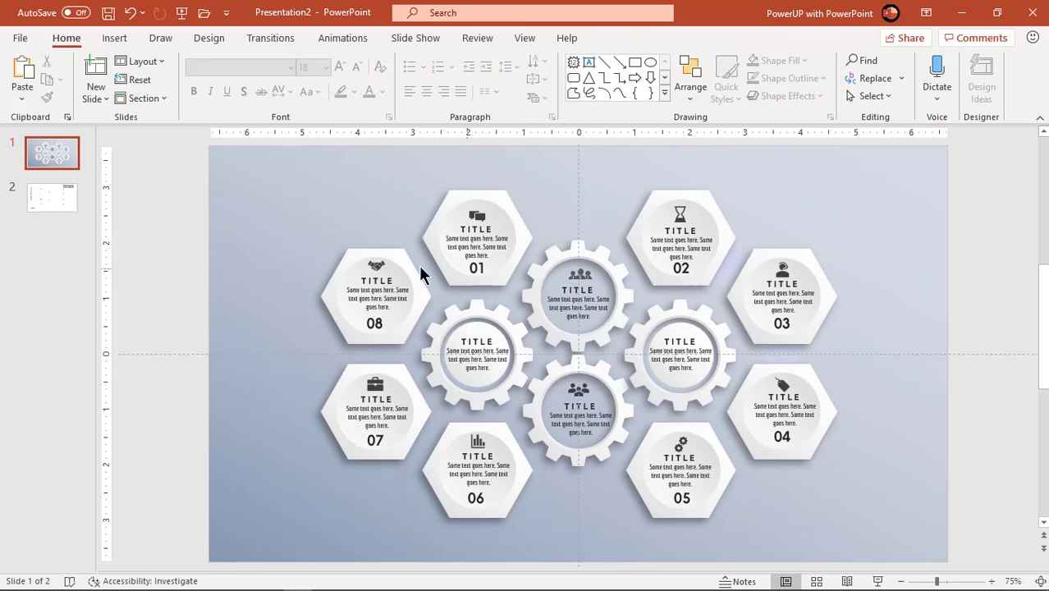
# Copy the heading "8 Step Hexagonal shape Infographic" from slide 2 into the upper-right corner of slide 1
pyautogui.press('pagedown')
pyautogui.press('Tab')
pyautogui.hotkey('ctrl', 'c')
pyautogui.press('pageup')
pyautogui.hotkey('ctrl', 'v')
pyautogui.click(913, 304)
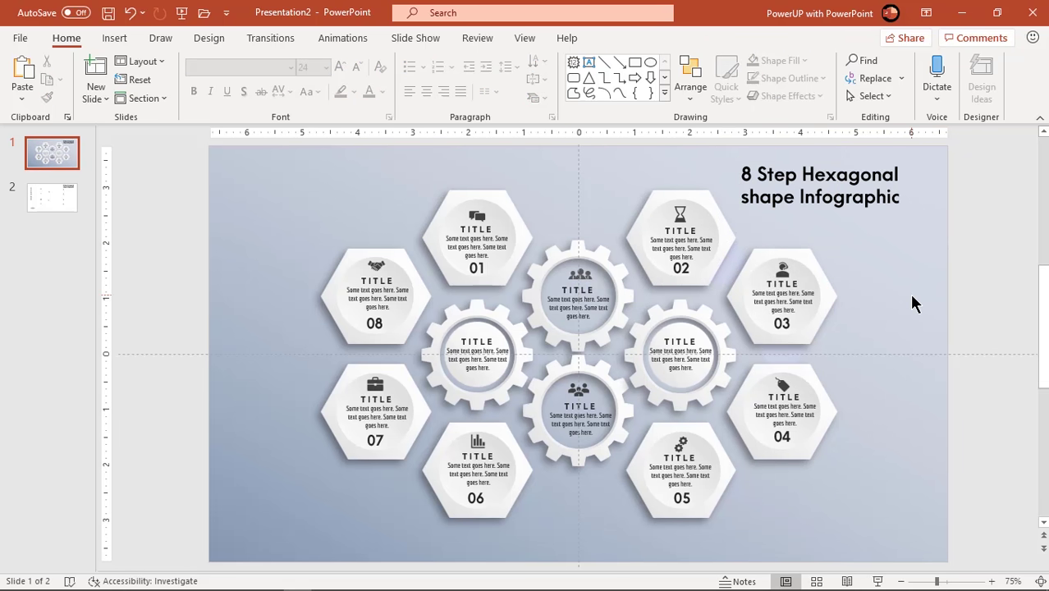